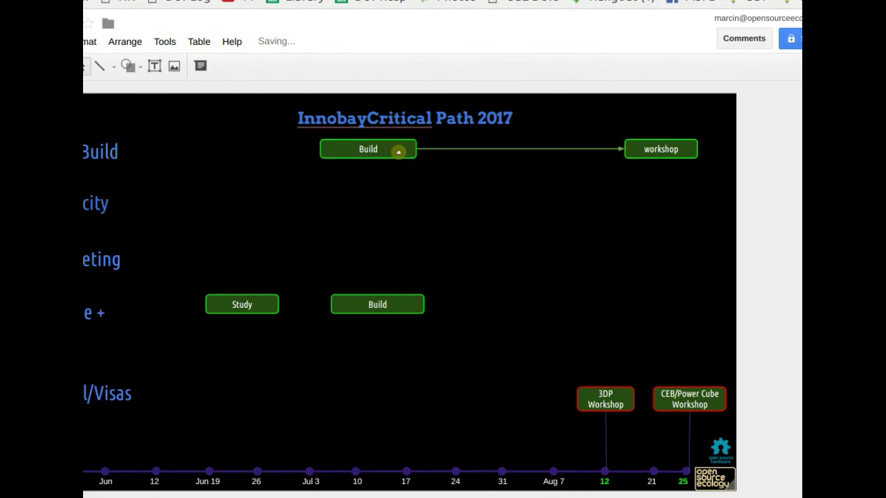
Step: Move the top Build box earlier on the timeline and delete its connector to workshop
drag(397, 148, 278, 148)
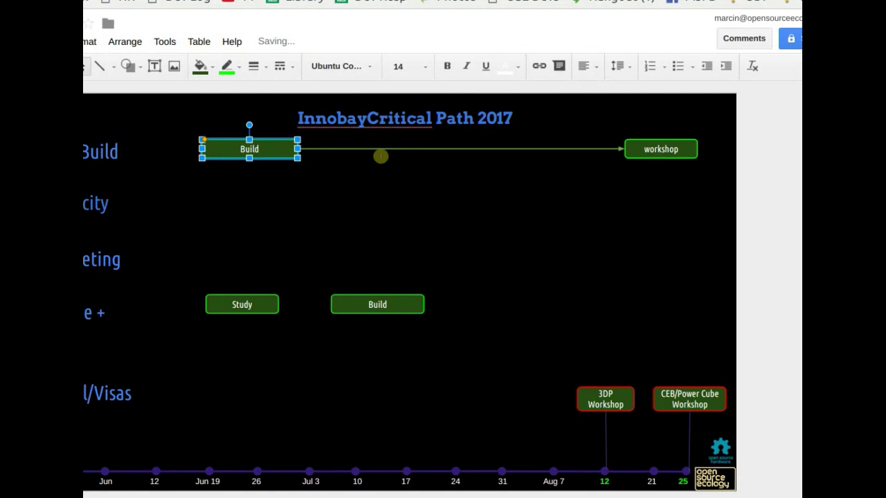
click(381, 150)
key(Delete)
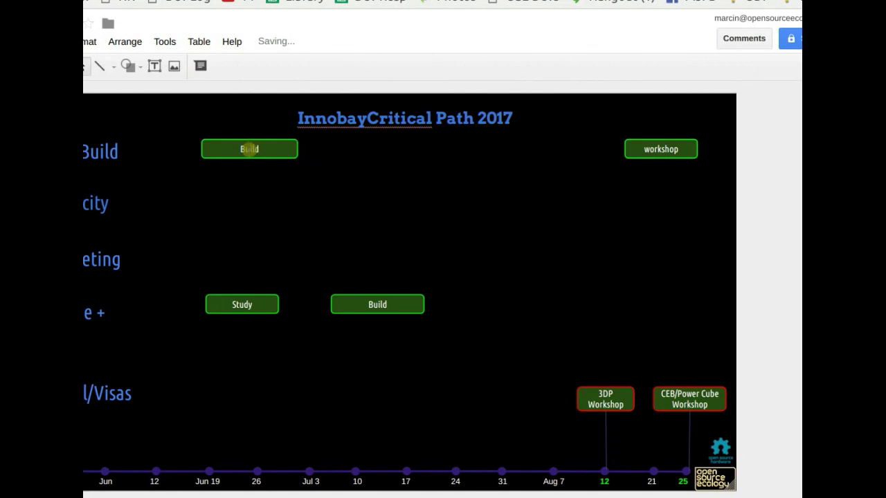
Step: Duplicate the Build box just to its right and relabel the copy 'Video Documentation'
click(277, 159)
drag(277, 159, 392, 151)
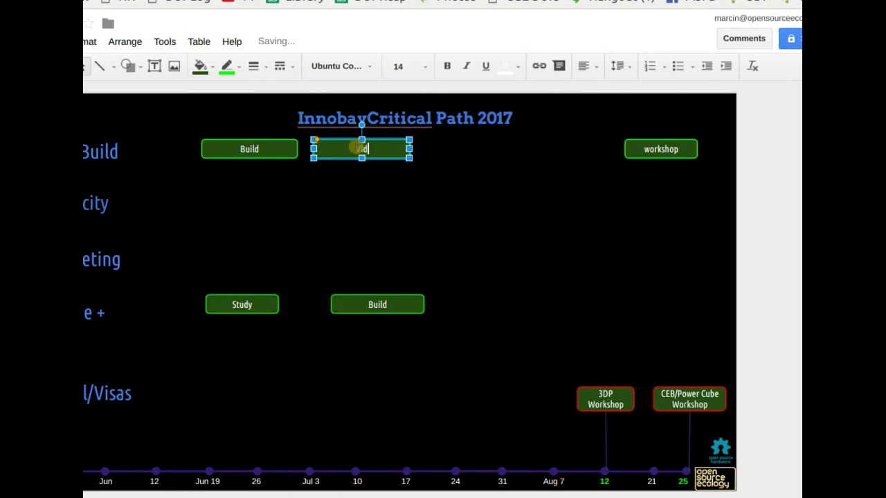
text(Documentation)
click(419, 175)
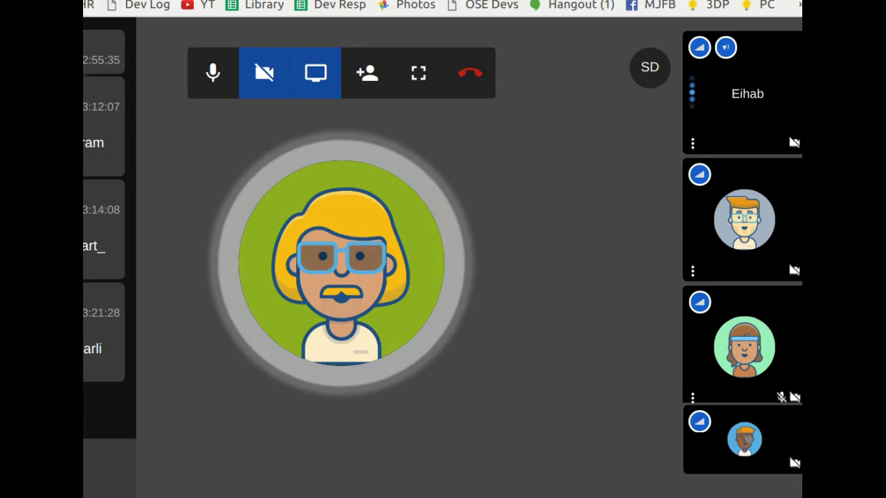
Step: Switch from the Jitsi Meet call to the OSE-MENA folder in Google Drive
key(ctrl+Tab)
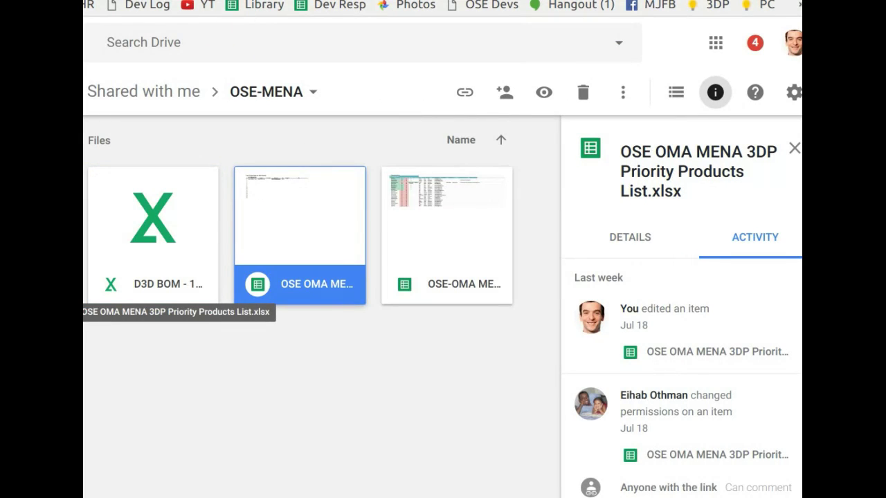
Step: In the Critical Path drawing, duplicate the Publicity row label and place the copy below D3D Build
key(ctrl+Tab)
click(363, 162)
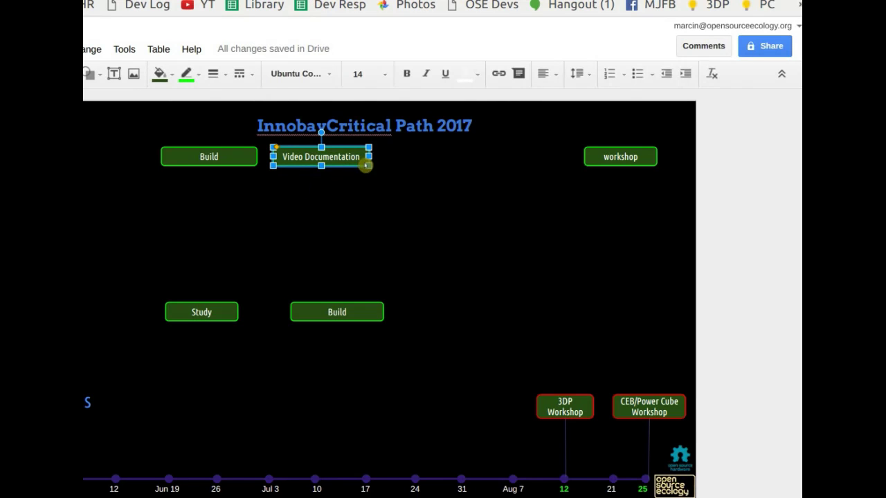
click(145, 210)
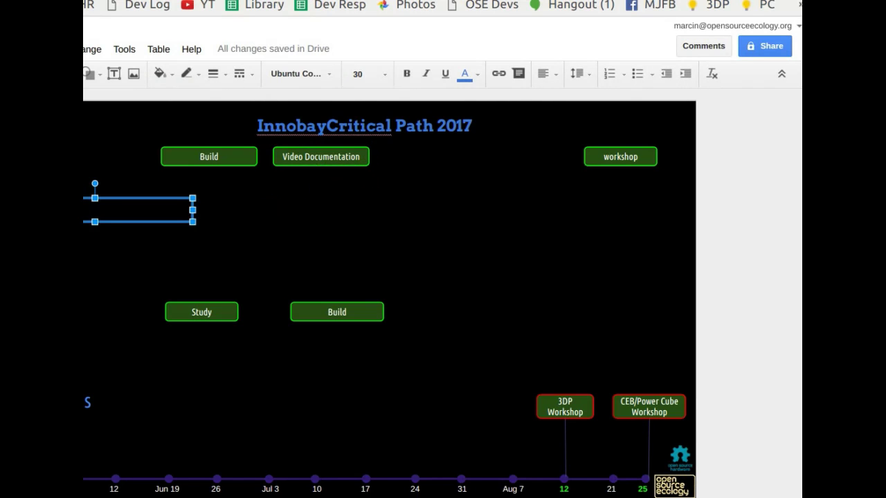
drag(138, 204, 108, 214)
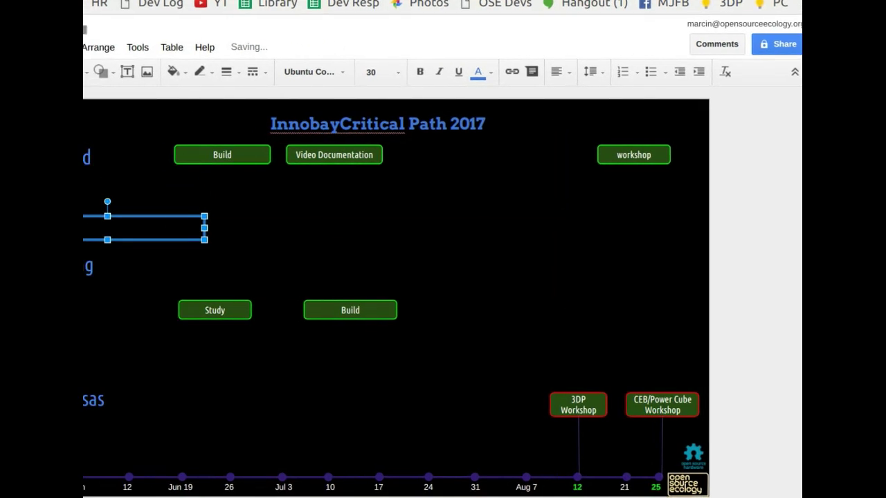
key(ctrl+d)
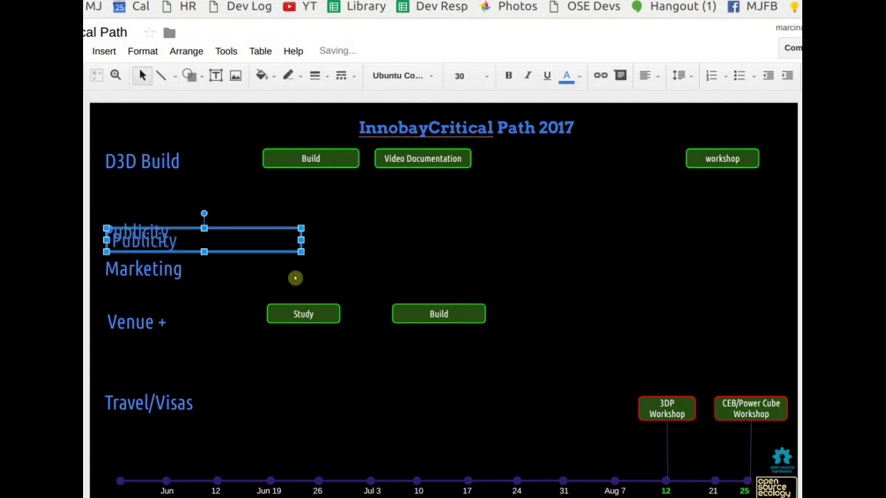
drag(272, 240, 267, 196)
Step: Rename the copied label to 'Documentation'
double_click(133, 197)
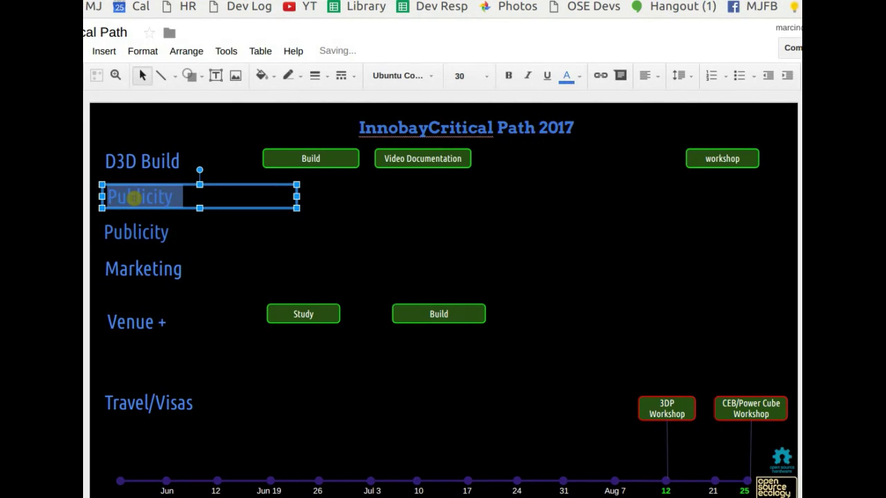
text(Do)
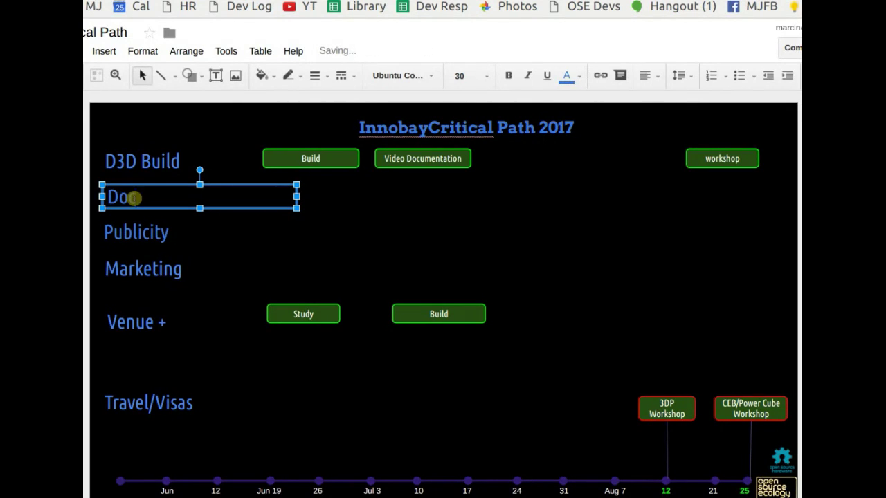
text(cumenta)
key(BackSpace)
key(BackSpace)
key(BackSpace)
key(BackSpace)
text(mentation)
click(307, 287)
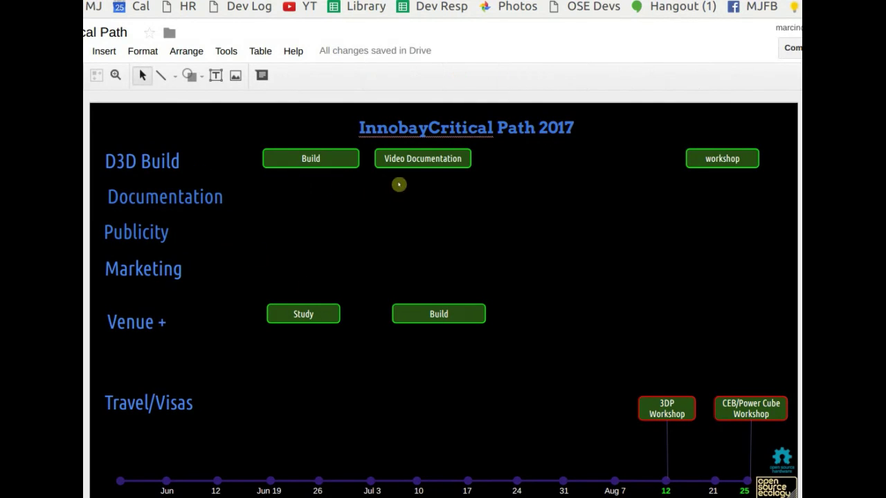
Step: Move Video Documentation onto the Documentation row, duplicate it, then go to the D3D 16" wiki page
drag(467, 162, 509, 203)
key(ctrl+d)
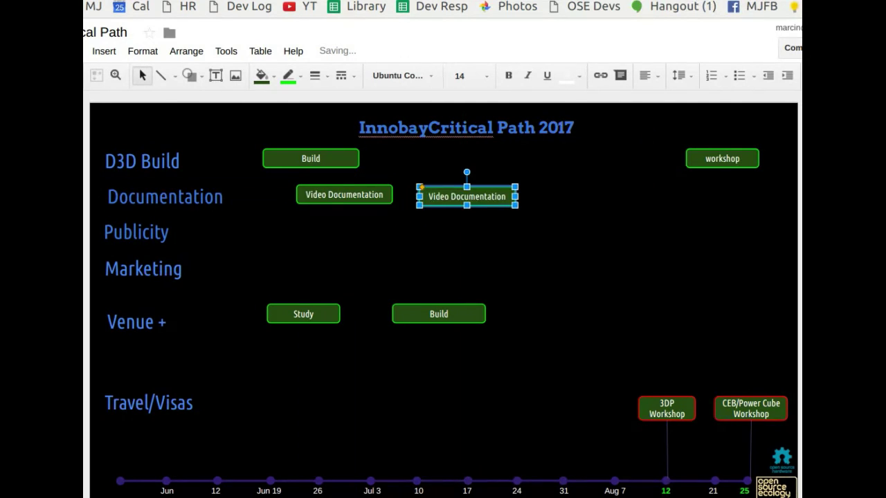
key(ctrl+Tab)
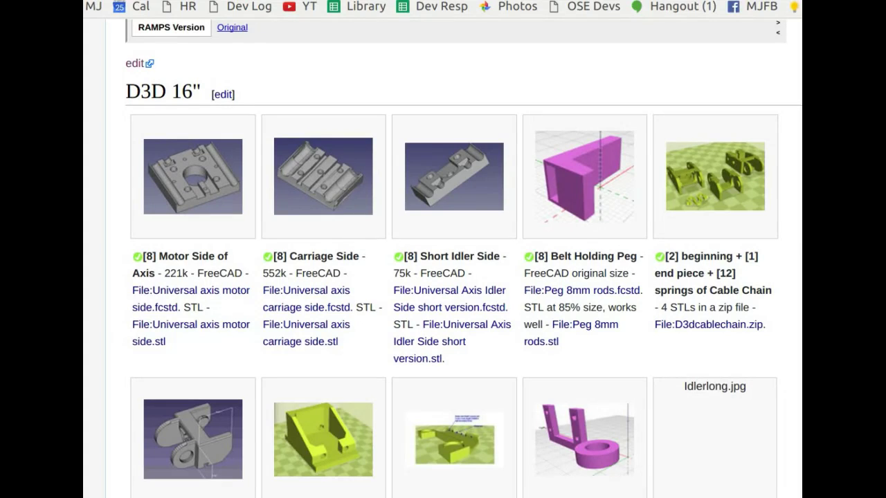
Step: Switch from the D3D 16" wiki page back to the OSE-MENA folder in Google Drive
key(ctrl+Tab)
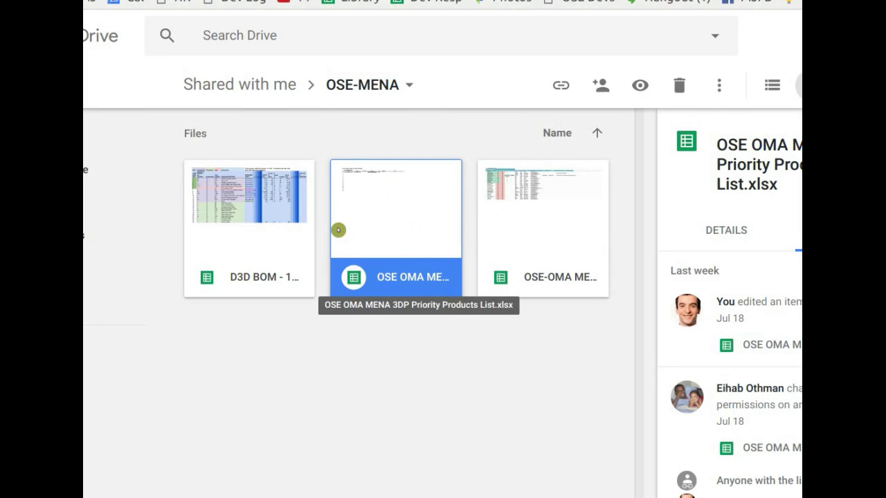
Step: Open 'D3D BOM - 16- v17.04.29 - 2 Week 12 units.xlsx' from the OSE-MENA folder
click(261, 216)
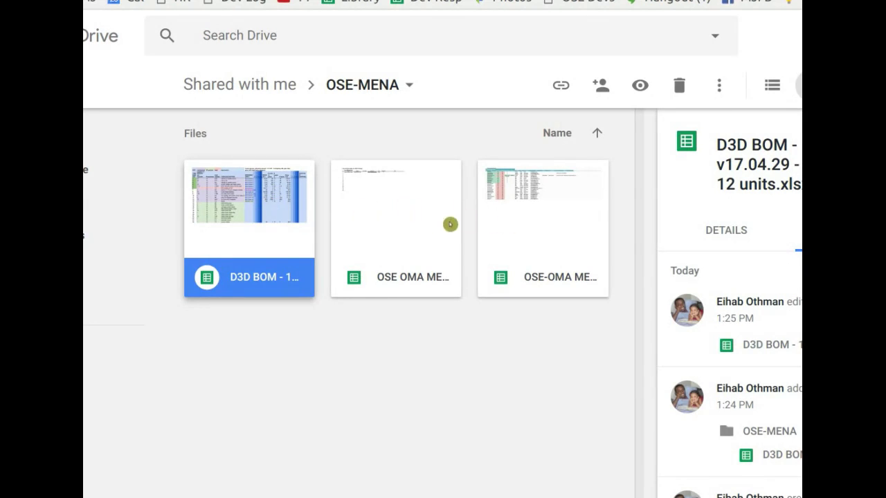
double_click(227, 222)
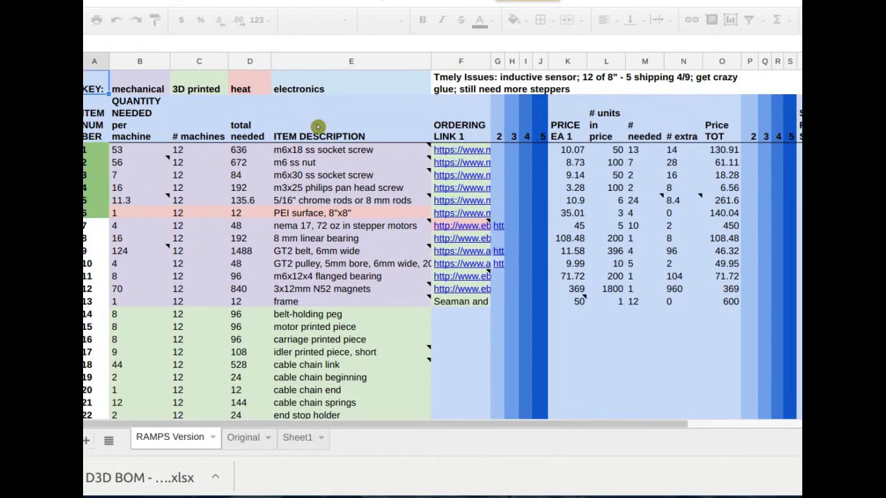
Step: Scroll through the D3D BOM parts list and switch to Sheet1
scroll(321, 134, down, 2)
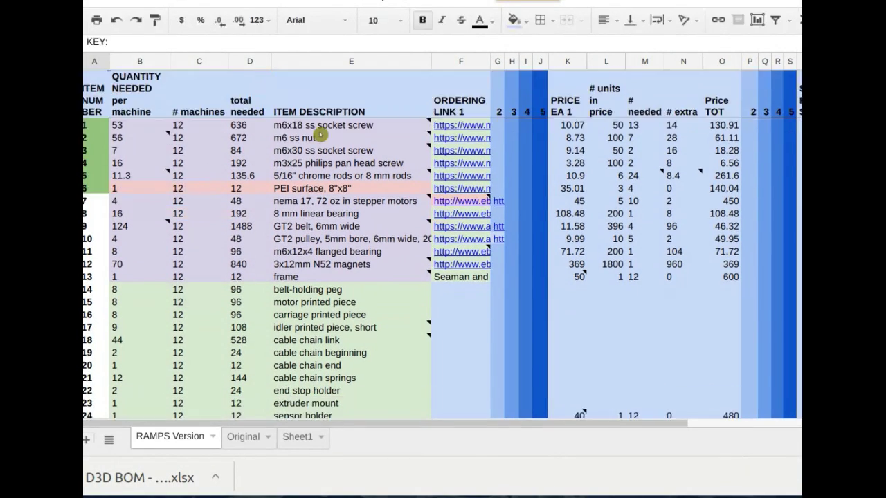
scroll(320, 134, down, 3)
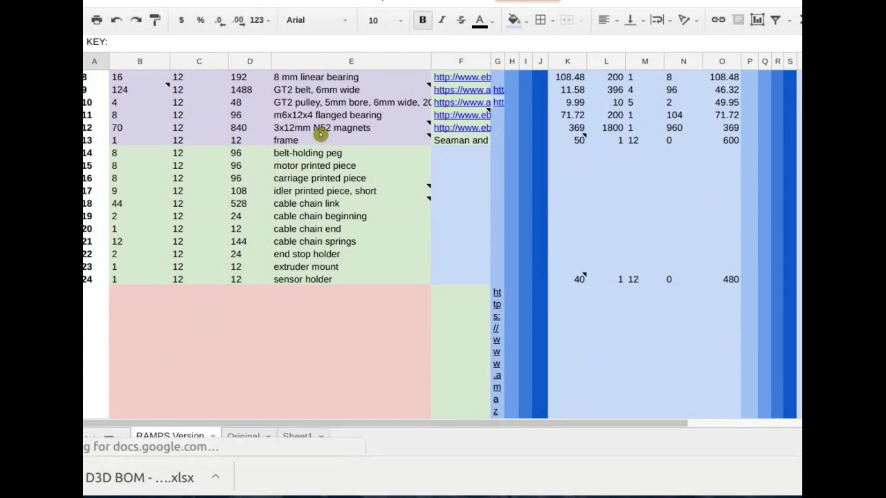
scroll(321, 133, down, 4)
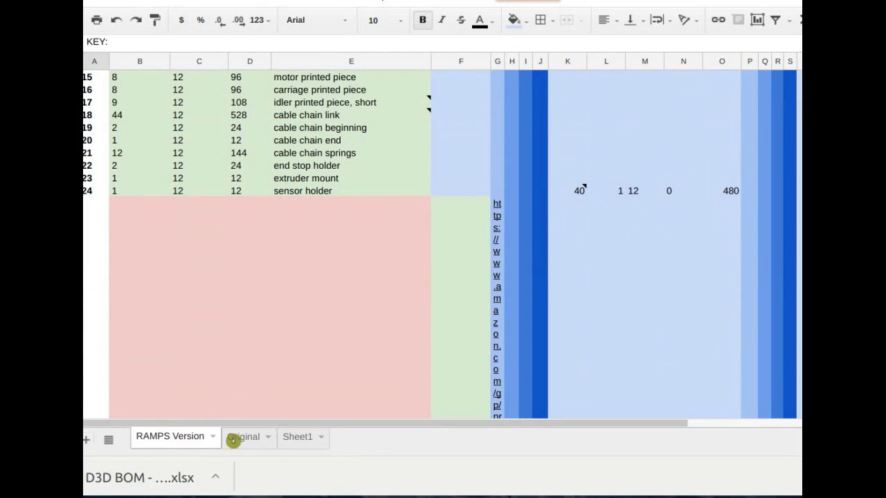
click(305, 440)
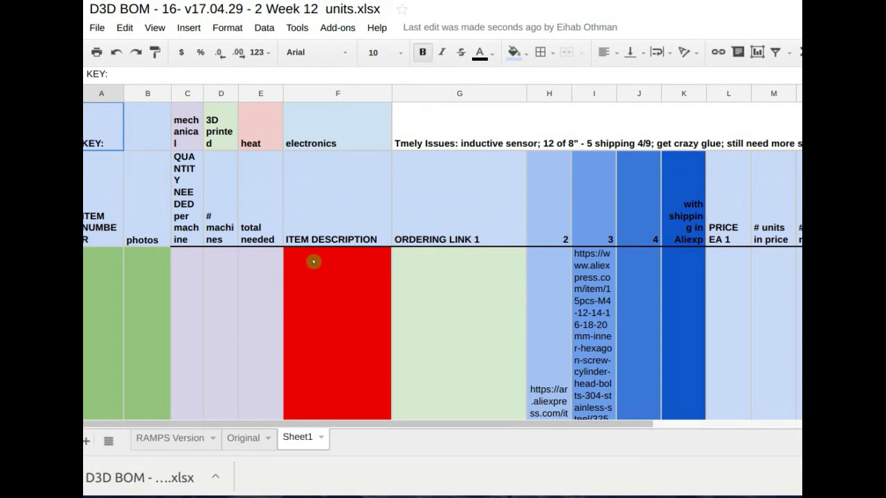
scroll(313, 261, down, 5)
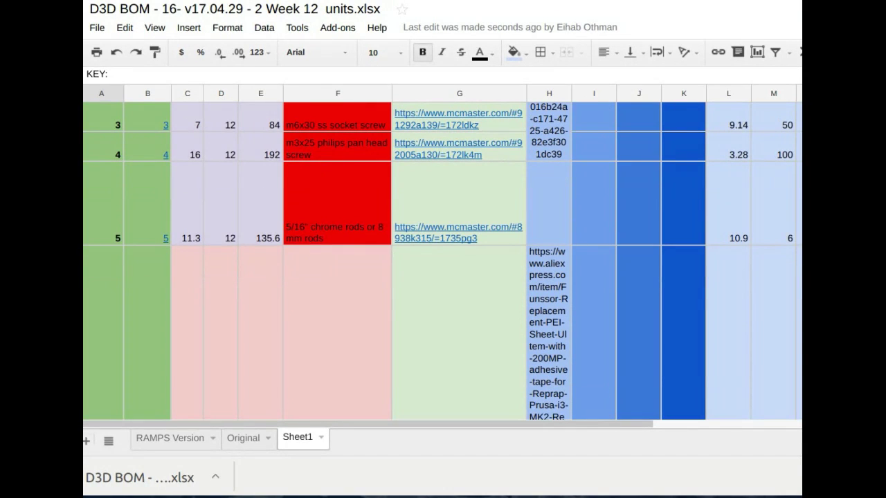
Step: Close the spreadsheet tab and cycle through Drive and Gmail to the Critical Path drawing
key(ctrl+w)
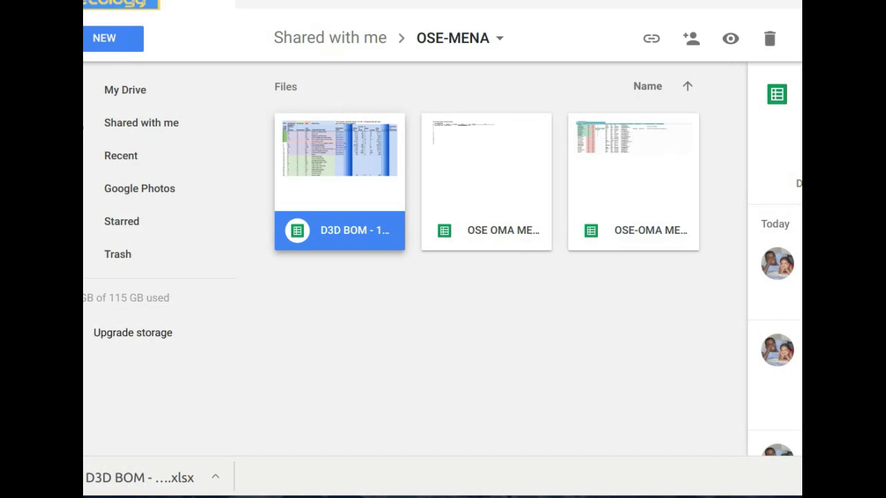
key(ctrl+Tab)
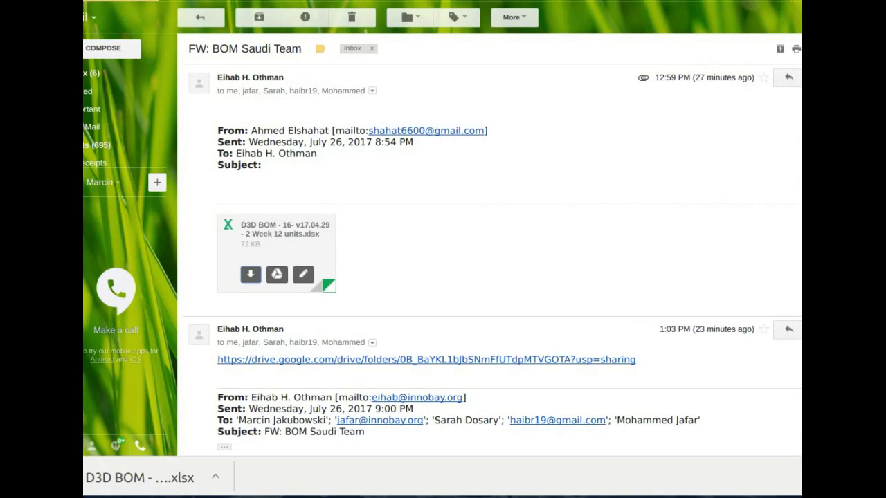
key(ctrl+Tab)
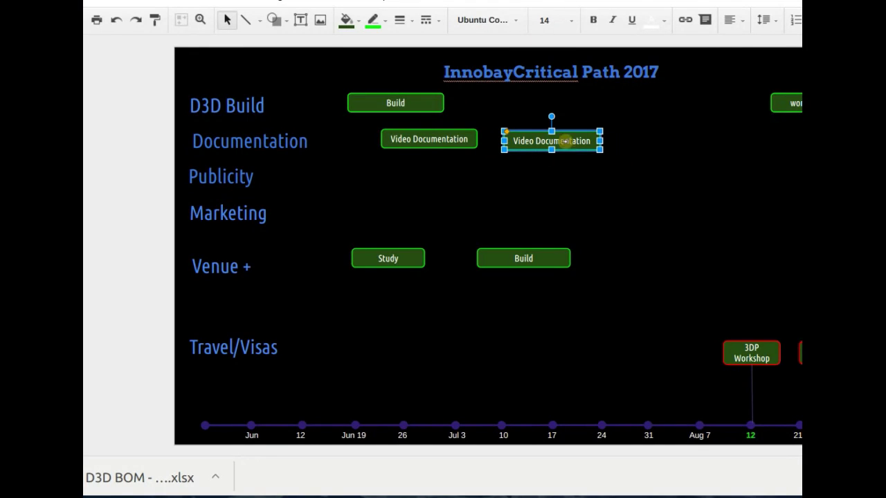
Step: Copy the Video Documentation box to late July and relabel it 'Open Documents'
click(476, 139)
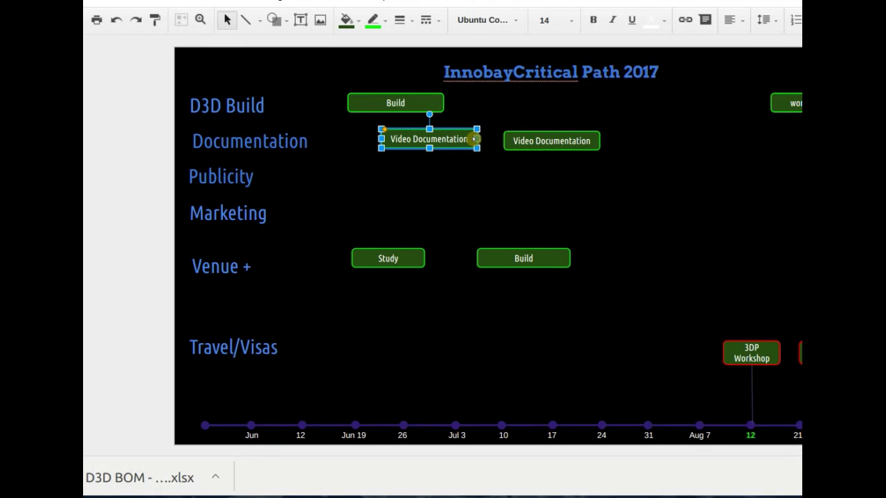
drag(476, 139, 698, 145)
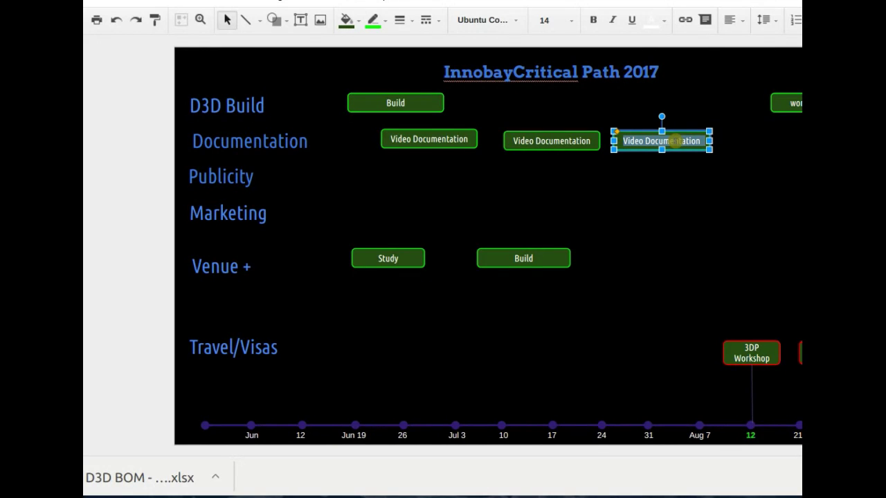
text(O)
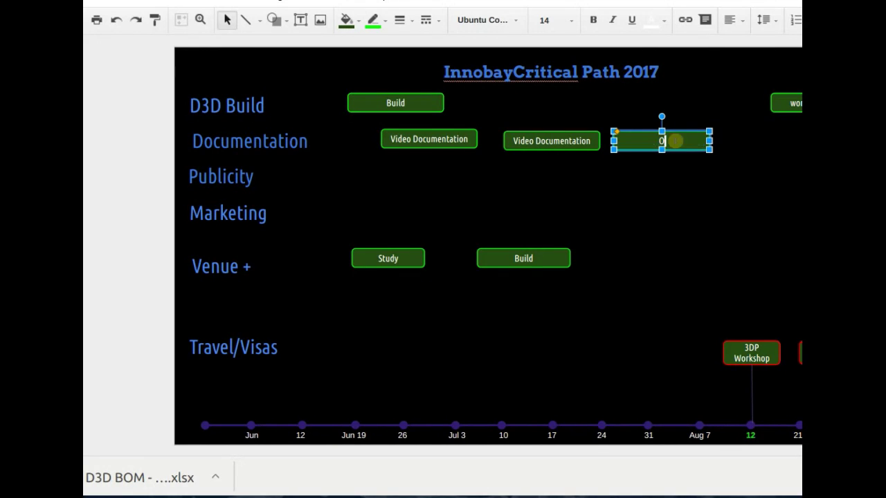
text(pen Documenta)
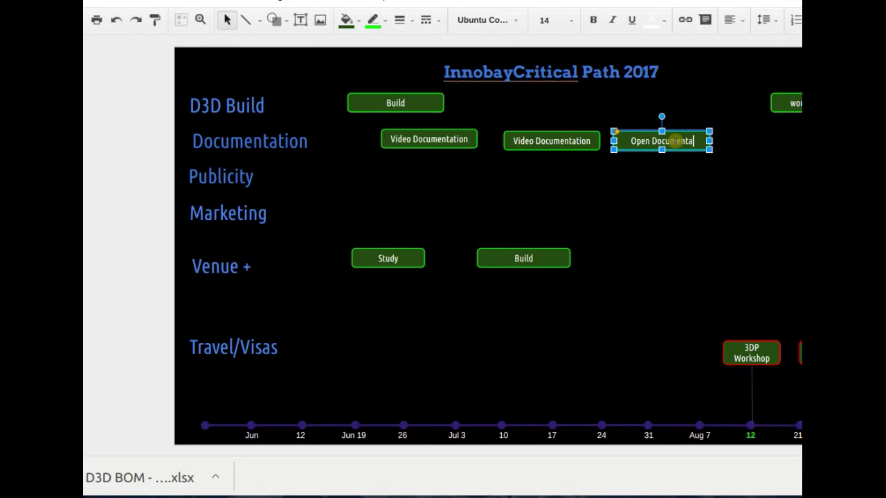
key(BackSpace)
text(s)
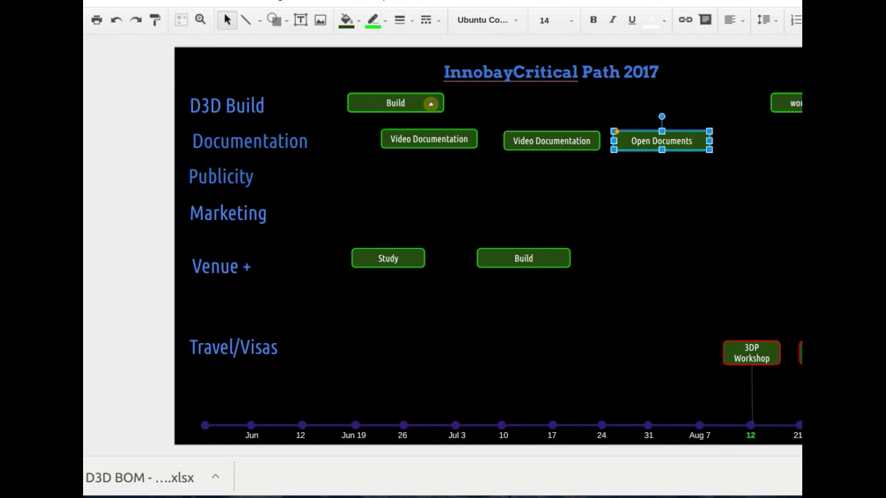
click(431, 103)
Step: Copy the Open Documents box just to its right and relabel the copy 'LAI'
click(699, 146)
drag(700, 146, 781, 146)
double_click(759, 143)
key(ctrl+a)
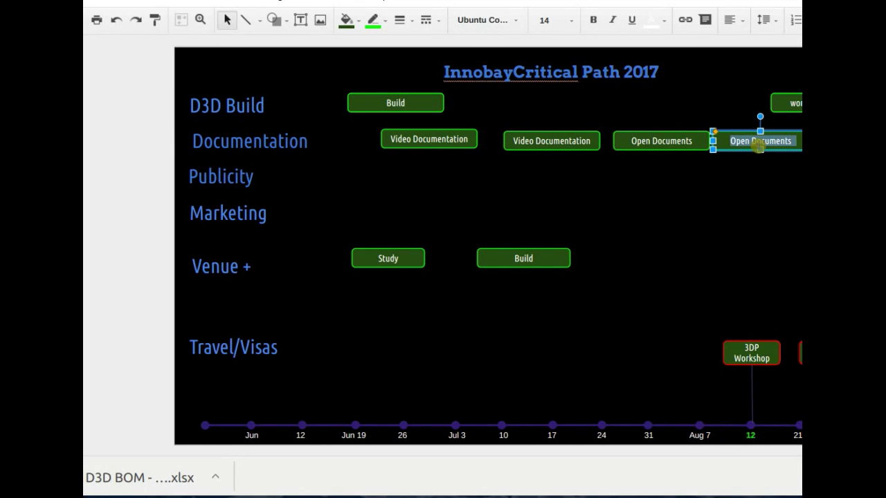
key(BackSpace)
text(LAI)
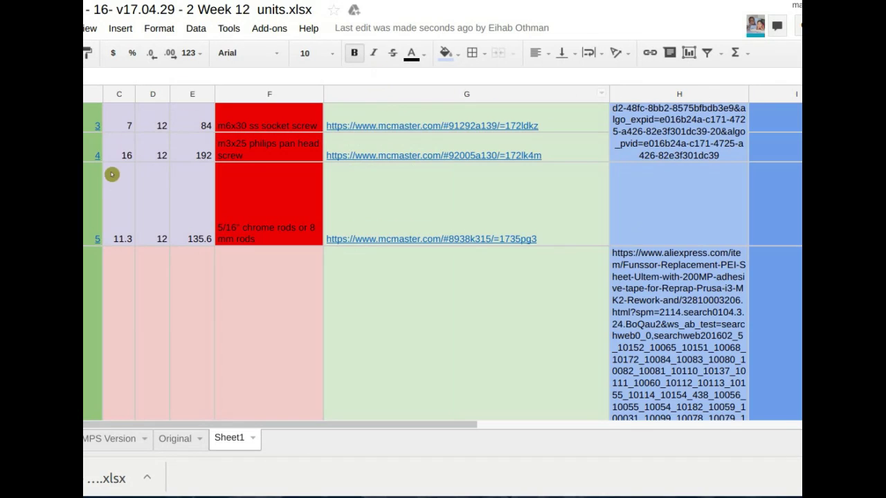
Step: Scroll through Sheet1 of the D3D BOM and select the GT2 belt quantity 124 in C11
scroll(111, 174, up, 5)
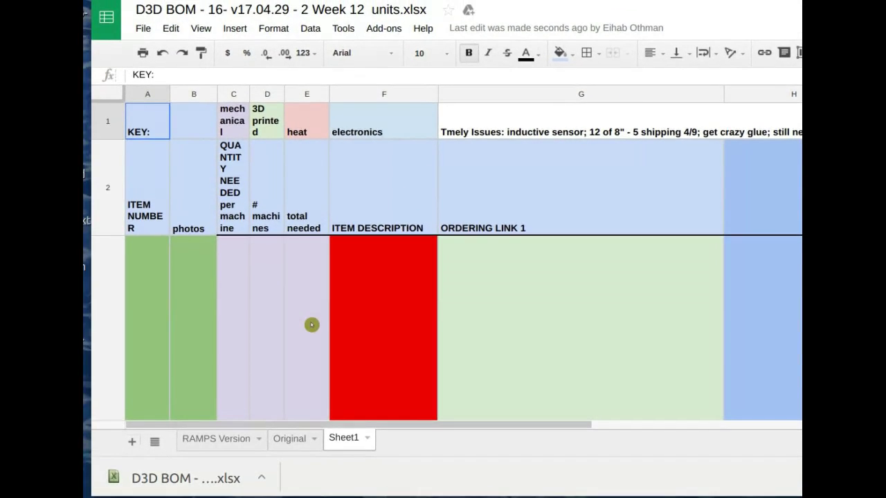
scroll(311, 324, down, 5)
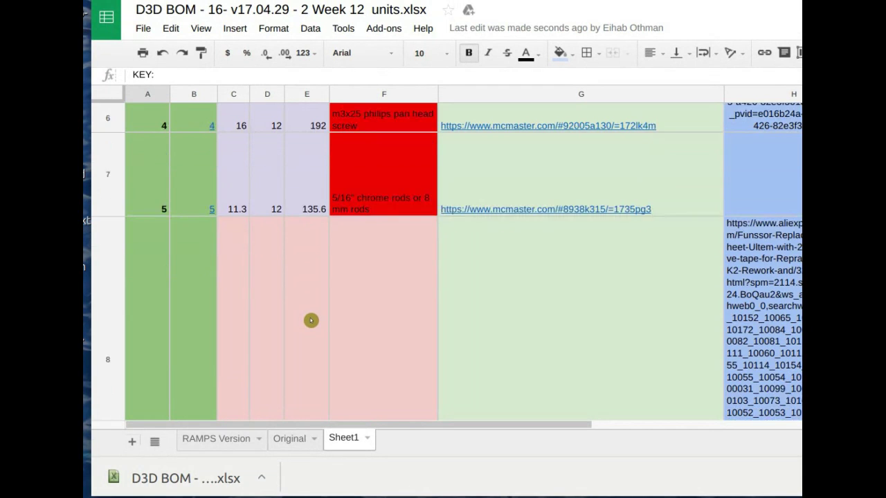
scroll(311, 320, up, 5)
scroll(312, 321, down, 5)
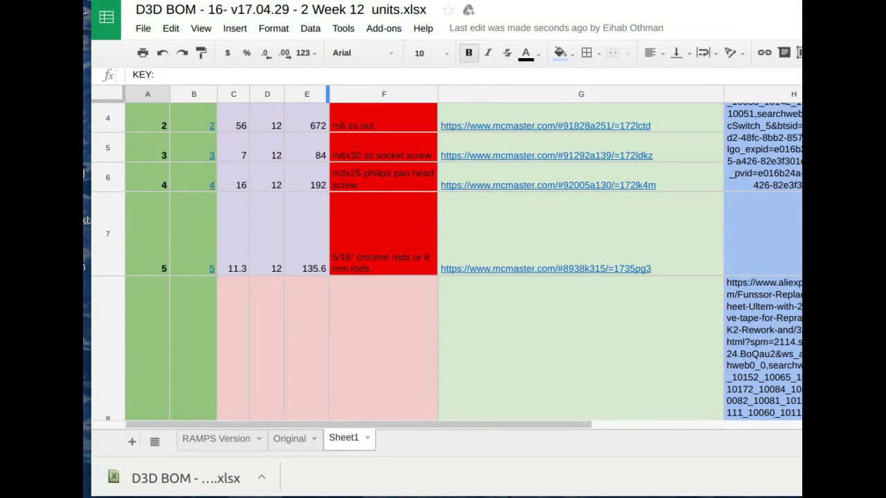
scroll(259, 188, down, 5)
scroll(259, 188, down, 3)
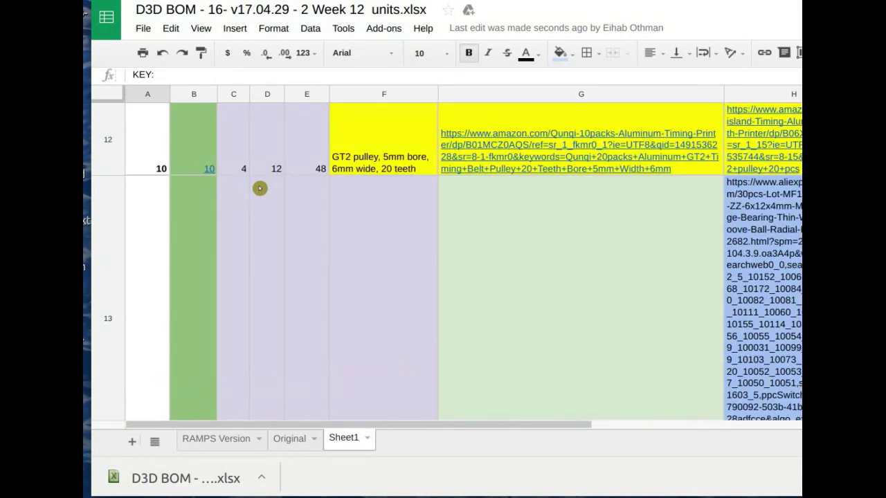
scroll(256, 187, up, 3)
scroll(252, 190, down, 3)
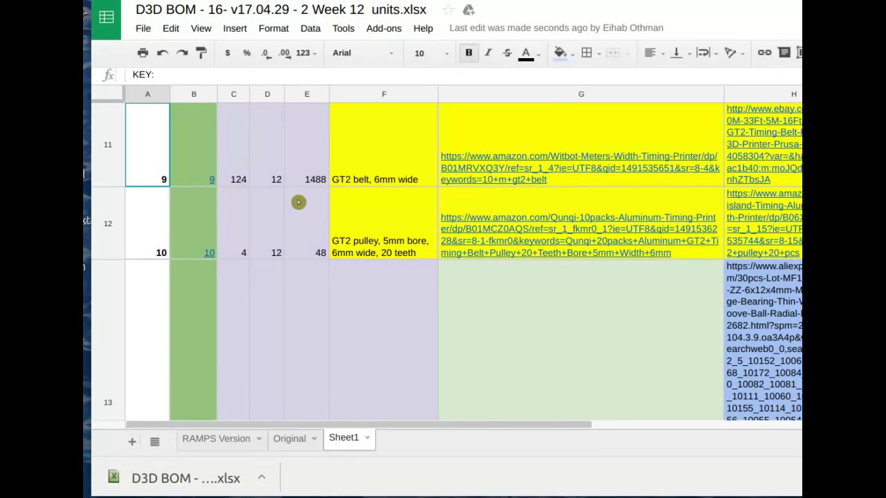
click(235, 167)
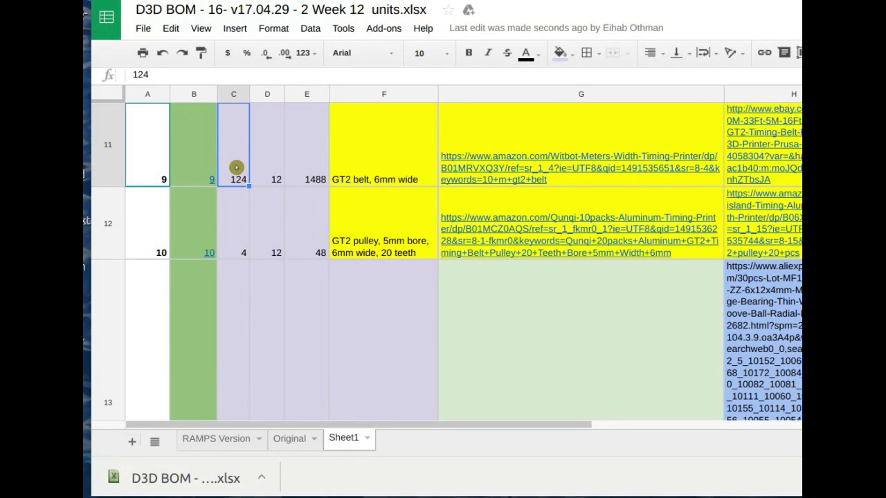
Step: Scroll Sheet1 around the 8 mm linear bearing row and drag across row 11's cells
scroll(236, 167, up, 10)
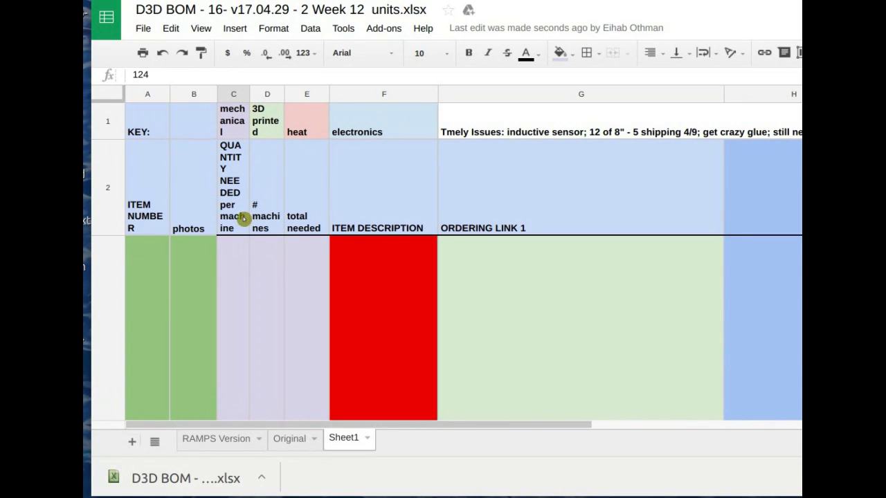
scroll(242, 219, down, 8)
scroll(244, 220, down, 5)
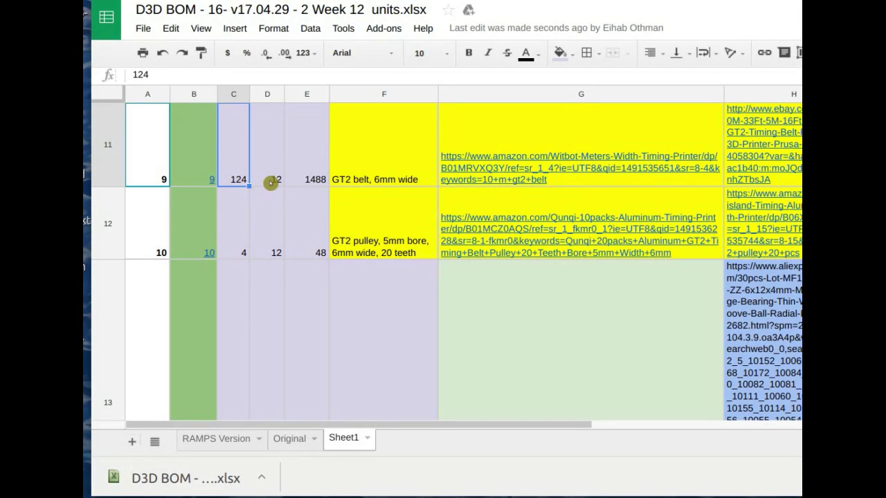
mouse_move(482, 176)
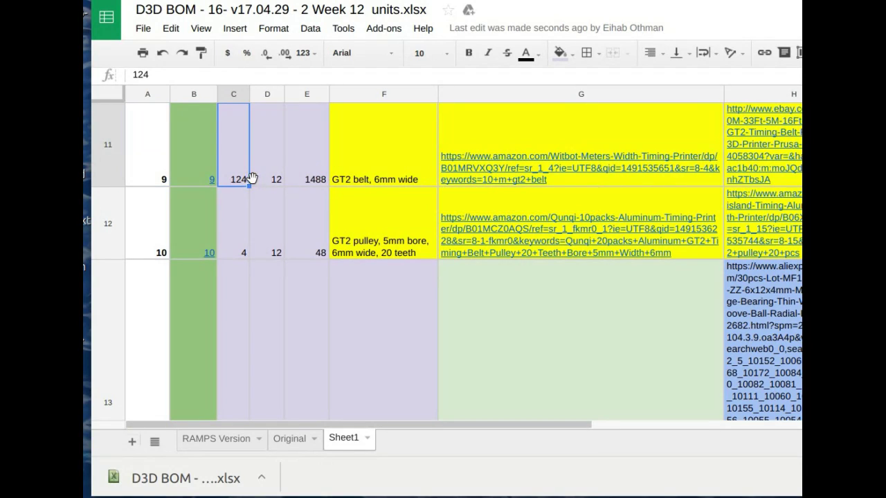
drag(252, 178, 208, 180)
scroll(206, 177, up, 5)
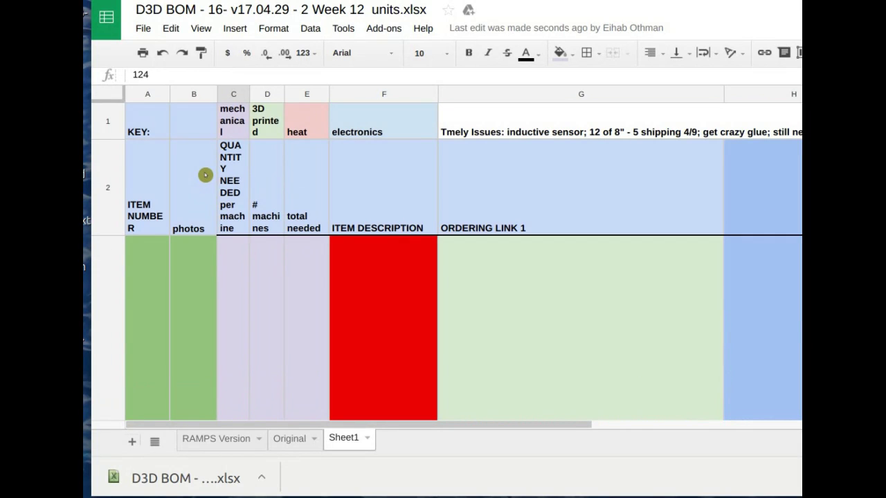
scroll(206, 175, down, 10)
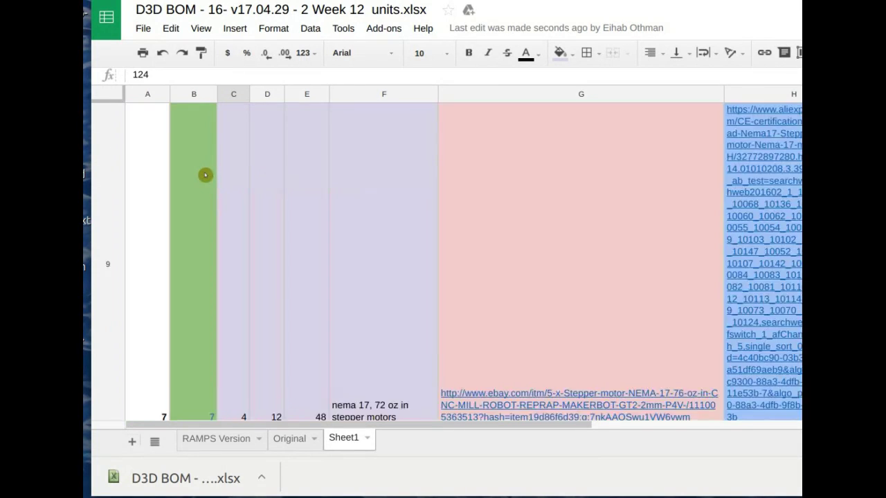
scroll(196, 192, down, 3)
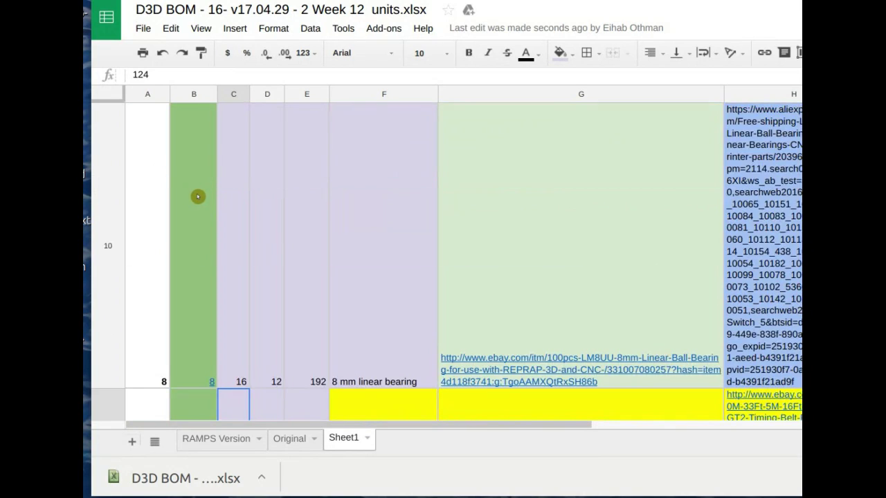
scroll(197, 194, up, 5)
click(207, 180)
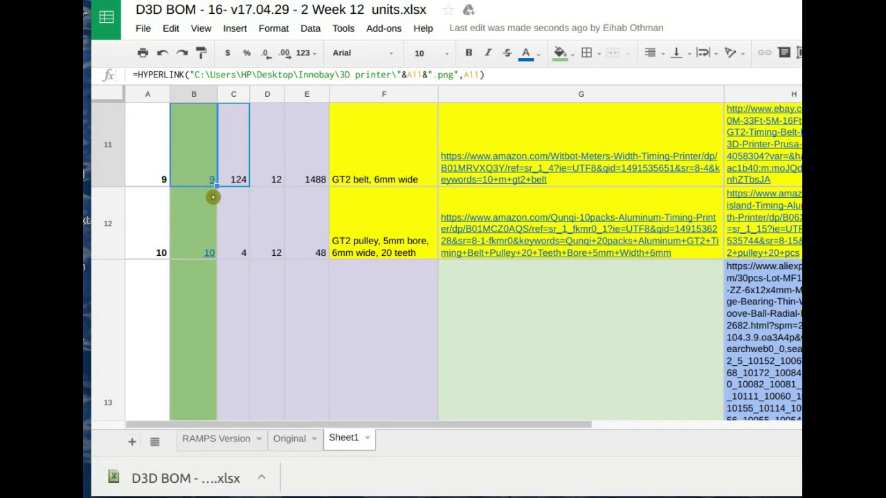
mouse_move(212, 184)
mouse_down()
mouse_move(223, 210)
mouse_move(211, 184)
mouse_up()
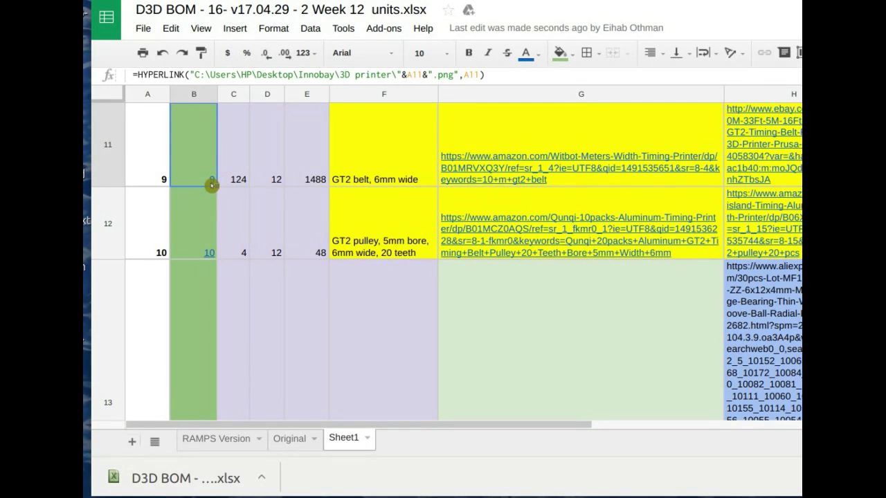
scroll(211, 184, up, 3)
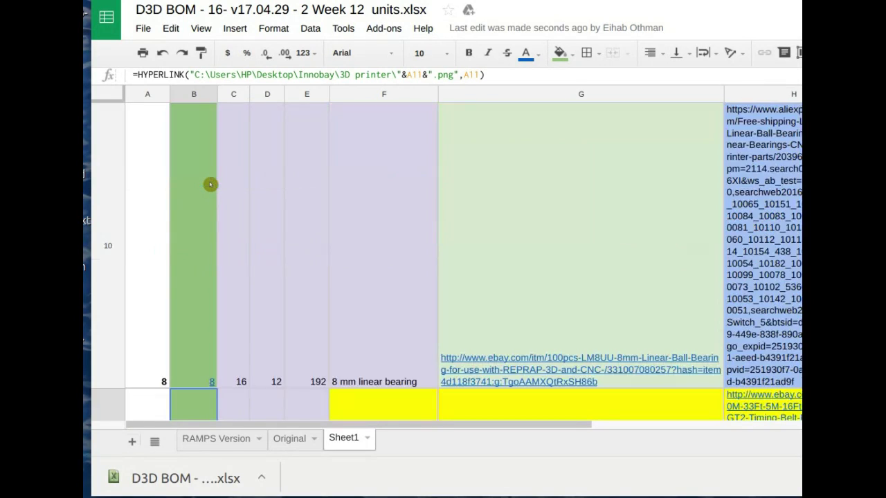
scroll(210, 184, down, 3)
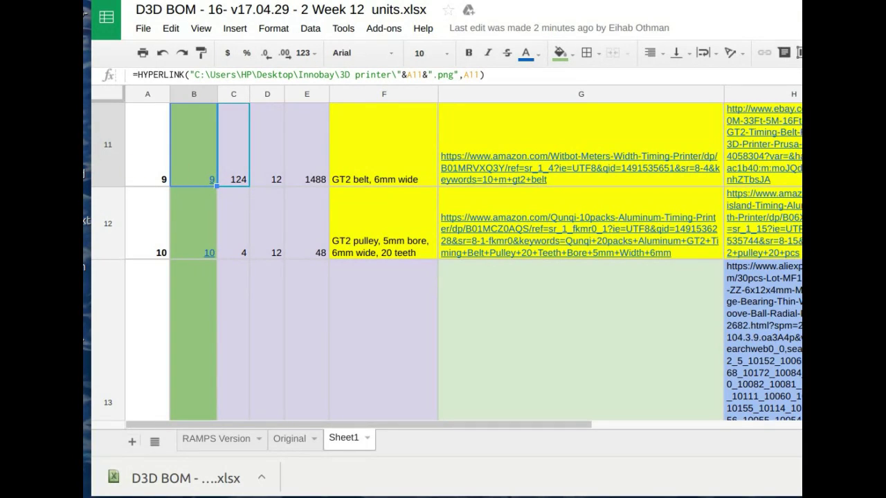
Step: Back in the Critical Path drawing, shorten the LAI box from both its left and right sides
key(ctrl+Tab)
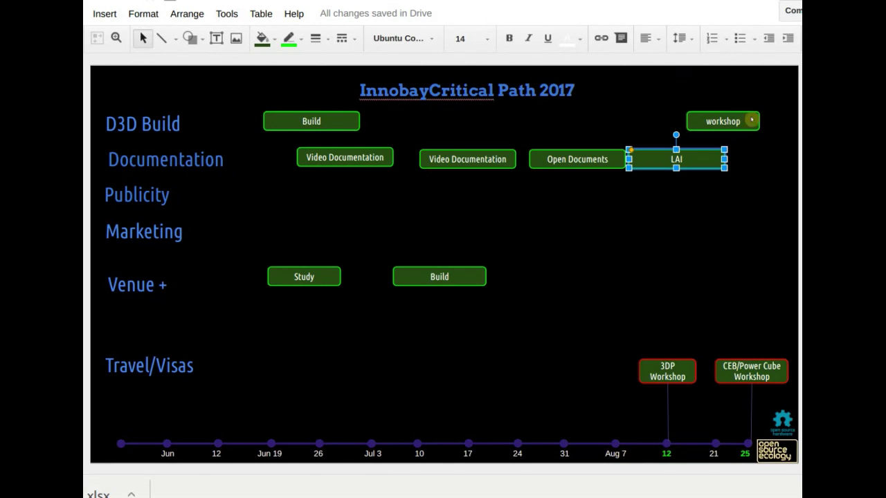
drag(631, 163, 657, 160)
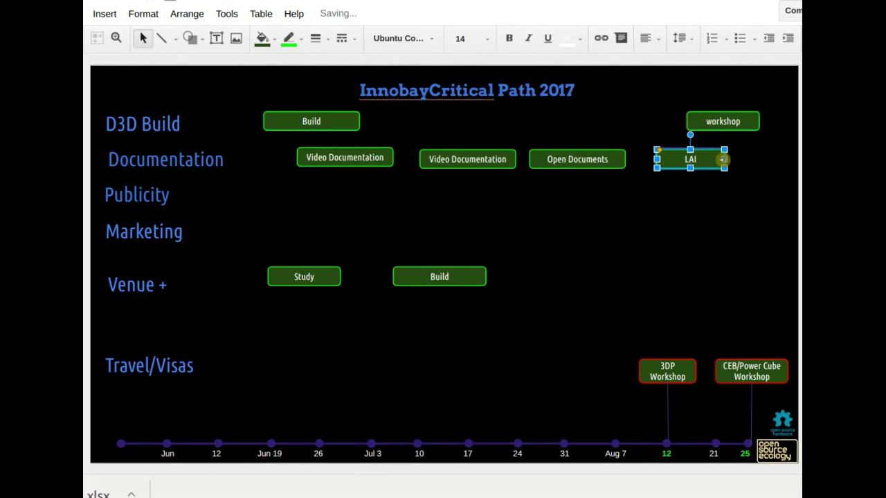
drag(724, 159, 687, 160)
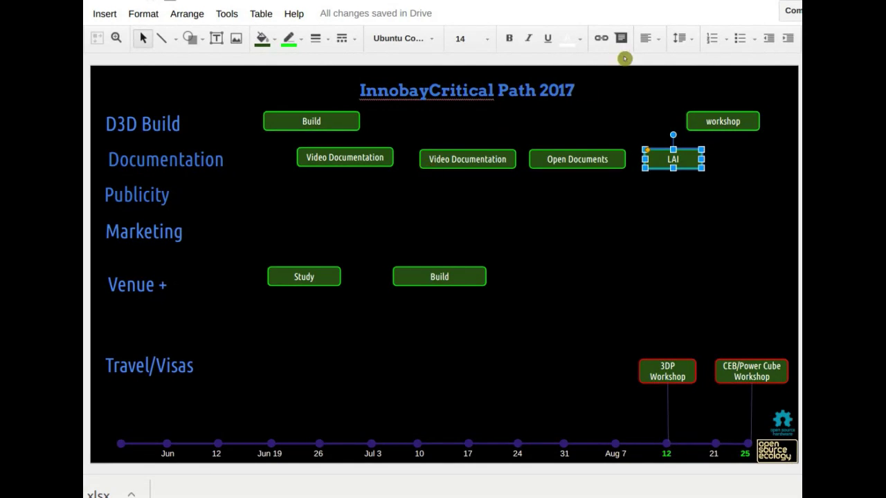
Step: Retitle the chart 'Innobay Critical Path 2017', nudge it up centred, and bring up sharing
click(574, 90)
click(420, 90)
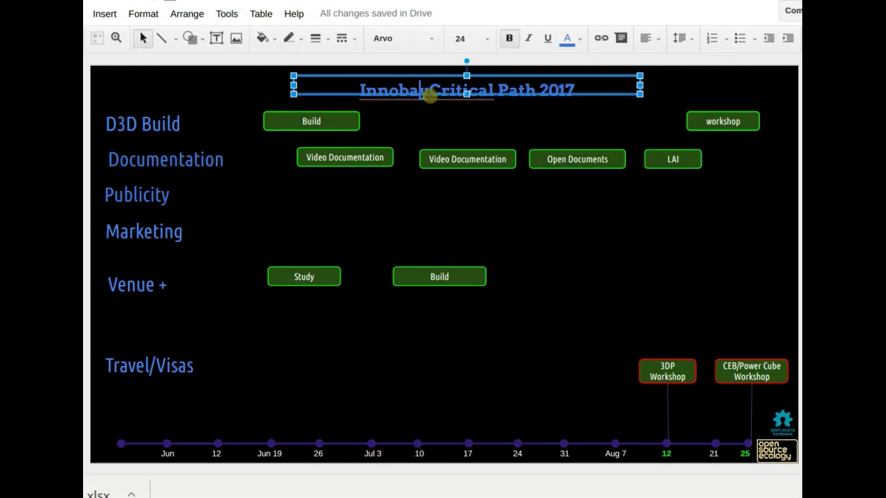
click(616, 82)
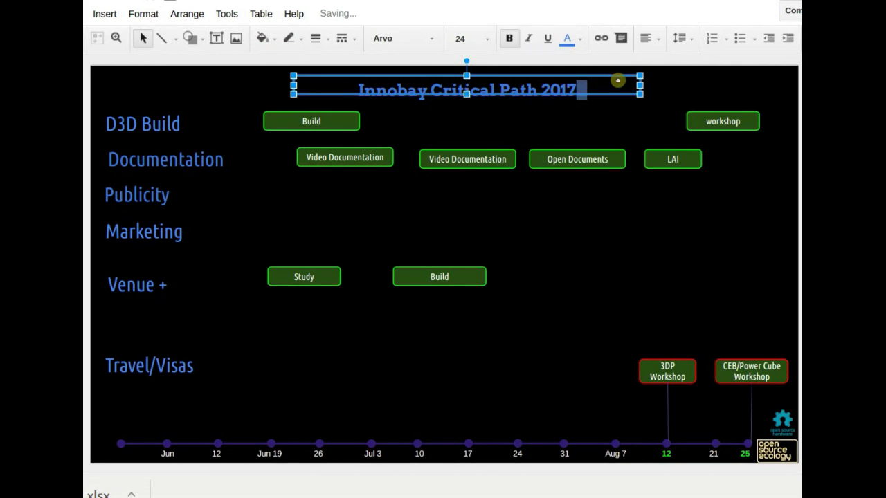
drag(617, 80, 615, 75)
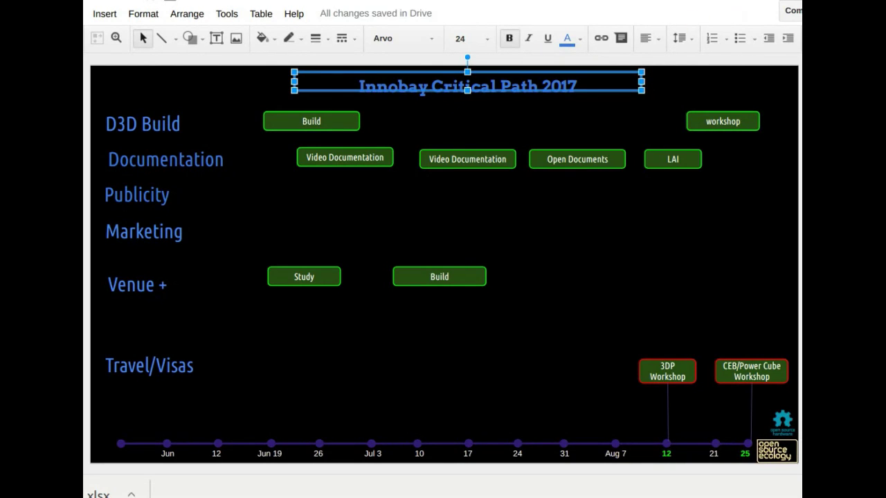
key(ctrl+o)
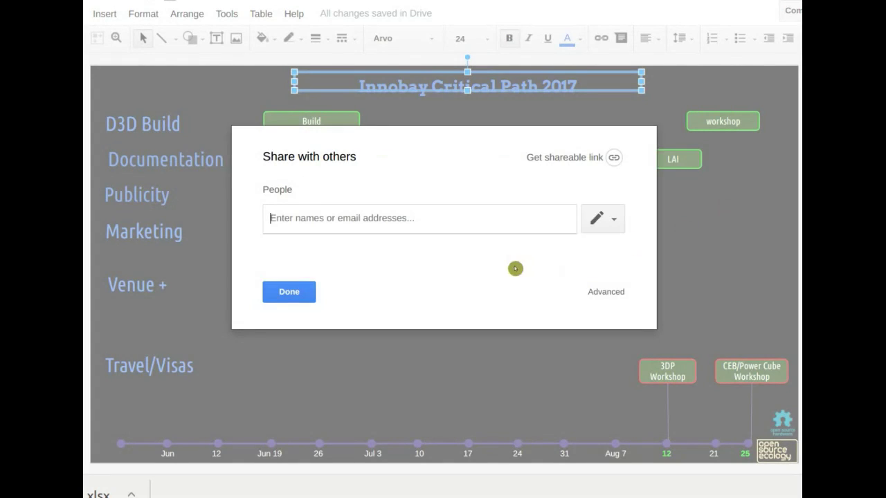
Step: Set the drawing's link sharing to On - Public on the web with Can edit access
click(612, 293)
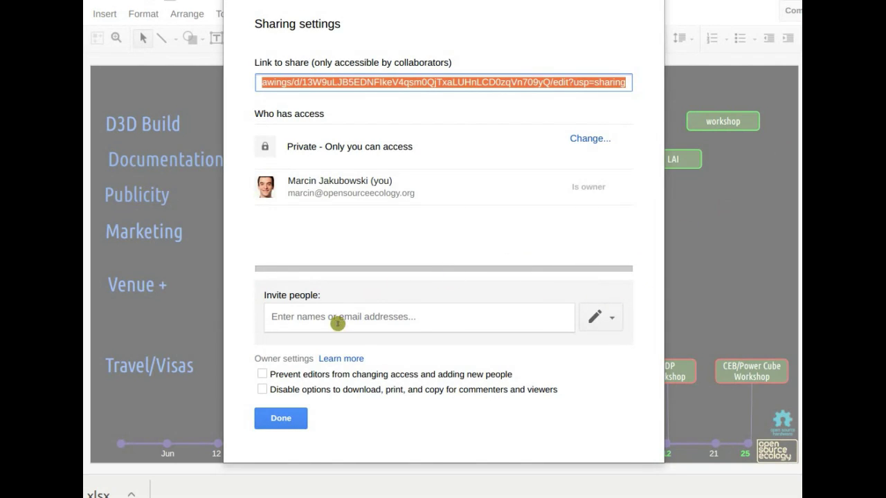
click(592, 138)
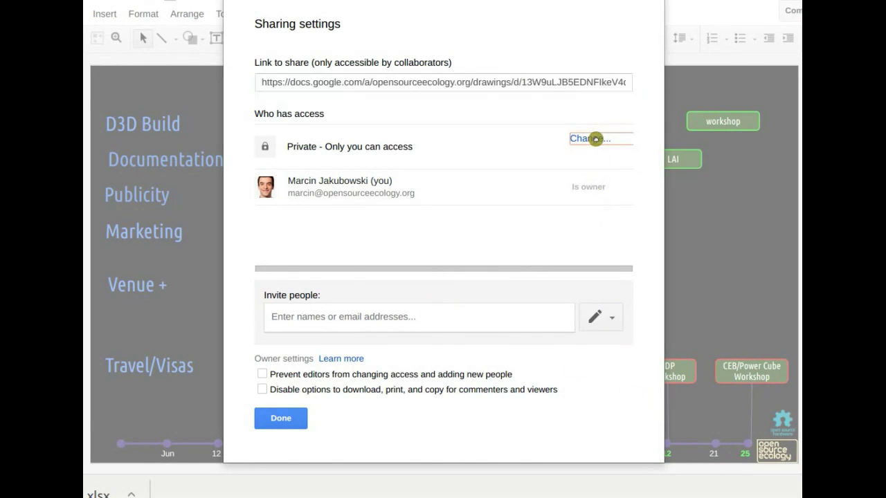
click(282, 124)
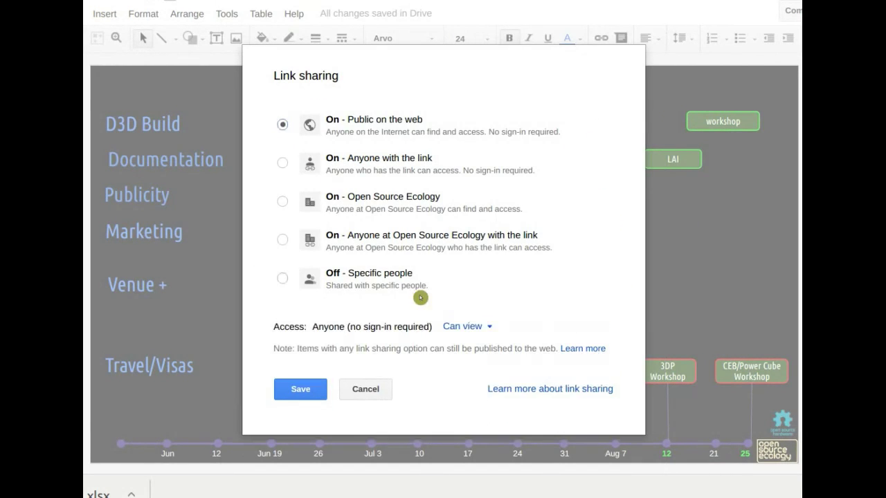
click(481, 326)
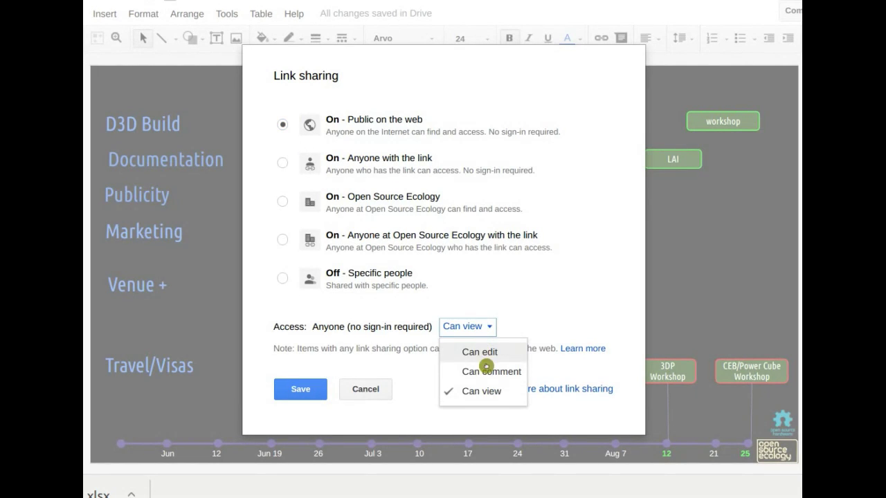
click(479, 358)
click(301, 388)
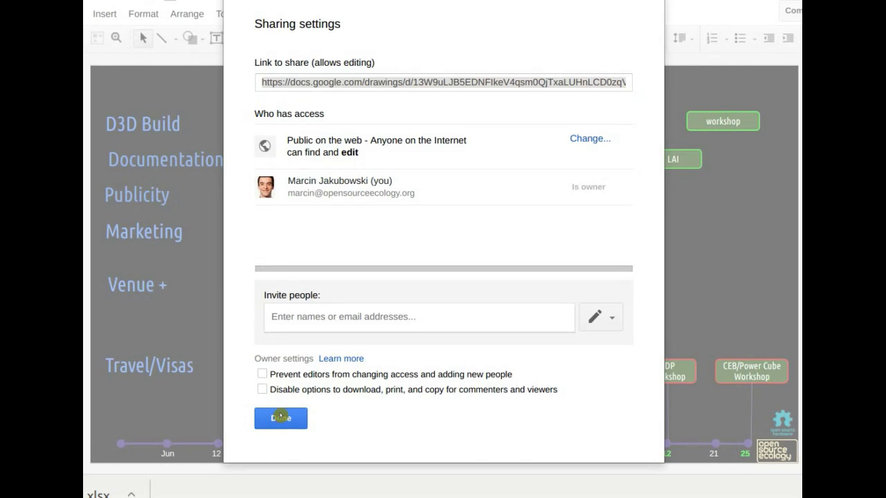
click(279, 418)
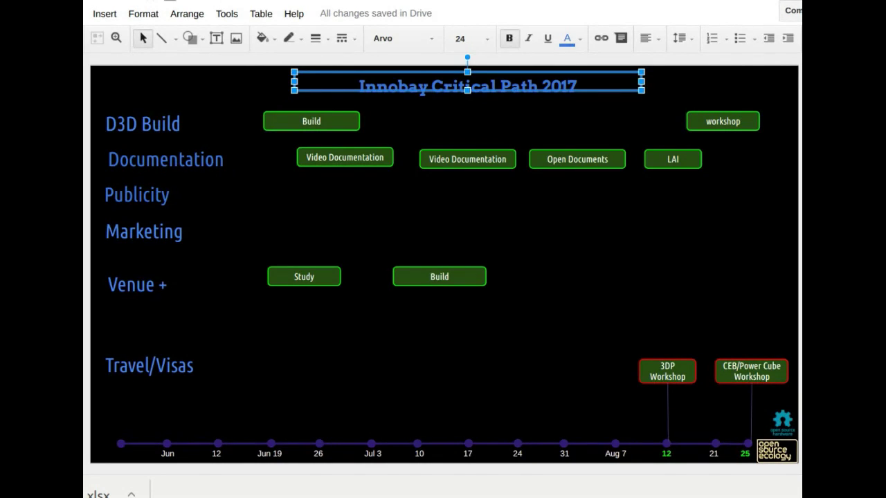
key(ctrl+Tab)
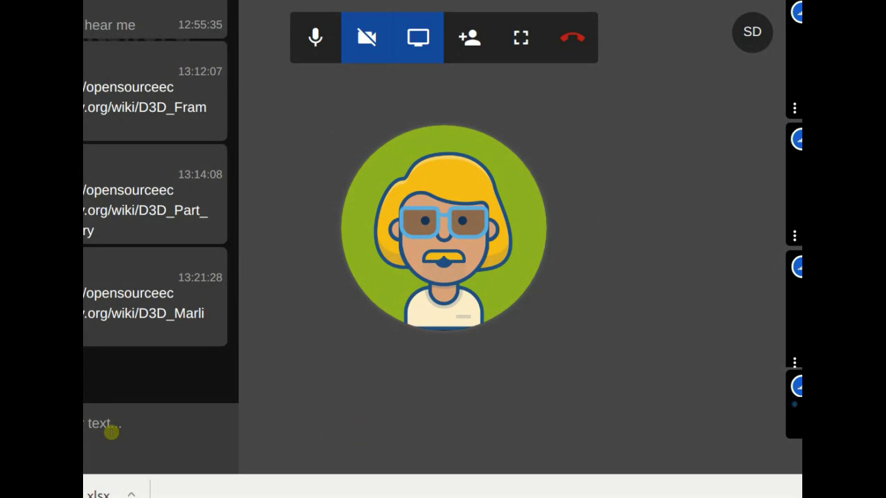
Step: Paste and send the drawing's share link in the Jitsi Meet chat, then return to the chart
key(Return)
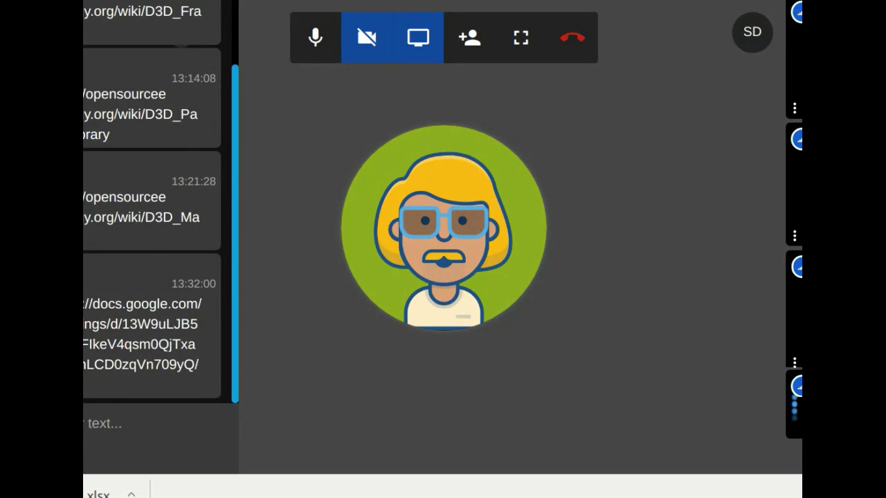
key(ctrl+Tab)
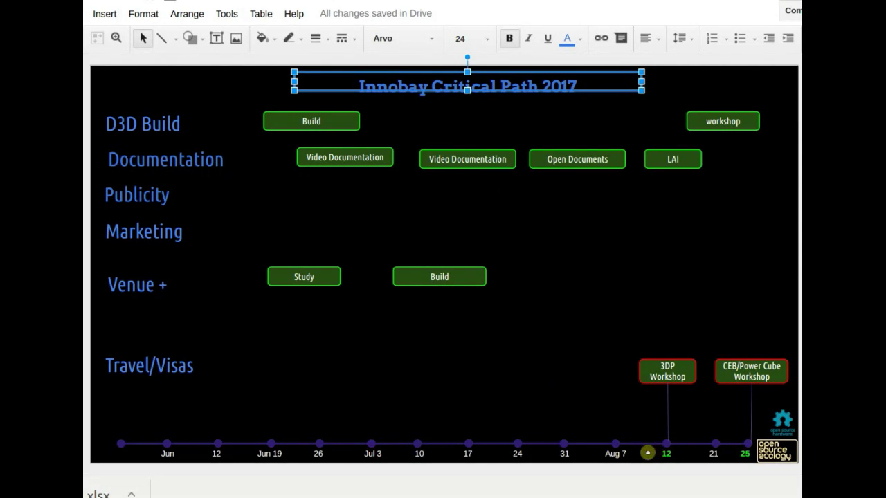
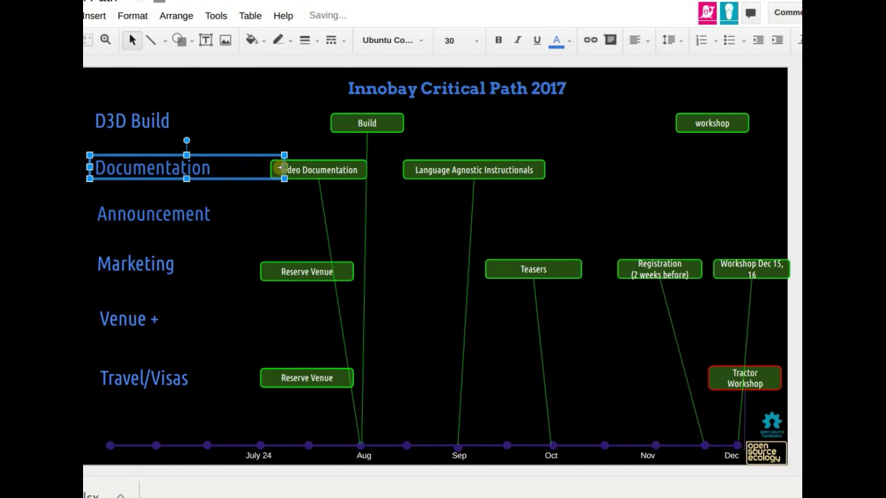
Step: Narrow the Announcement and Venue label boxes and remove the trailing ' +' from Venue
click(204, 217)
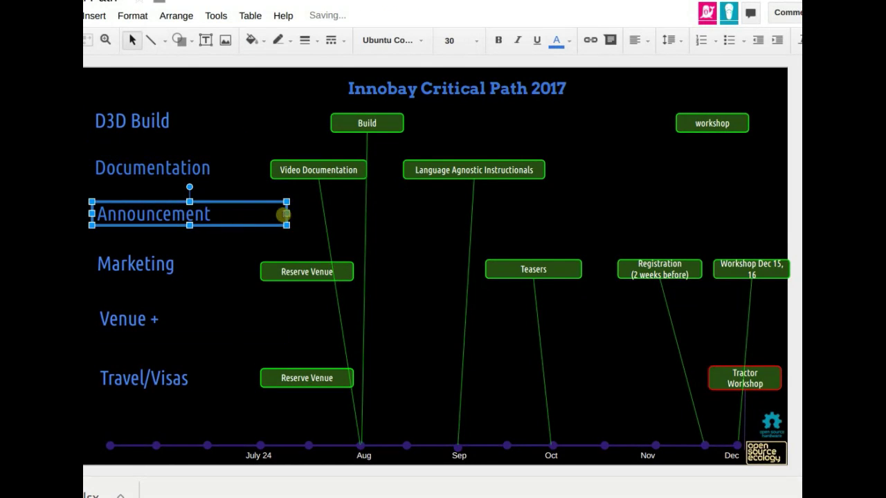
drag(287, 213, 221, 214)
click(175, 274)
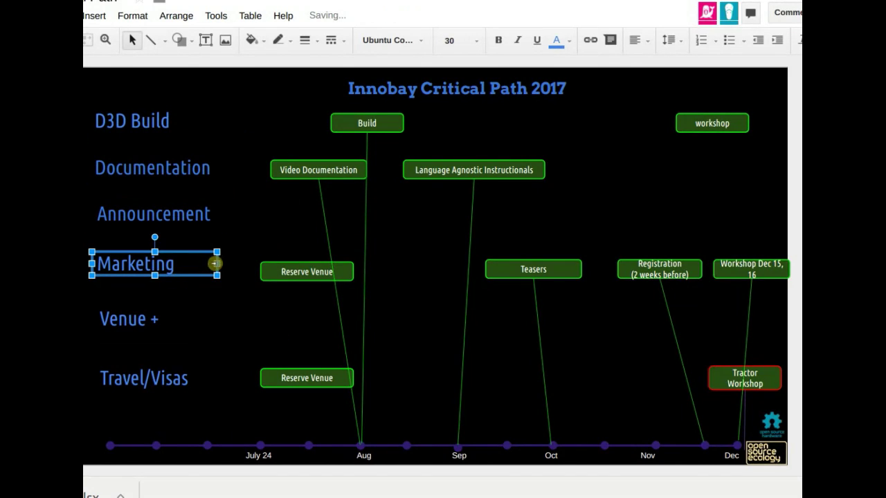
click(153, 318)
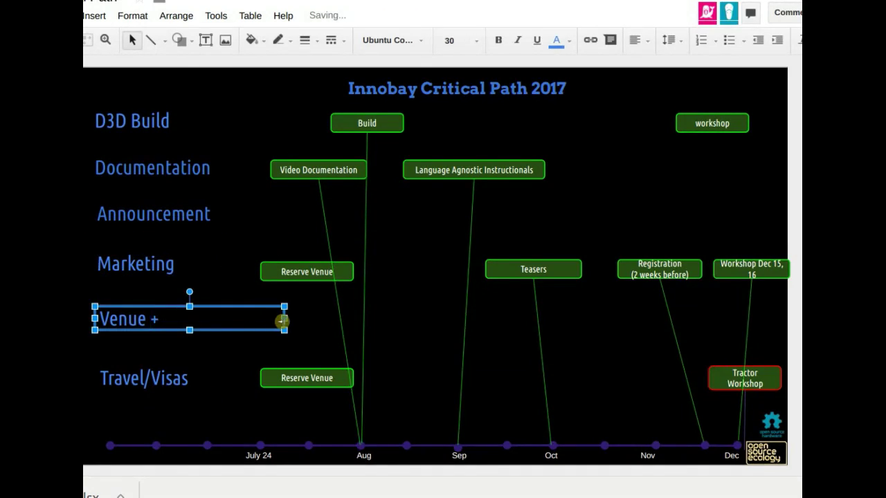
drag(283, 318, 158, 317)
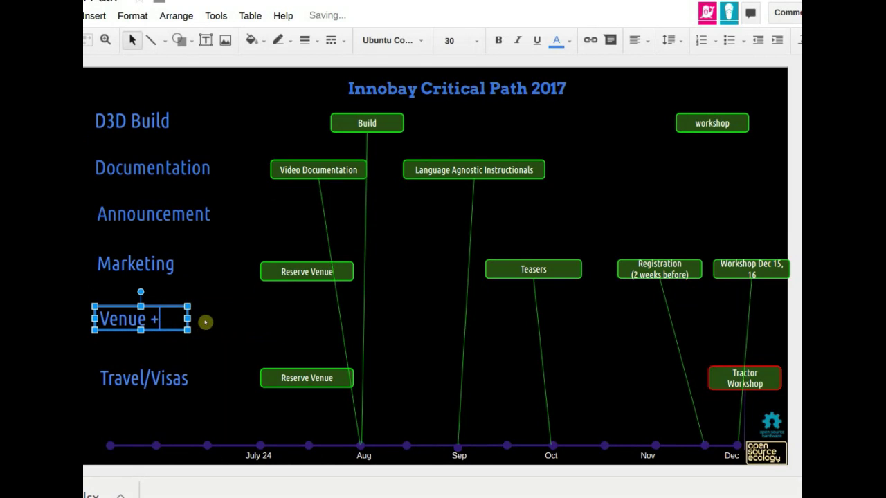
key(BackSpace)
key(BackSpace)
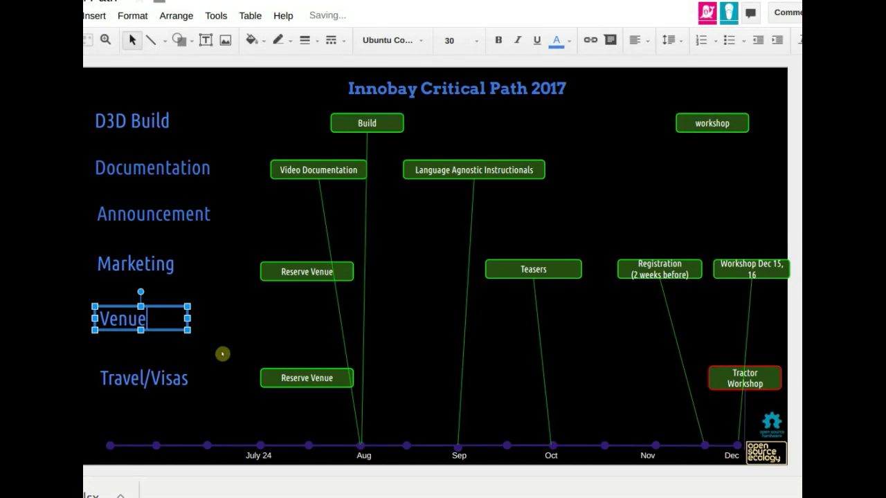
Step: Change the lower Reserve Venue box to 'Visa Secured' and place it between Oct and Nov
triple_click(295, 380)
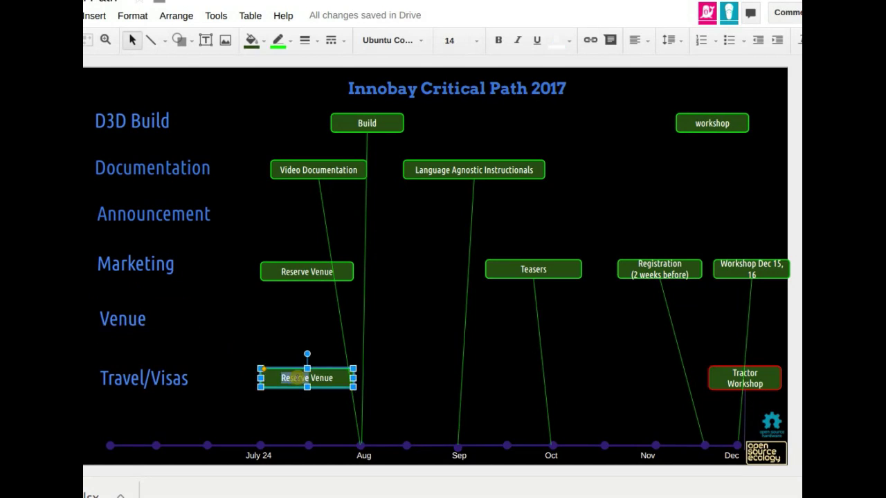
text(V)
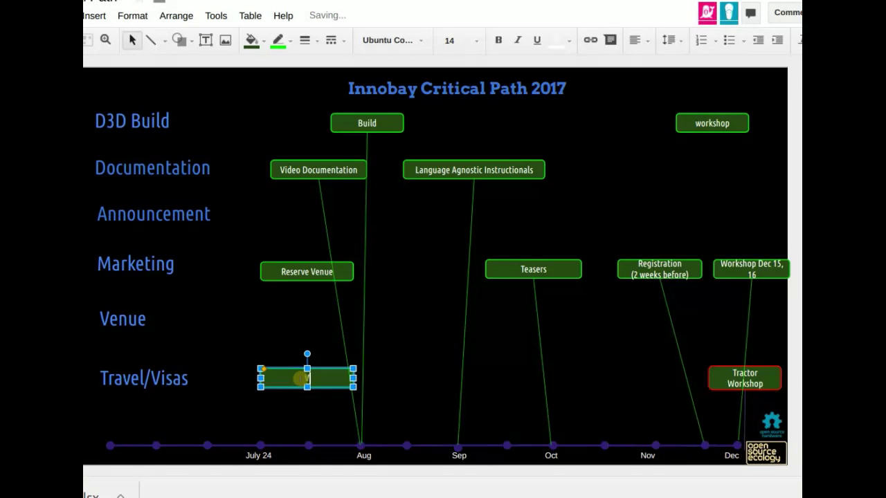
text(isa Secured)
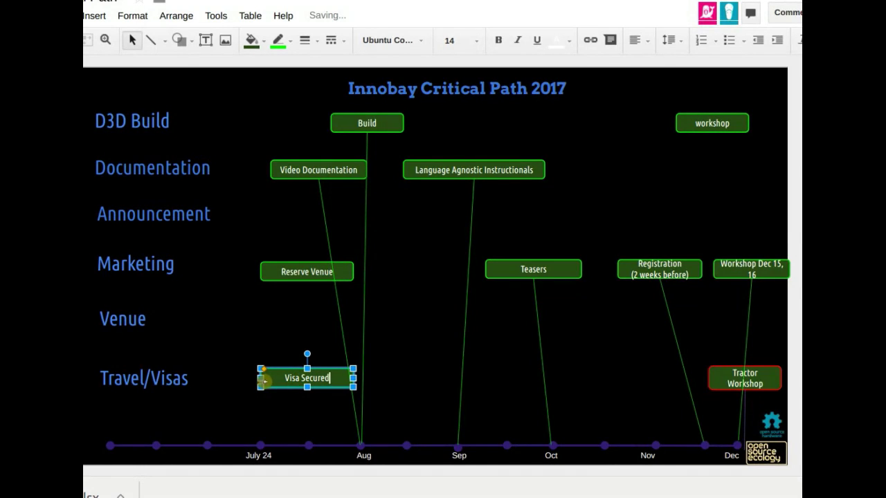
drag(269, 377, 280, 379)
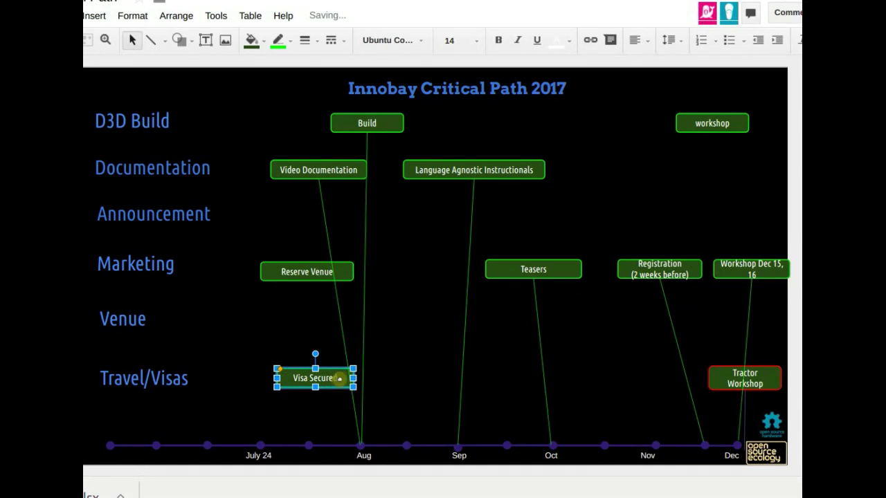
drag(352, 378, 640, 378)
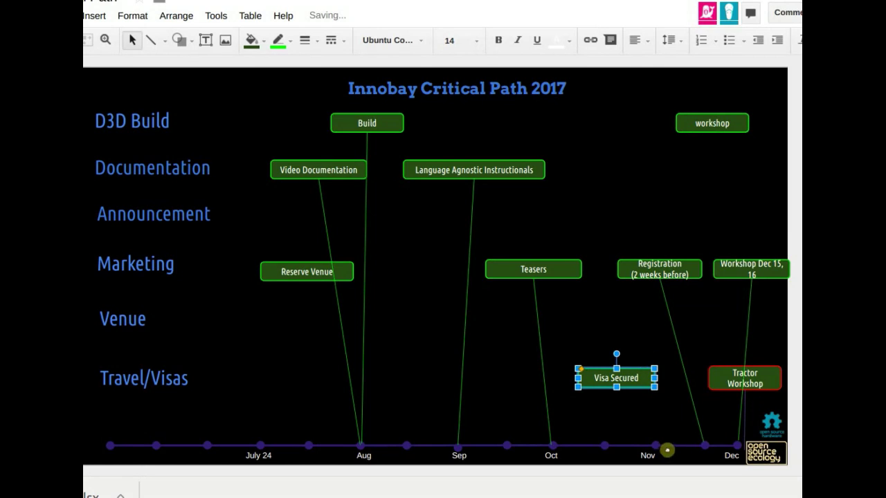
click(664, 454)
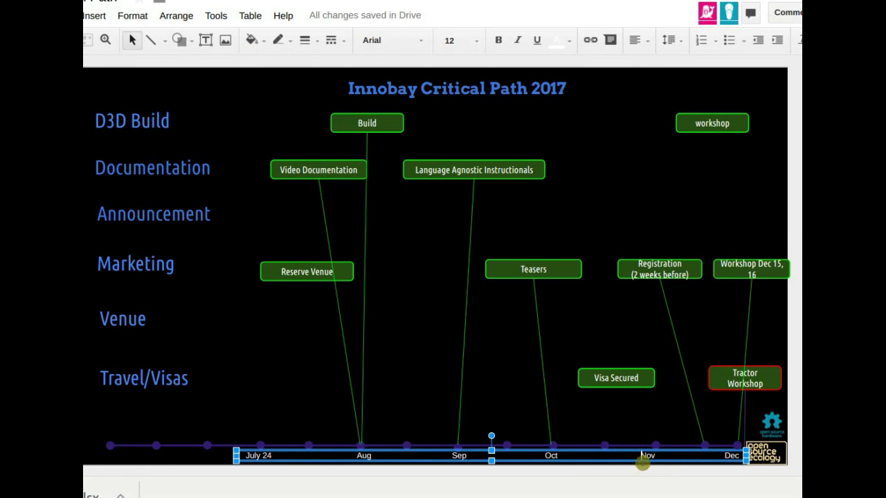
Step: Widen the month labels so Dec fits, and delete the connector under Tractor Workshop
click(642, 455)
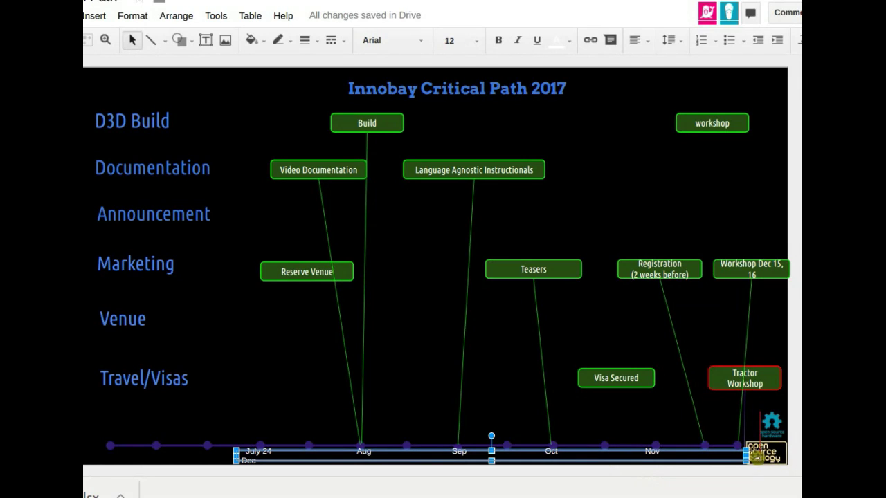
drag(746, 455, 758, 456)
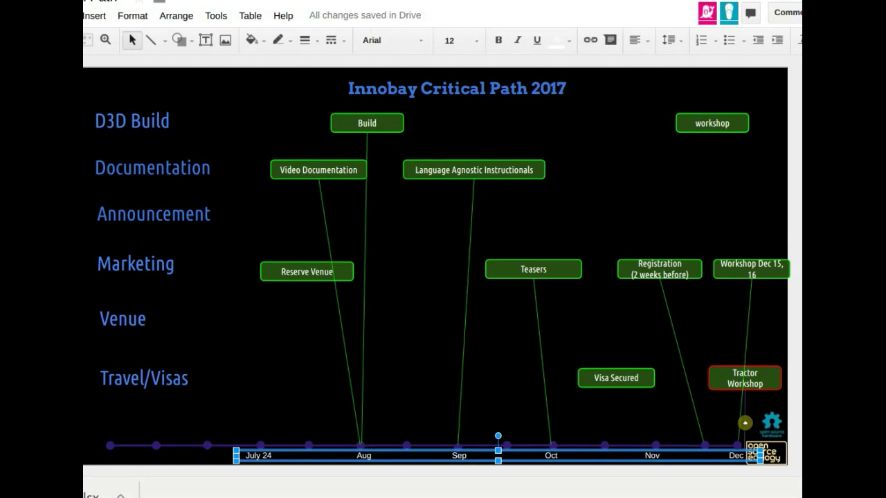
click(745, 422)
key(Delete)
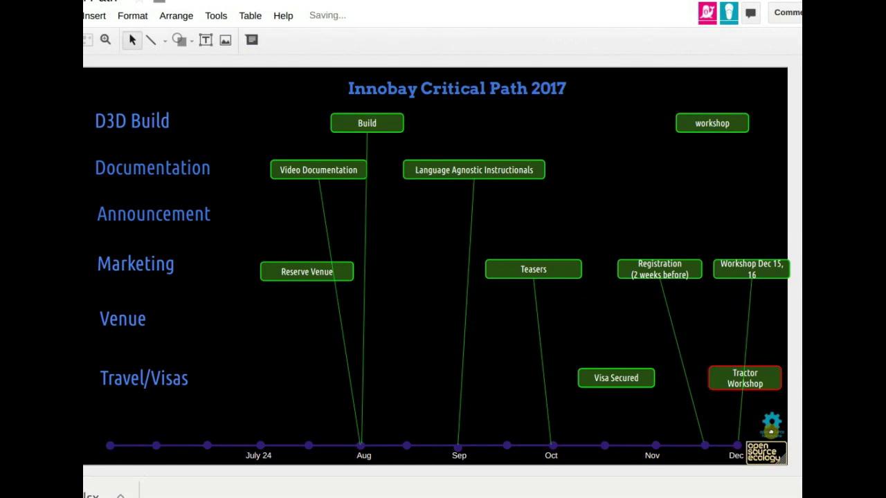
Step: Delete the Tractor Workshop box and move the D3D Build workshop box left above Oct
click(779, 377)
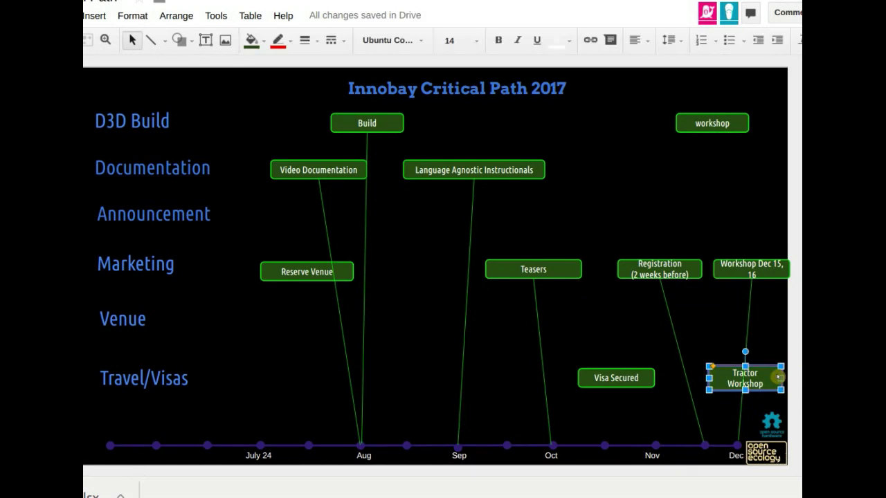
key(Delete)
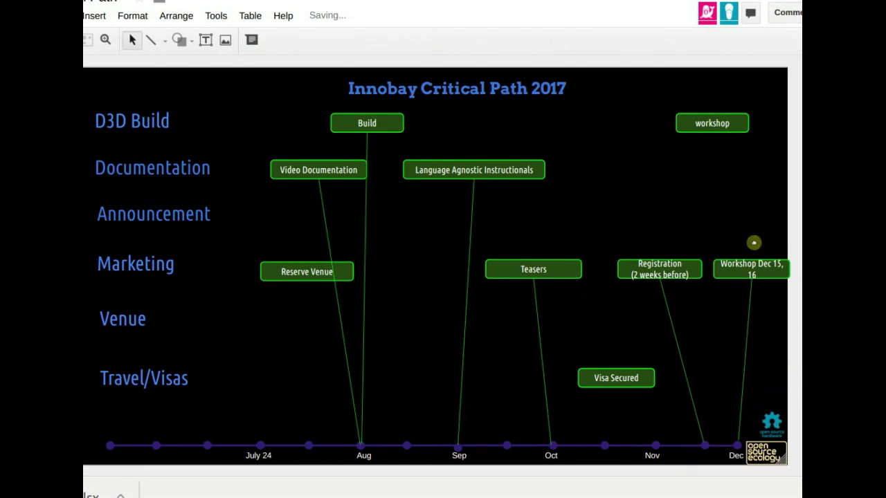
click(744, 123)
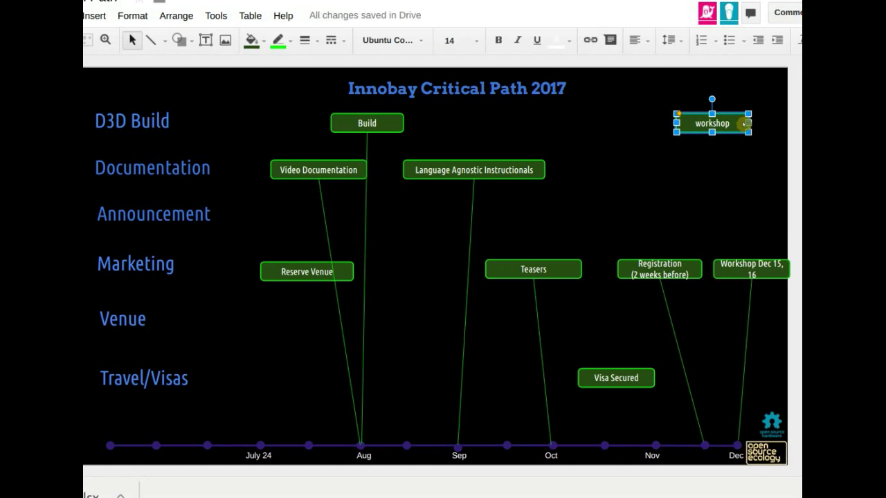
drag(741, 125, 594, 128)
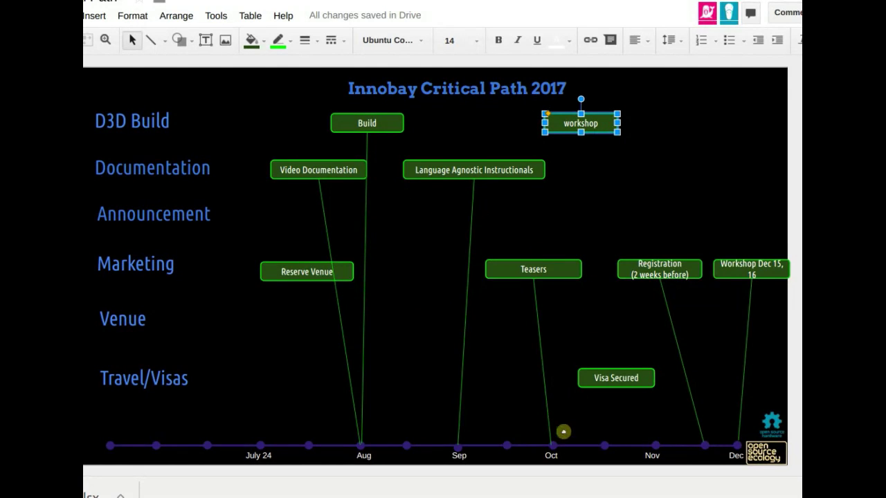
Step: Reattach the Teasers connector at Oct and move Visa Secured between Aug and Sep
click(544, 407)
drag(552, 445, 550, 445)
click(596, 343)
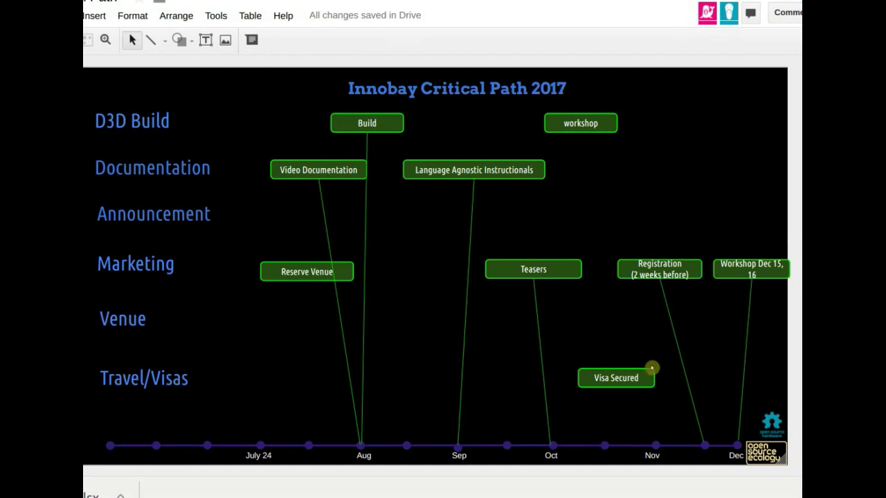
drag(640, 380, 446, 388)
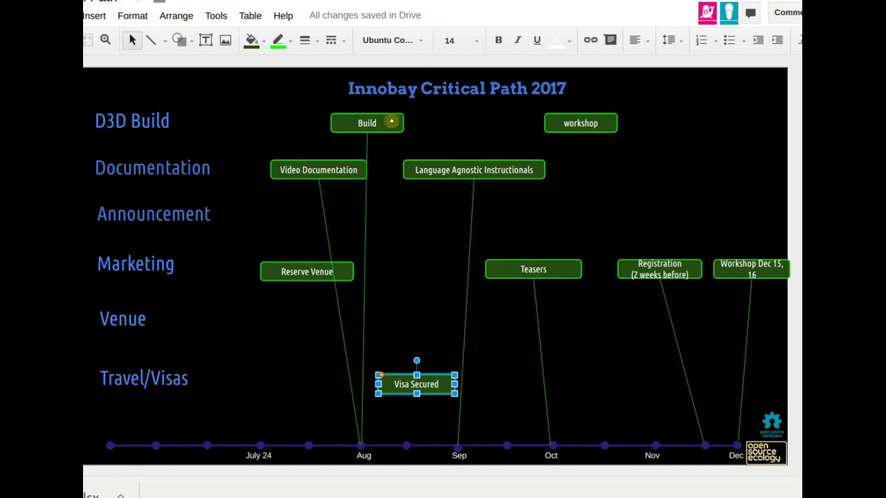
Step: Change the Build box to 'Build Sample' and shift and narrow the Reserve Venue box
click(387, 123)
text(Sa)
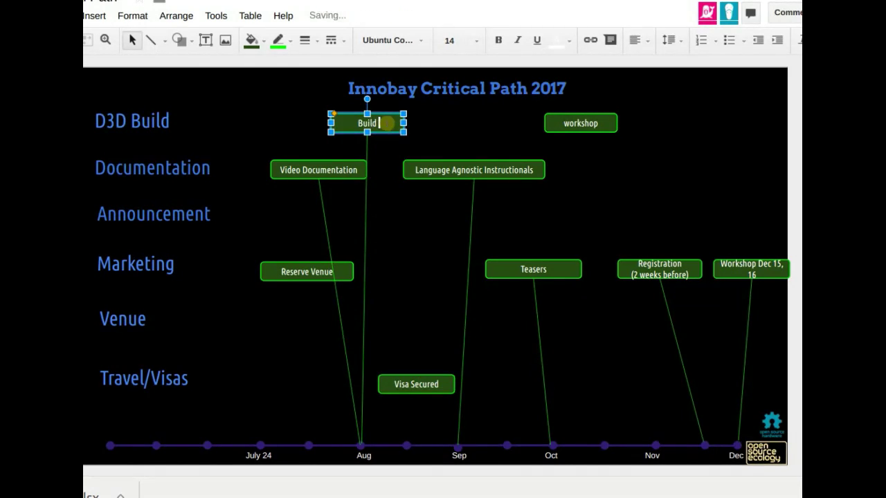
text(mple)
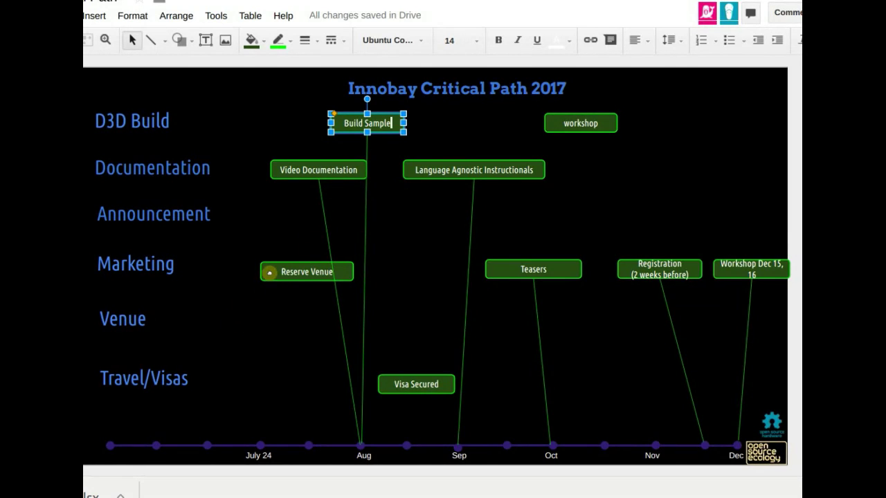
drag(269, 271, 255, 273)
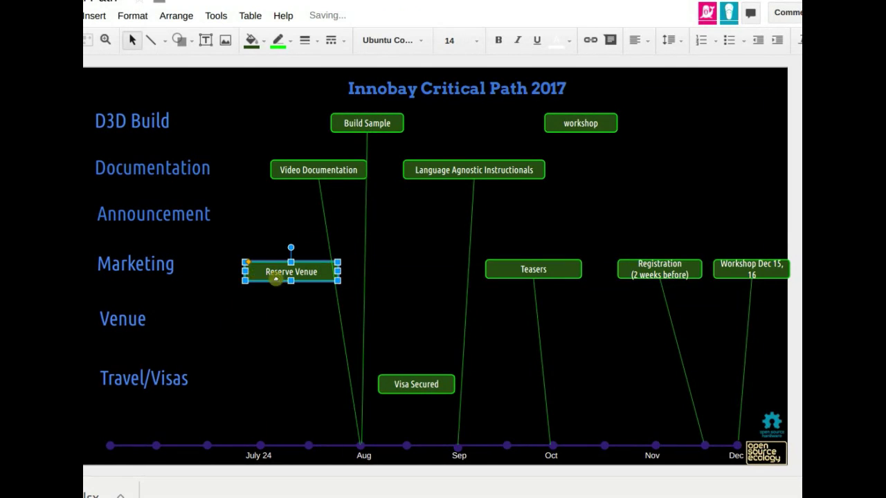
drag(337, 271, 316, 271)
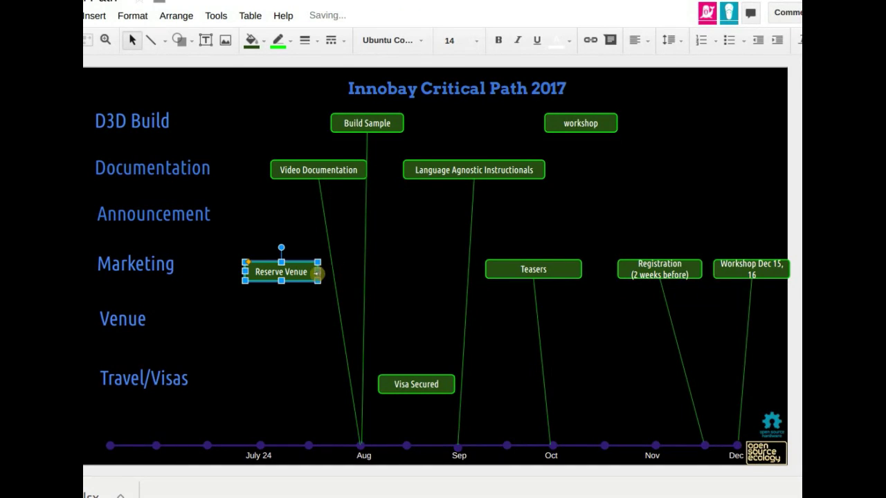
Step: Move the Teasers box slightly right, then switch to the parts spreadsheet
click(488, 268)
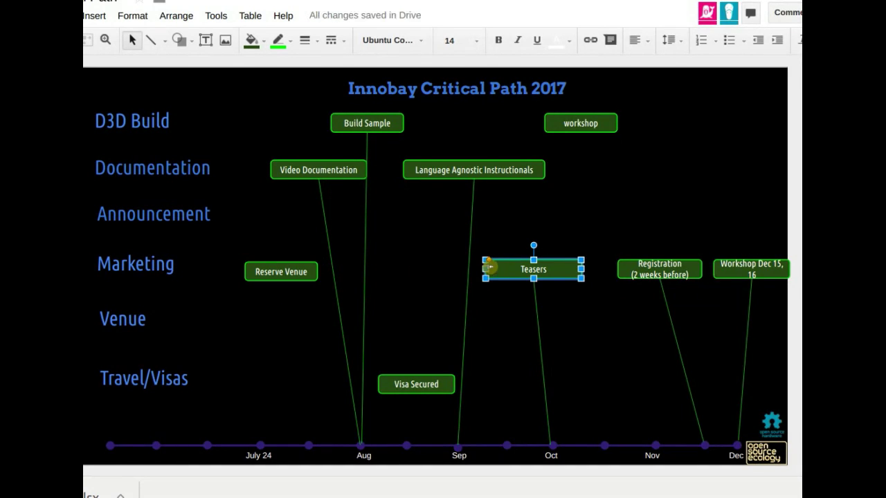
drag(487, 268, 514, 268)
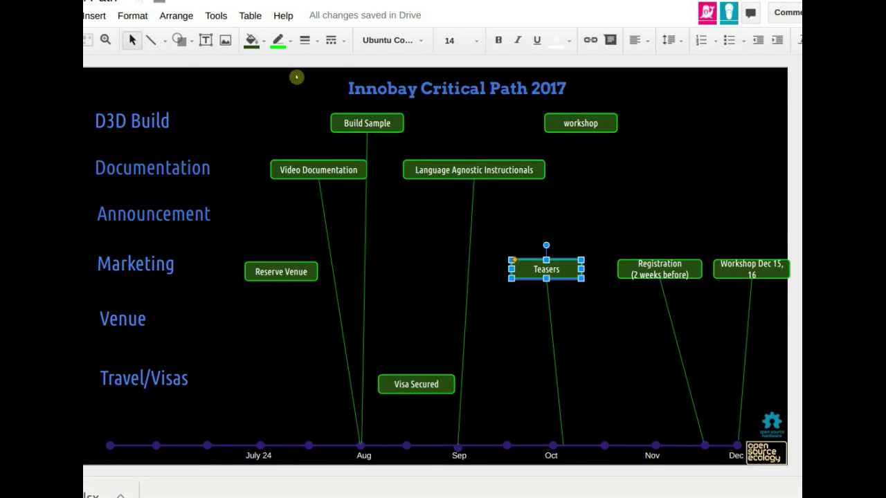
key(ctrl+Tab)
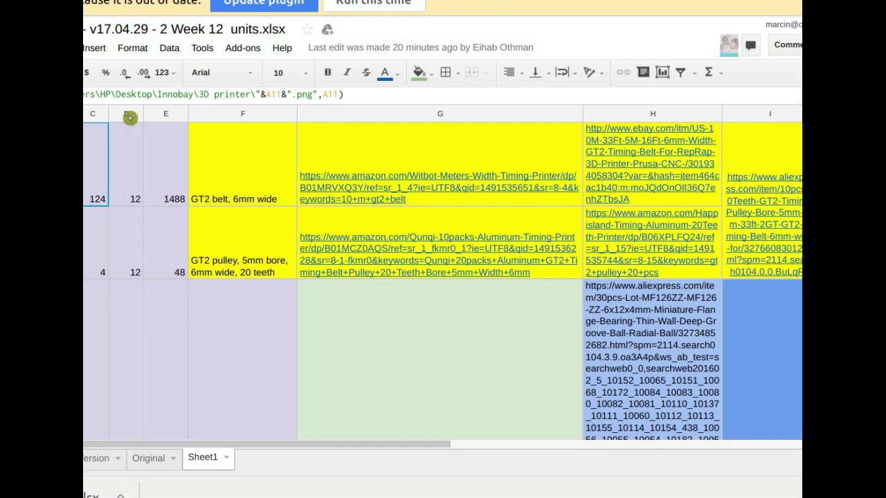
key(ctrl+Tab)
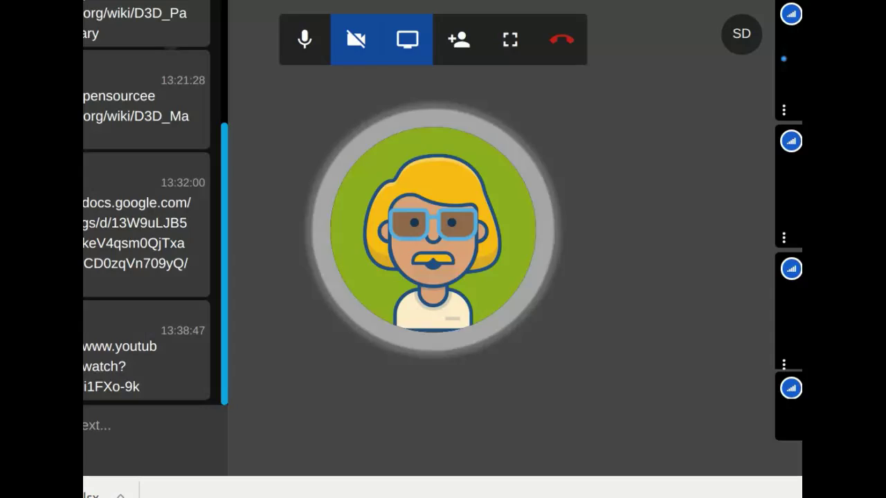
key(ctrl+shift+Tab)
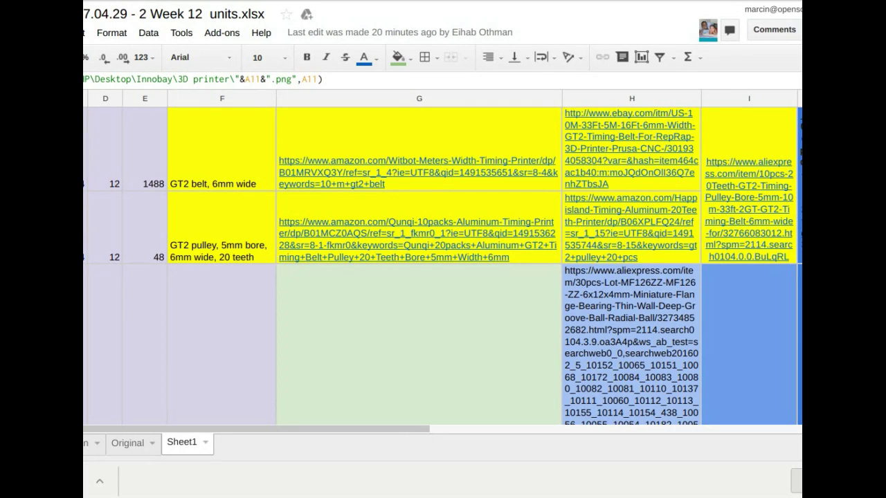
Step: Set text wrapping to Clip on the heated bed and 4x5 heat bed rows
key(alt+Left)
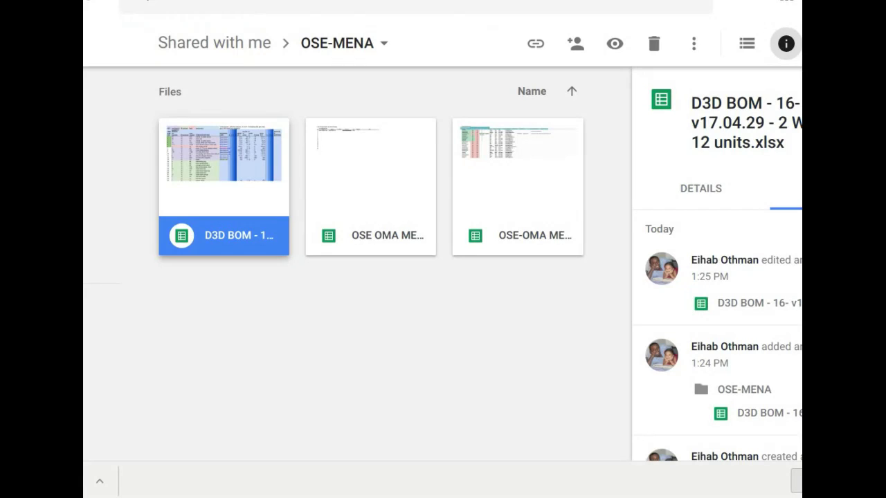
key(alt+Right)
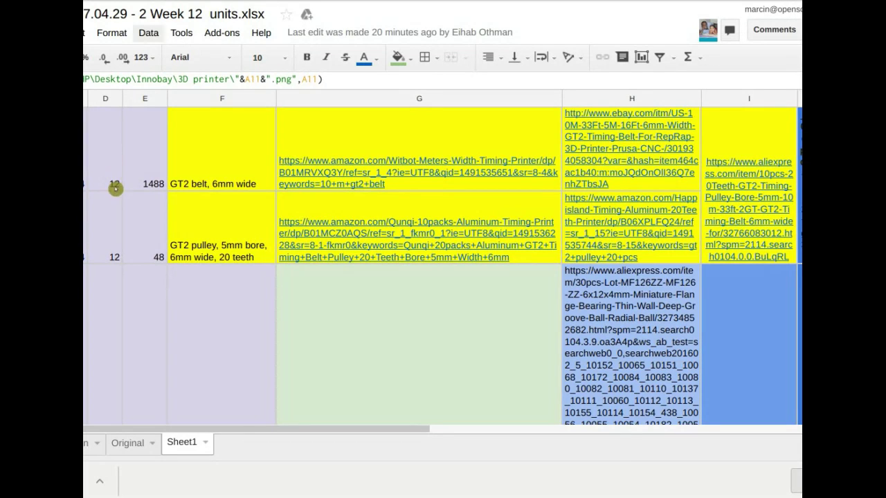
scroll(443, 266, up, 5)
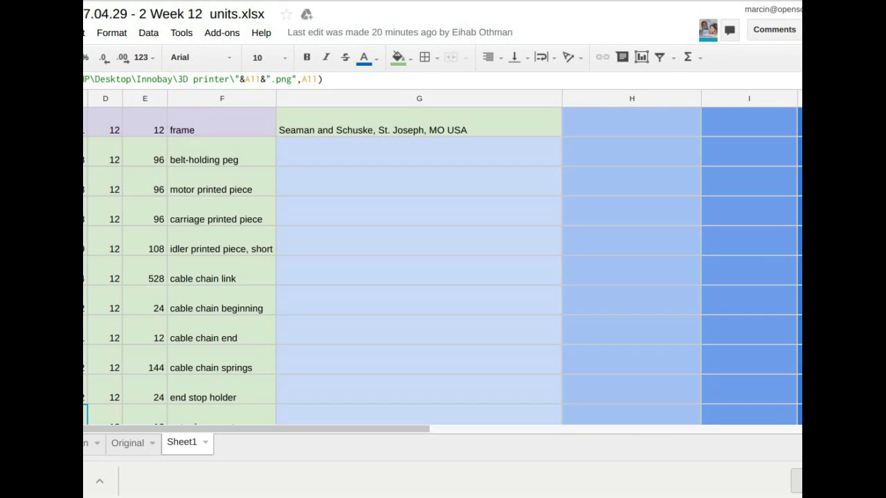
scroll(443, 265, down, 2)
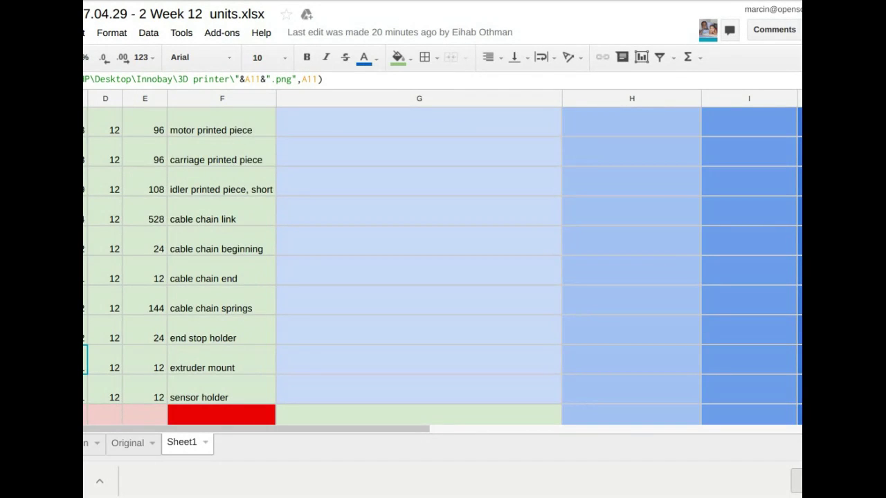
scroll(443, 266, down, 5)
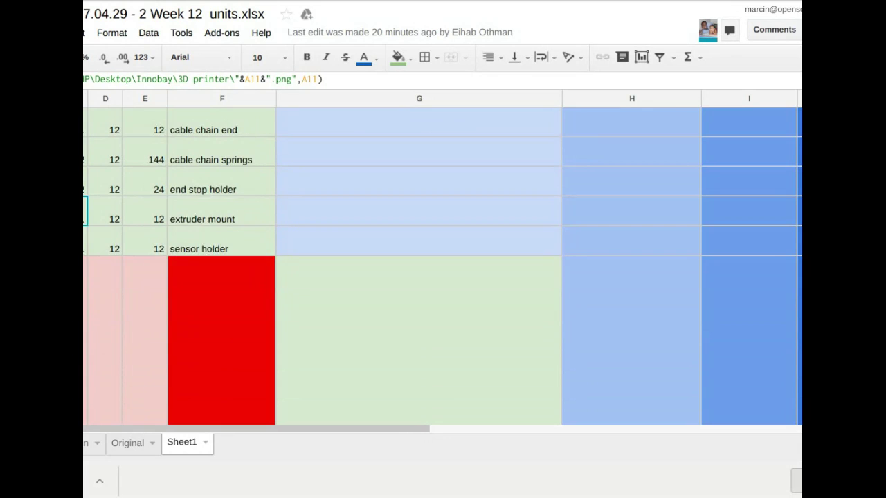
scroll(442, 266, down, 4)
scroll(443, 265, down, 2)
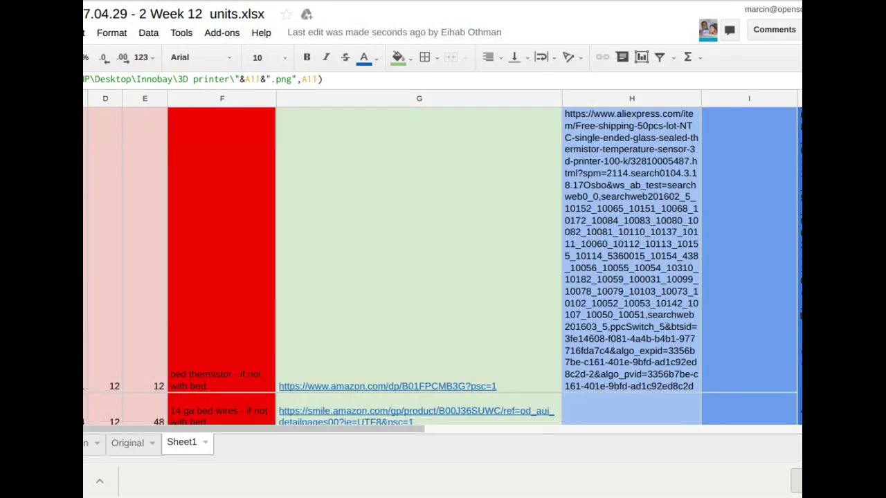
scroll(443, 265, up, 1)
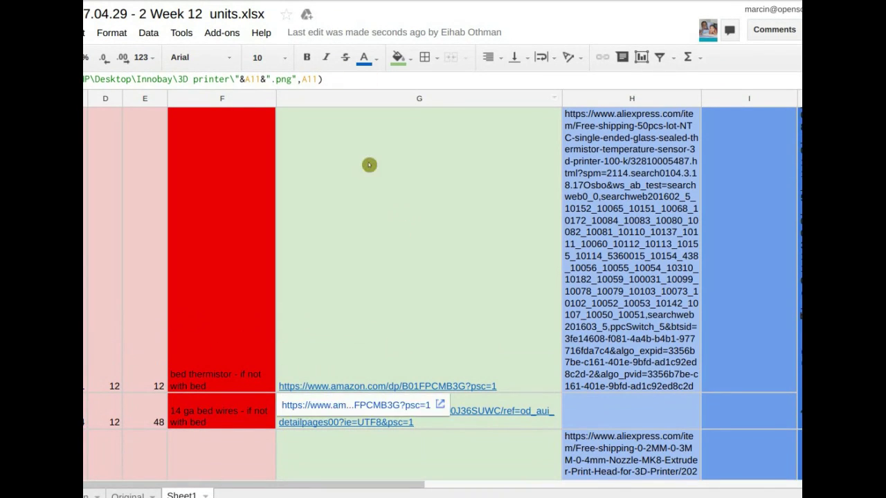
scroll(370, 166, up, 5)
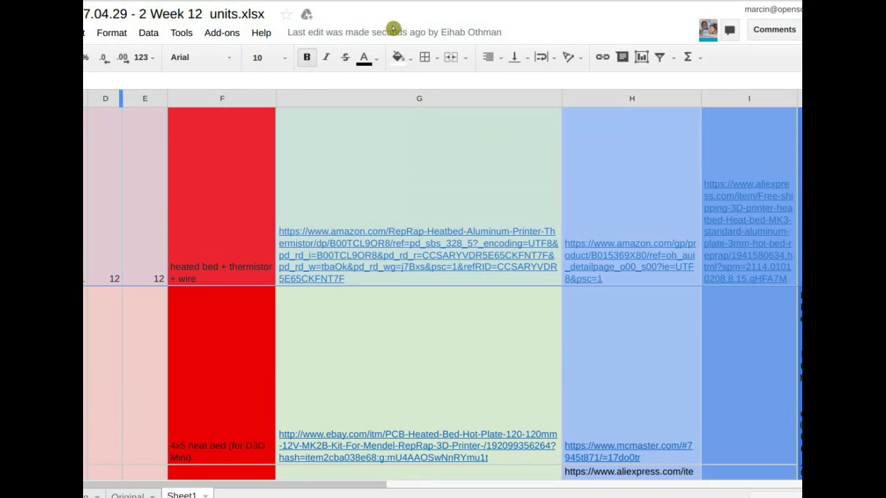
scroll(505, 228, up, 2)
click(541, 57)
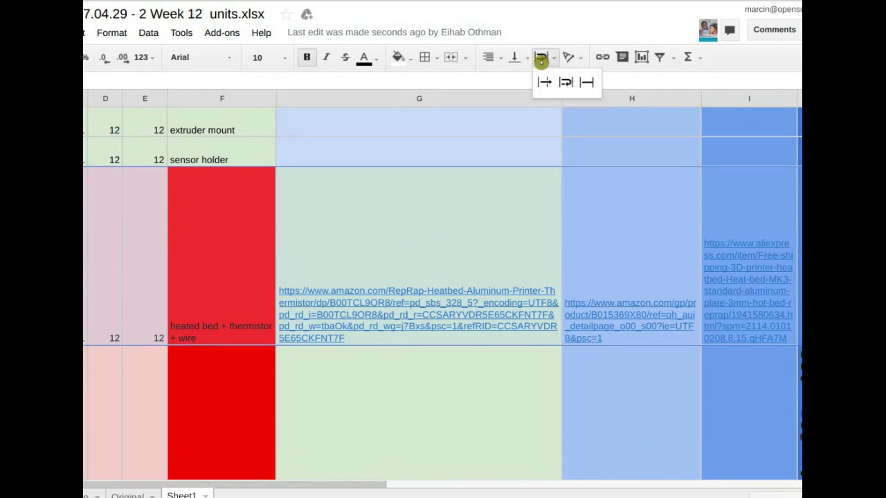
click(586, 83)
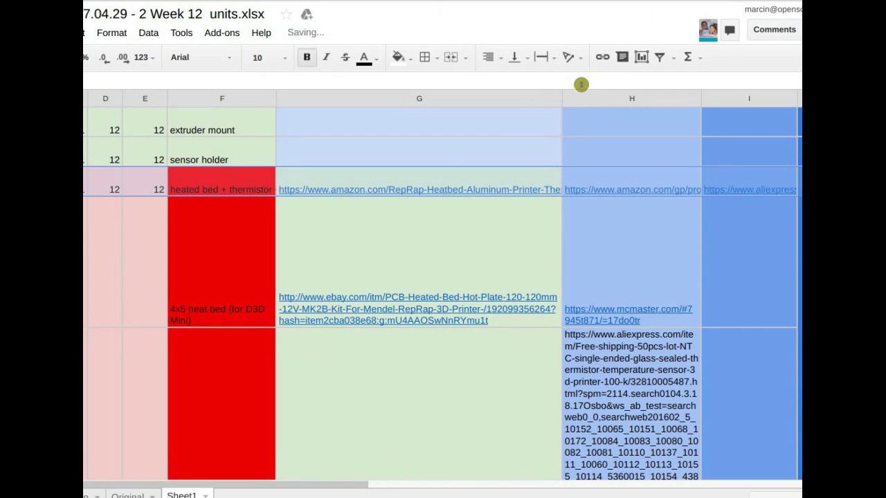
click(541, 57)
click(586, 82)
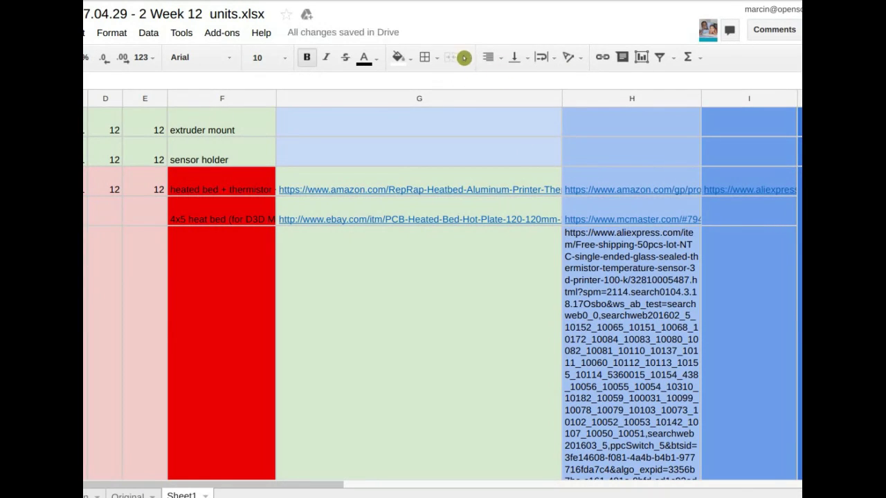
click(541, 56)
click(586, 82)
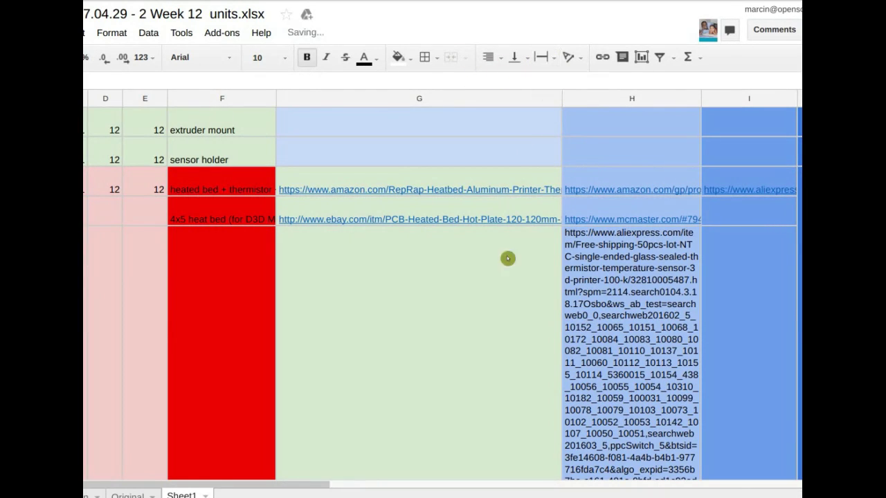
Step: Clip the bed thermistor, long AliExpress-link and inductive sensor rows to one line
scroll(277, 303, down, 3)
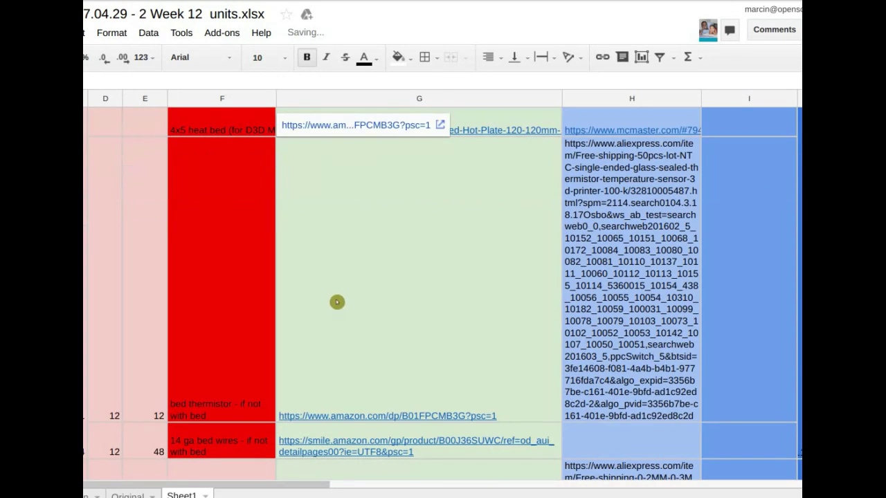
key(shift+space)
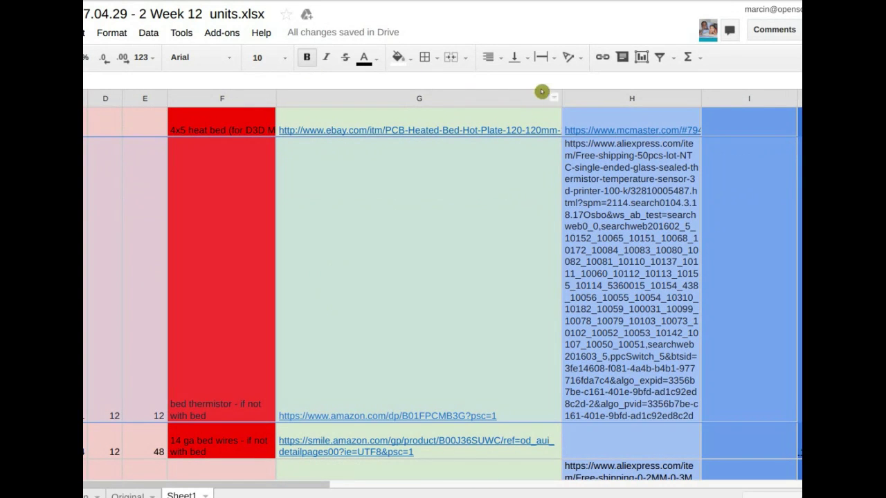
click(550, 57)
click(586, 83)
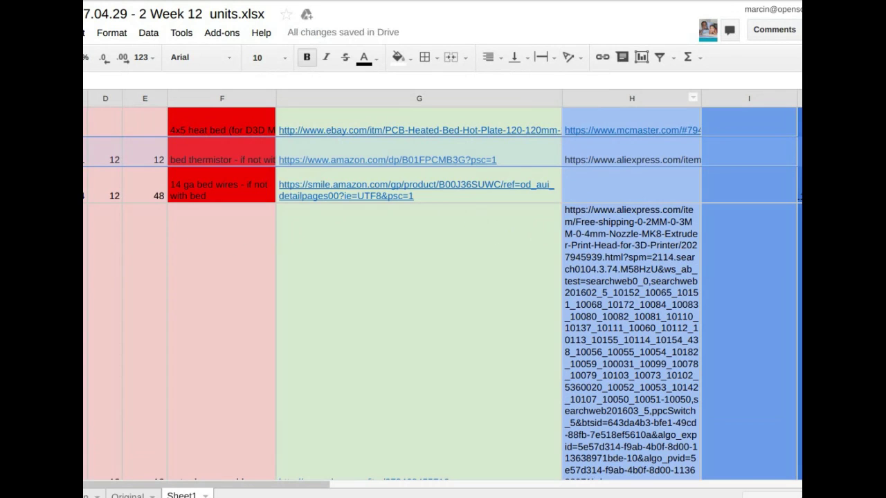
click(484, 312)
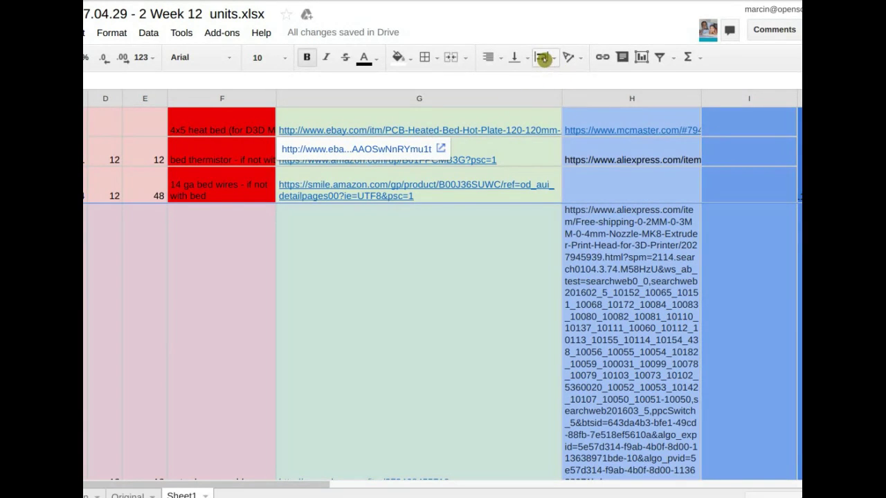
click(569, 57)
click(586, 83)
scroll(596, 210, down, 1)
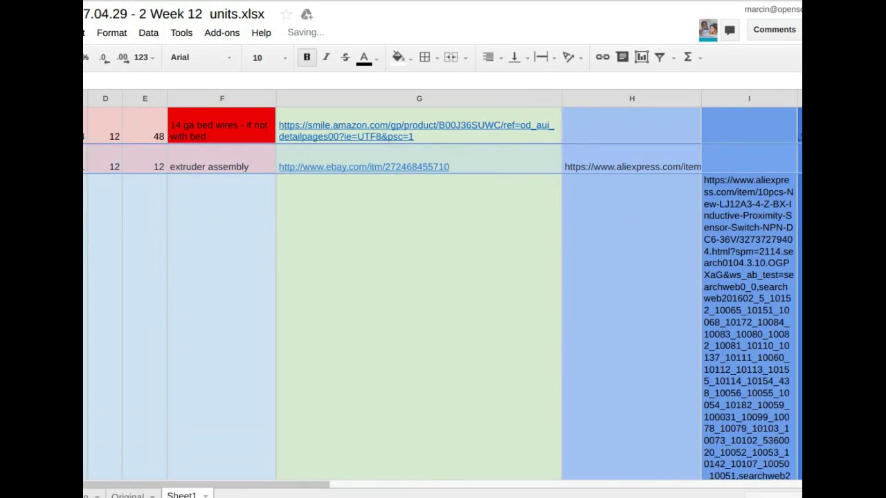
click(548, 61)
click(586, 82)
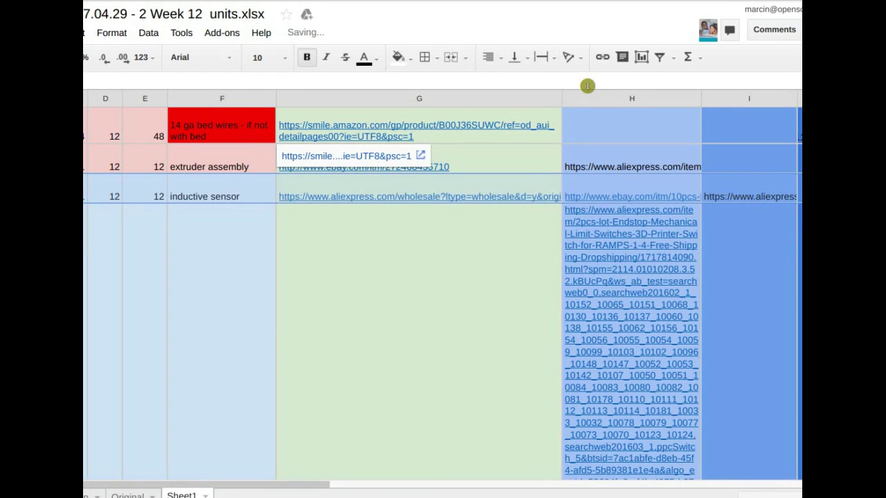
click(546, 57)
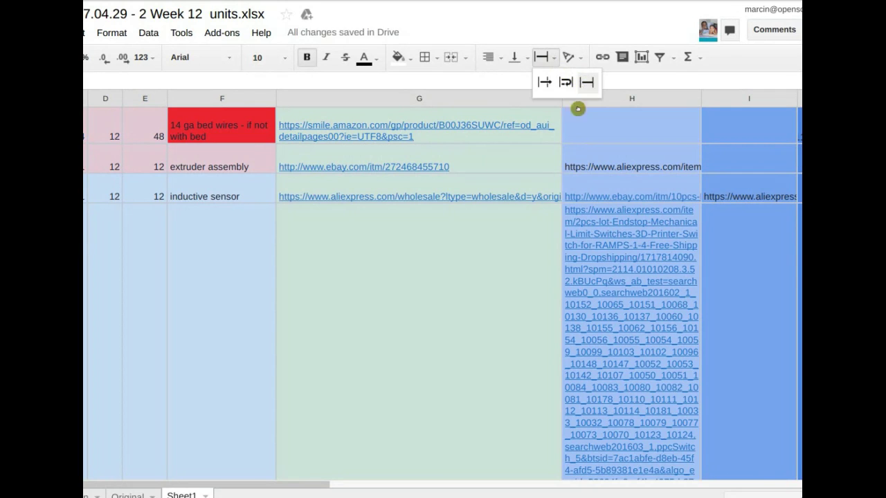
click(586, 82)
scroll(394, 224, up, 5)
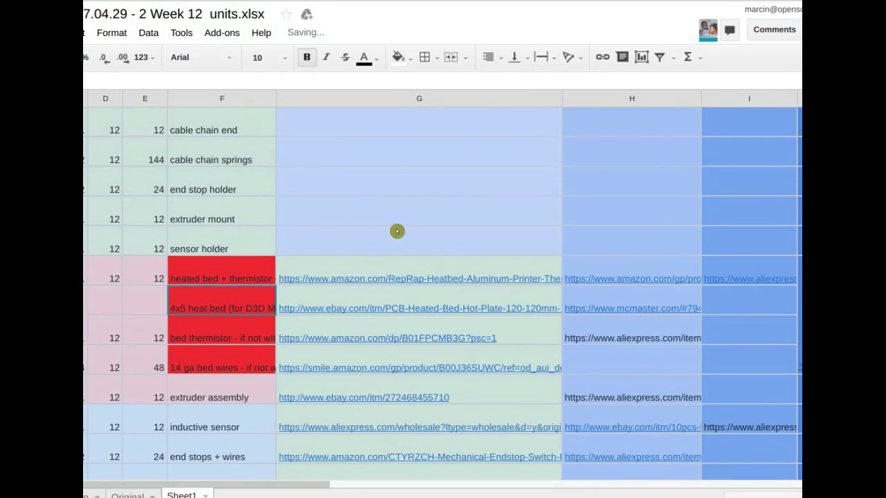
key(Down)
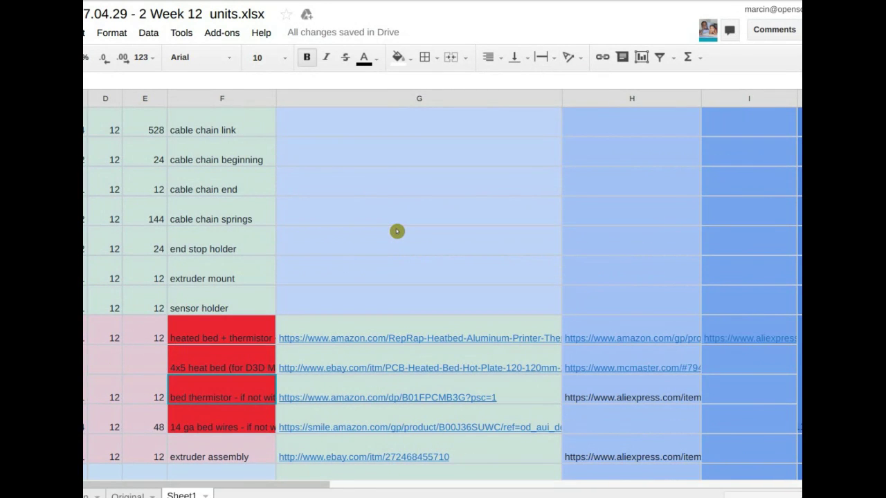
key(Down)
key(Down)
key(Down)
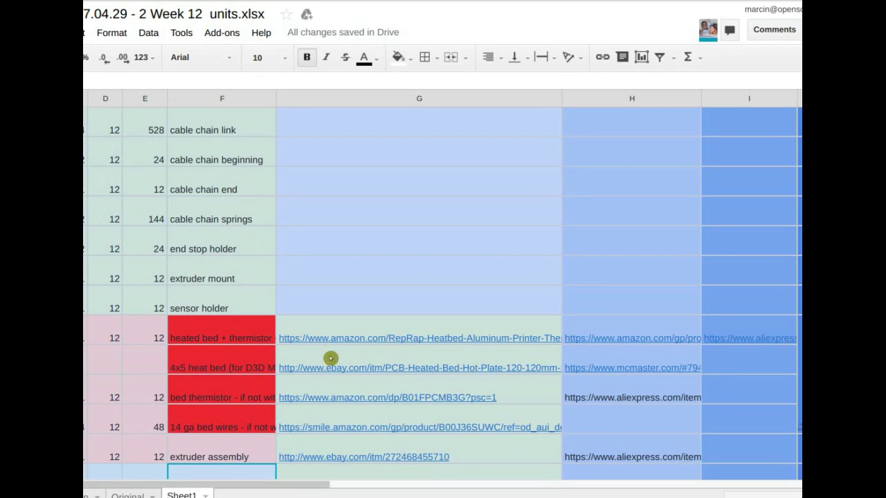
mouse_move(348, 374)
click(337, 340)
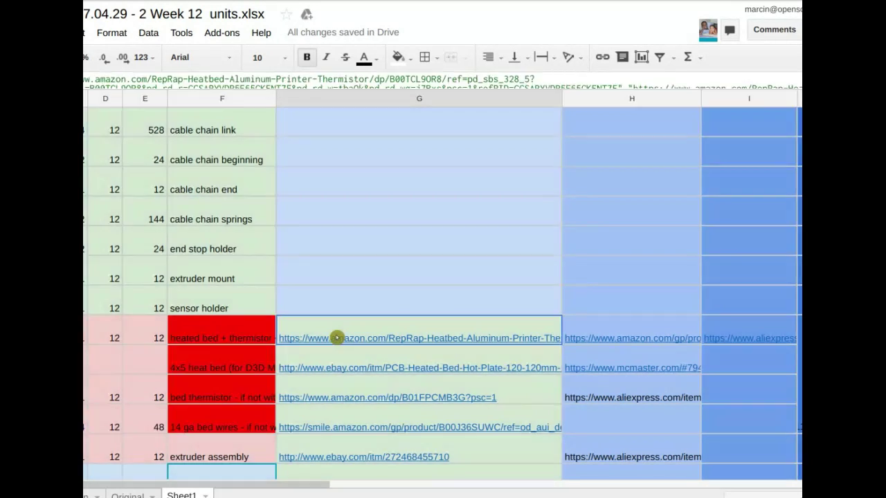
click(373, 305)
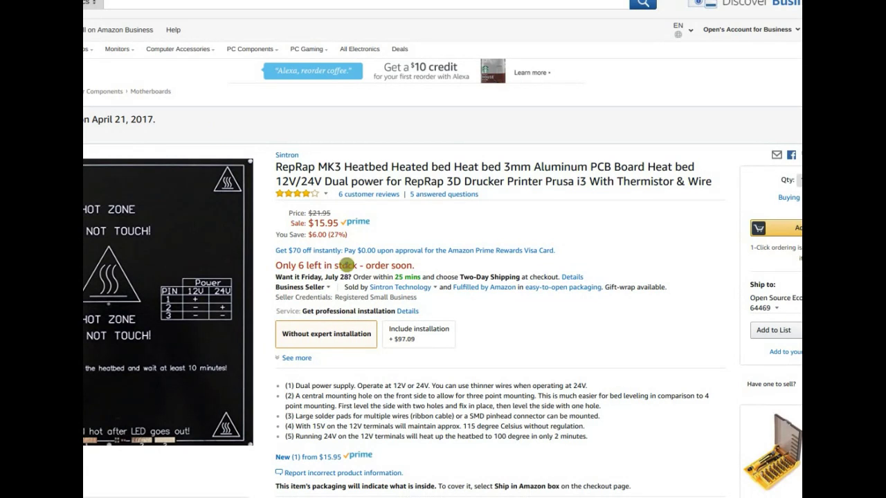
key(ctrl+w)
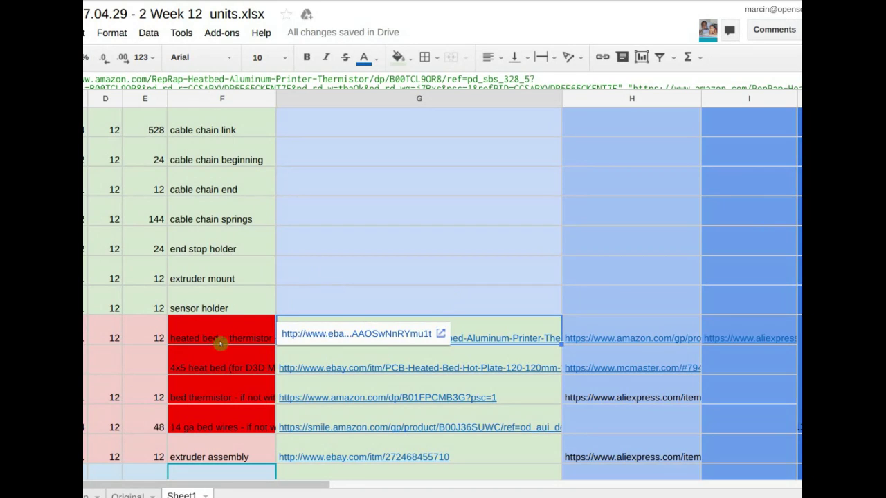
Step: Shorten the 'heated bed + thermistor + wire' item name to just 'heated bed'
double_click(236, 339)
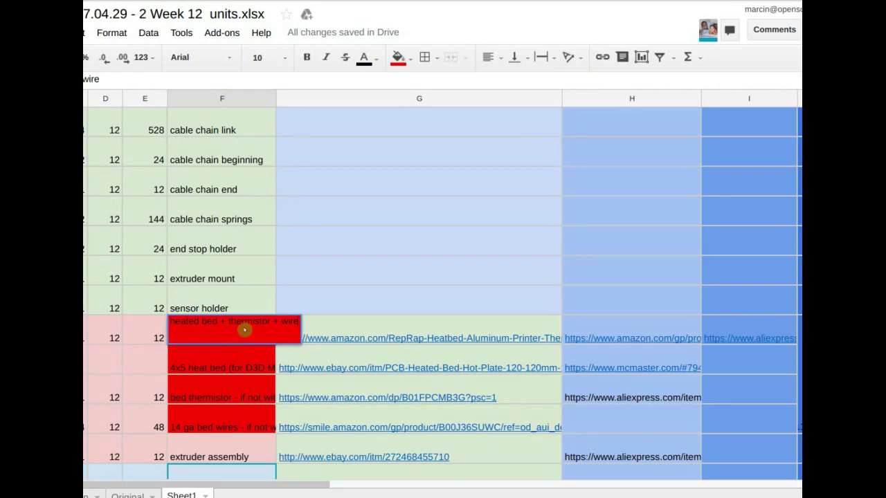
drag(221, 323, 340, 325)
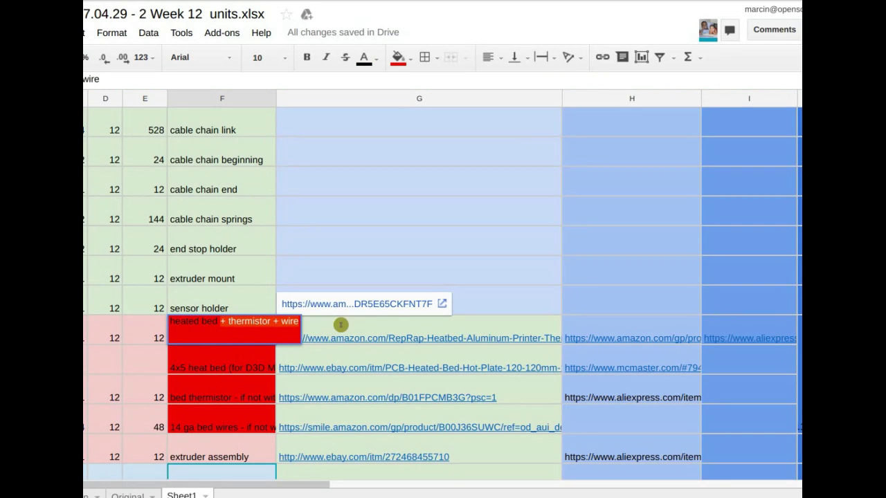
key(BackSpace)
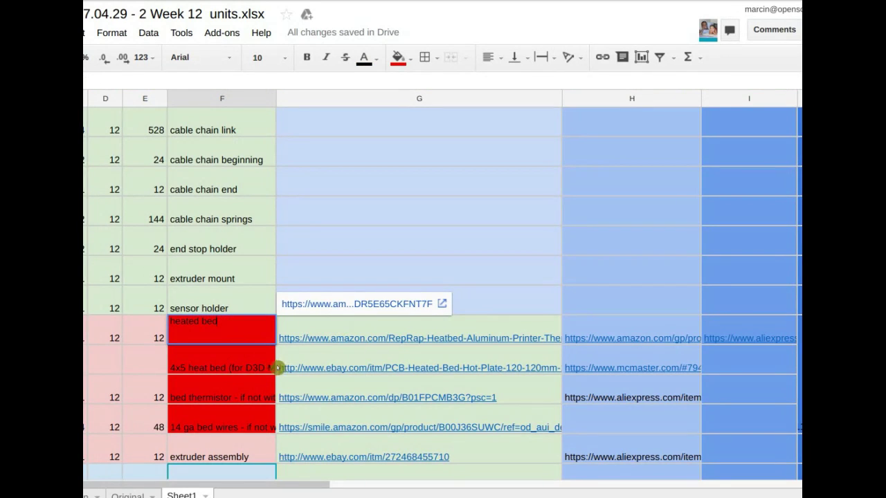
key(Return)
Step: Delete the 4x5 heat bed row with Edit > Delete row, then open the bed thermistor link
click(316, 369)
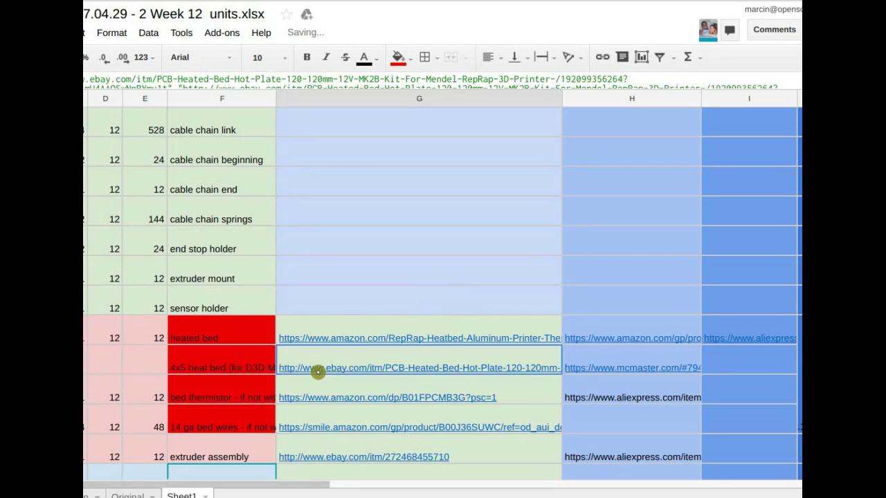
key(shift+space)
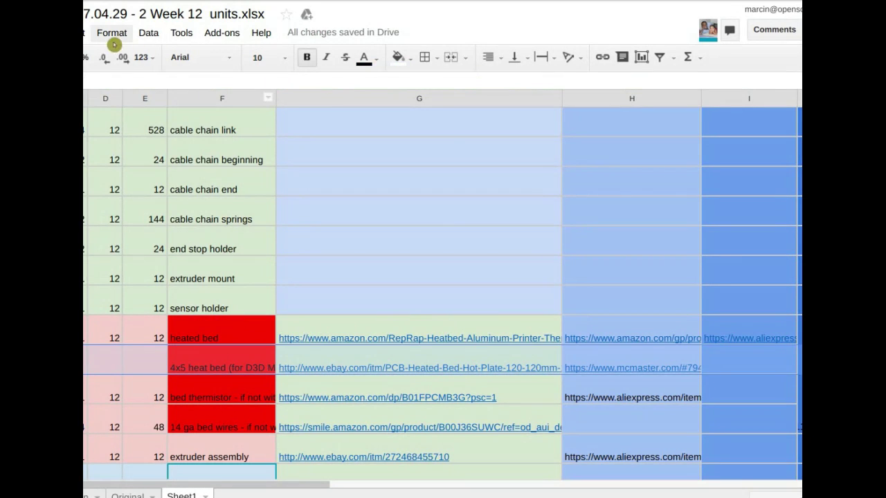
click(82, 33)
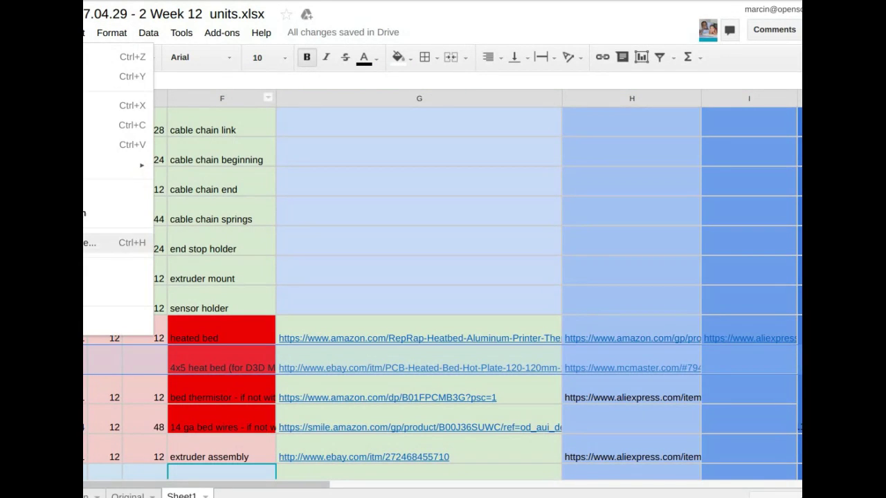
click(111, 292)
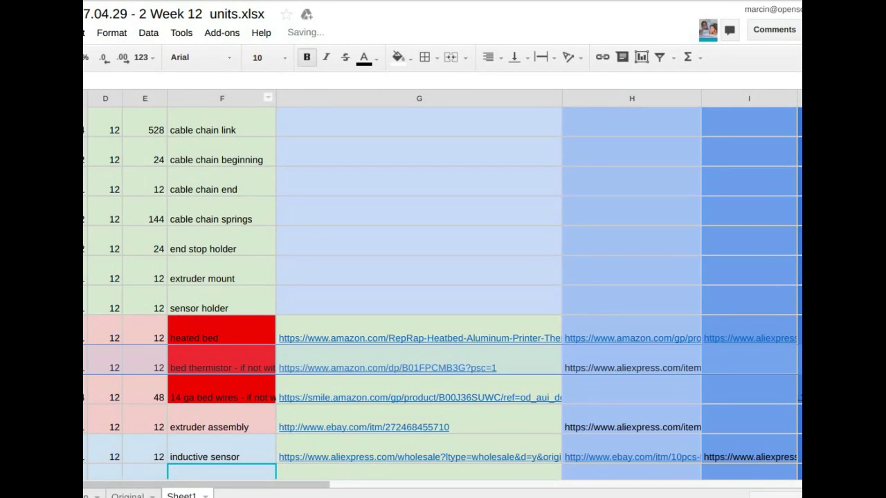
click(315, 370)
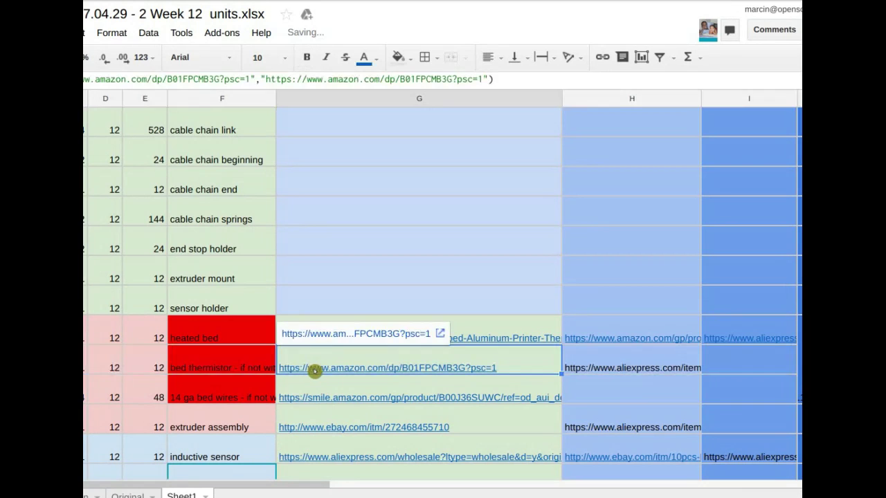
click(325, 337)
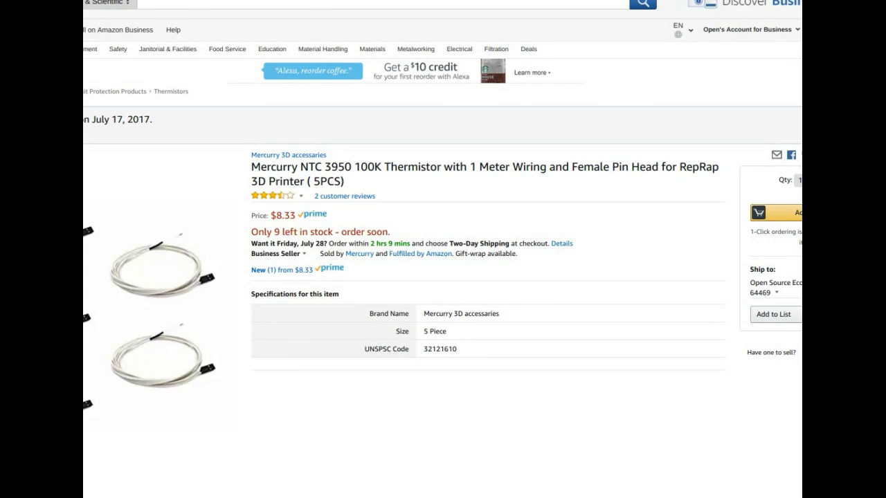
Step: Close the thermistor page, view the 14 ga bed wires Amazon listing, then open a new tab
key(ctrl+w)
click(332, 400)
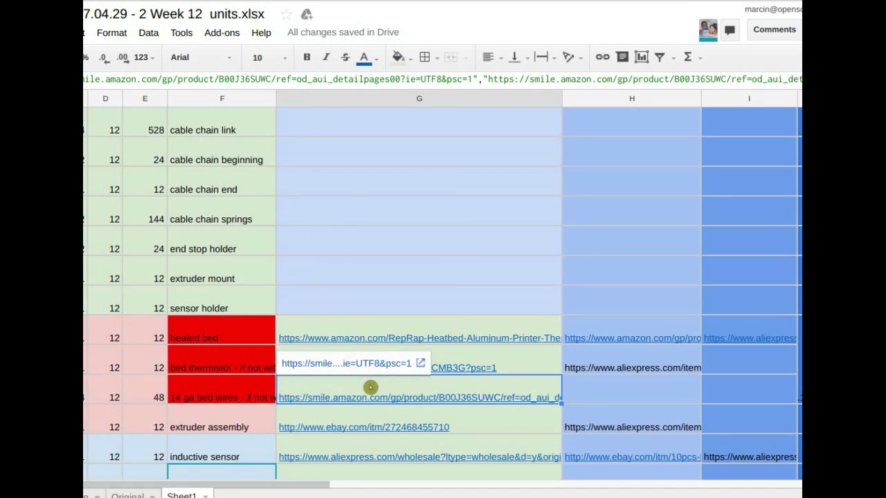
click(363, 366)
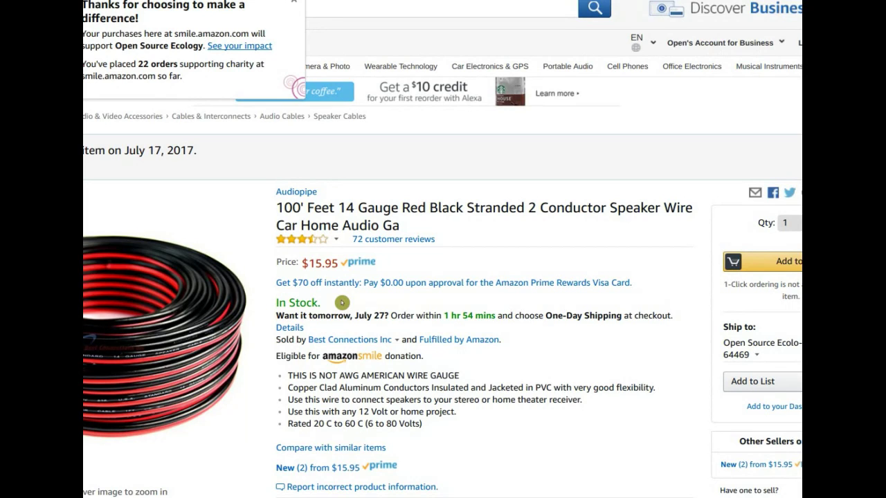
key(ctrl+t)
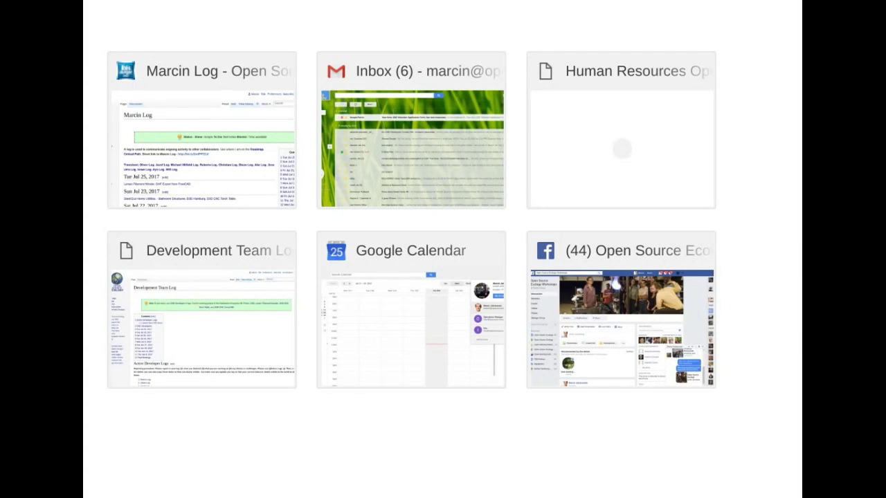
Step: Load the August 12, 2017 Parts Order page via 'aug', then return to the parts sheet
text(aug)
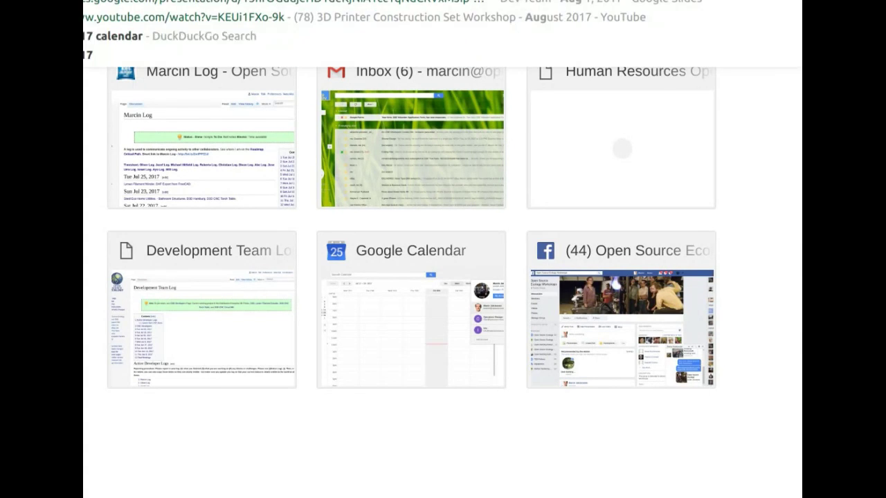
key(Return)
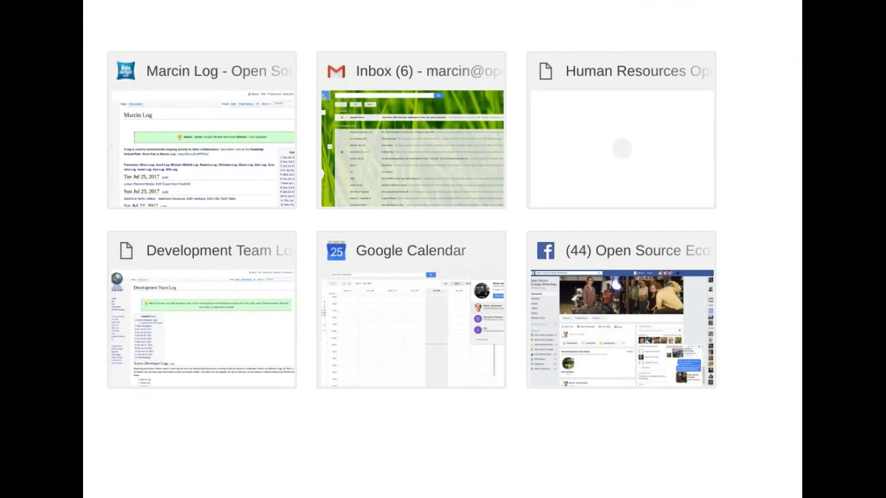
text(CEB)
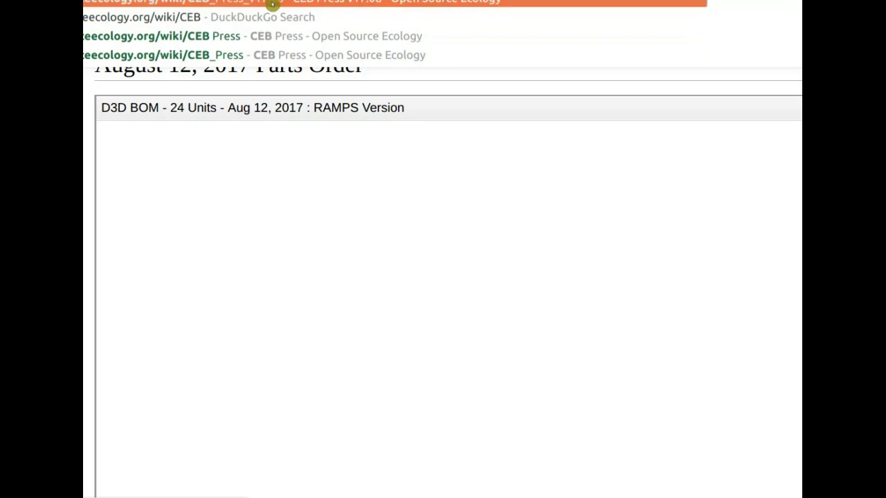
key(Escape)
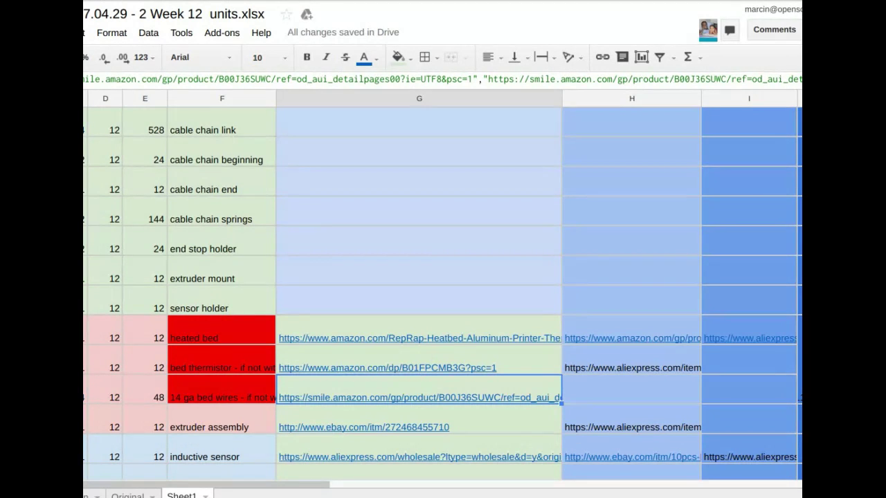
click(212, 311)
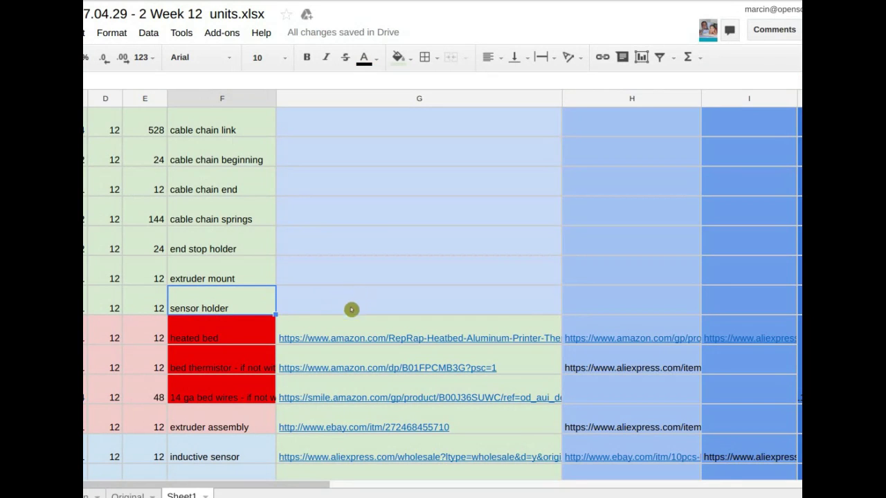
scroll(207, 363, down, 1)
scroll(208, 363, down, 2)
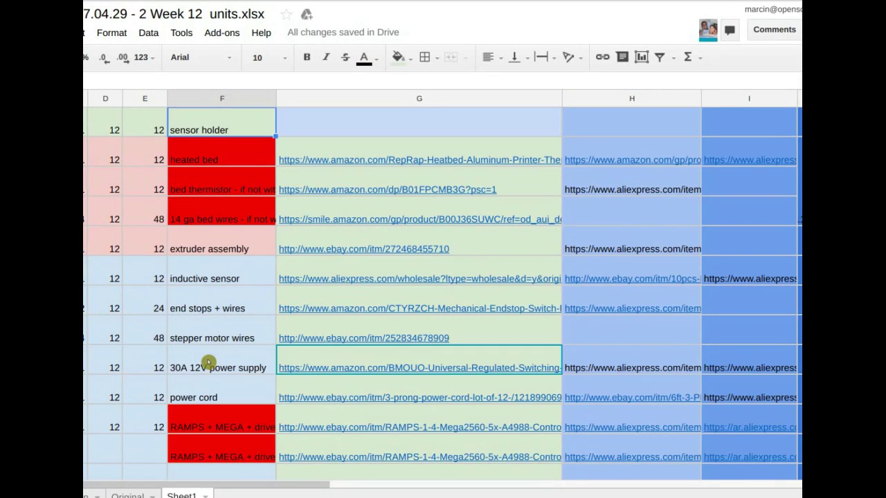
click(225, 422)
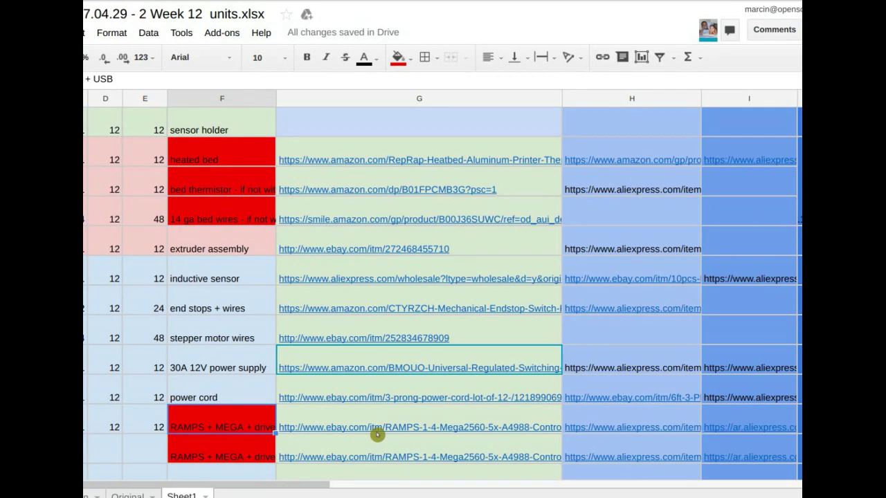
scroll(375, 422, down, 1)
click(375, 399)
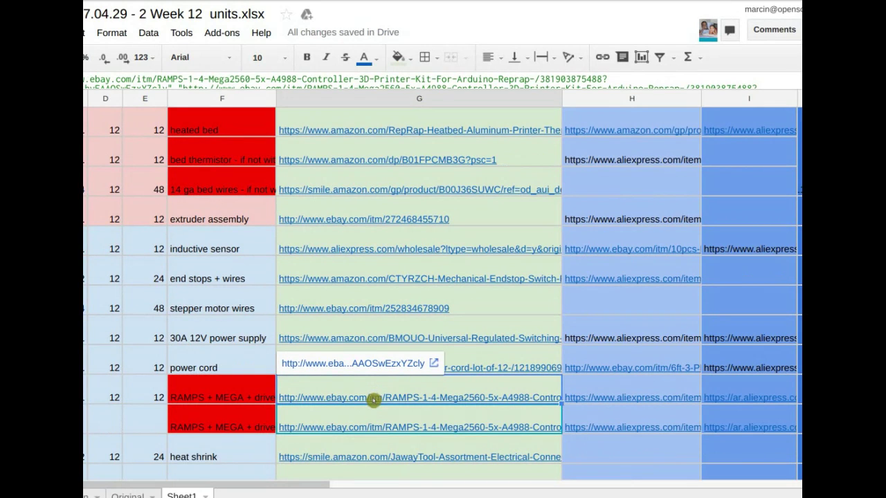
click(369, 364)
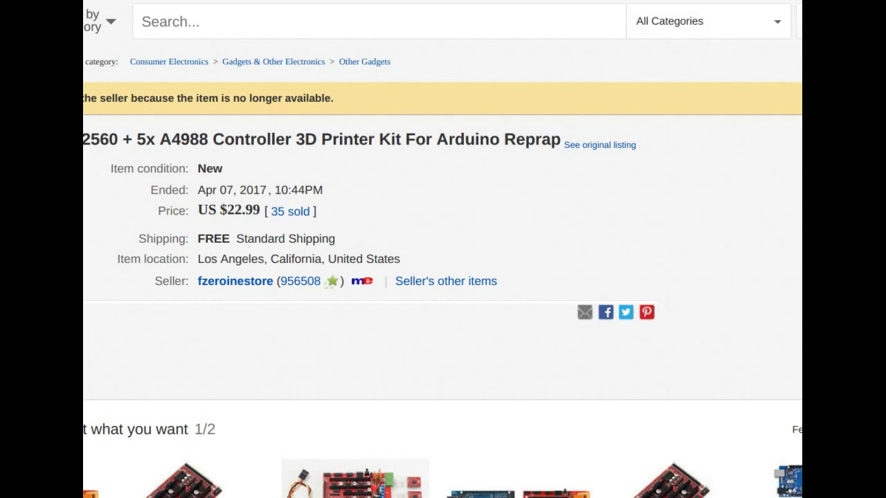
key(ctrl+Tab)
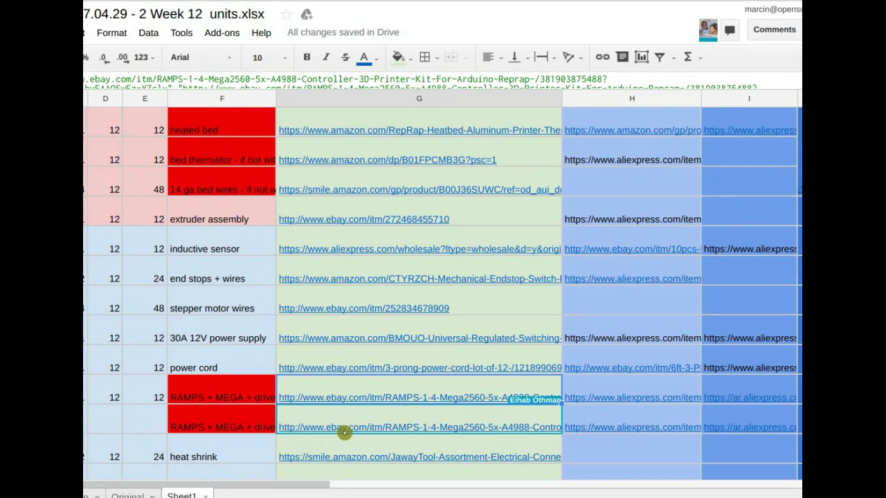
click(344, 427)
click(348, 394)
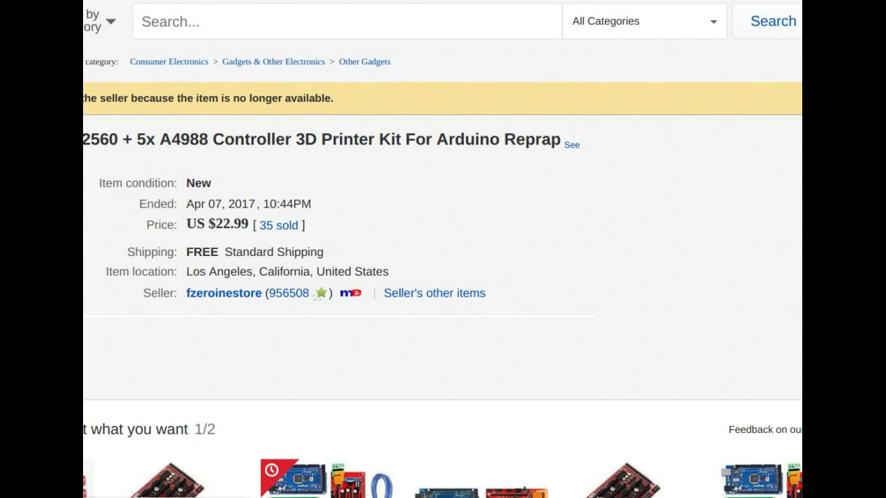
key(ctrl+w)
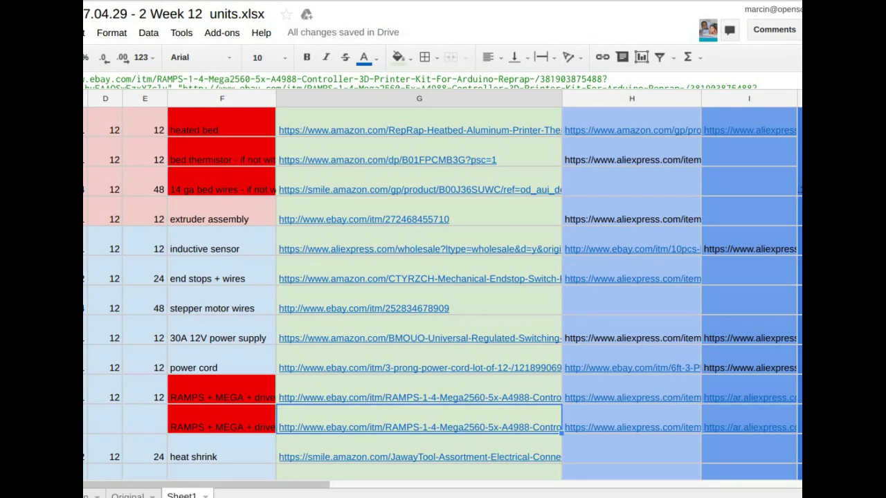
key(shift+space)
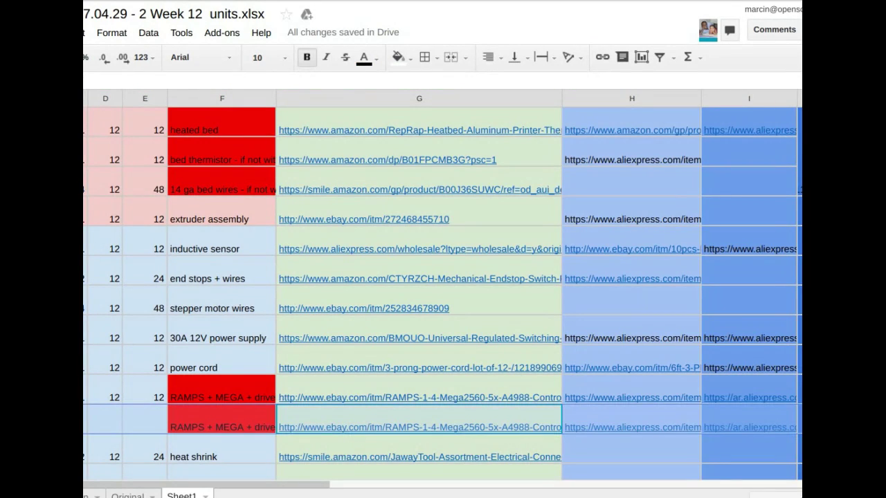
Step: Delete the duplicate RAMPS + MEGA + drive row and open the remaining RAMPS eBay link
key(Down)
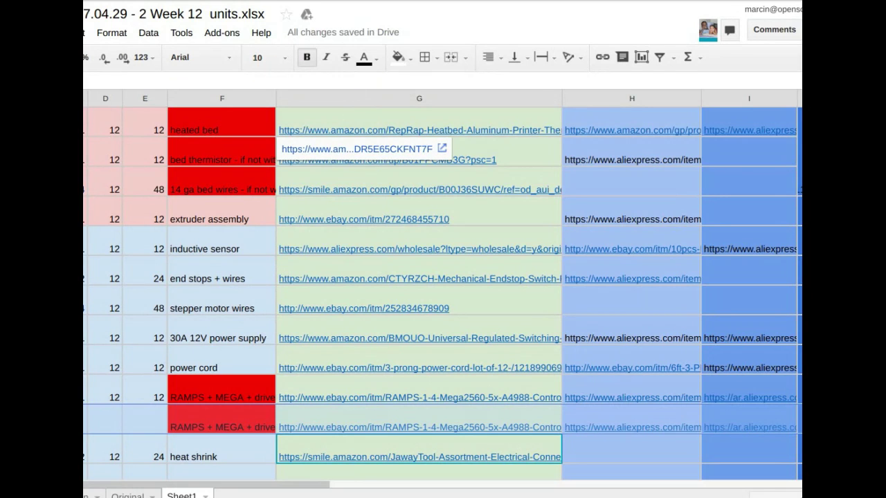
click(76, 32)
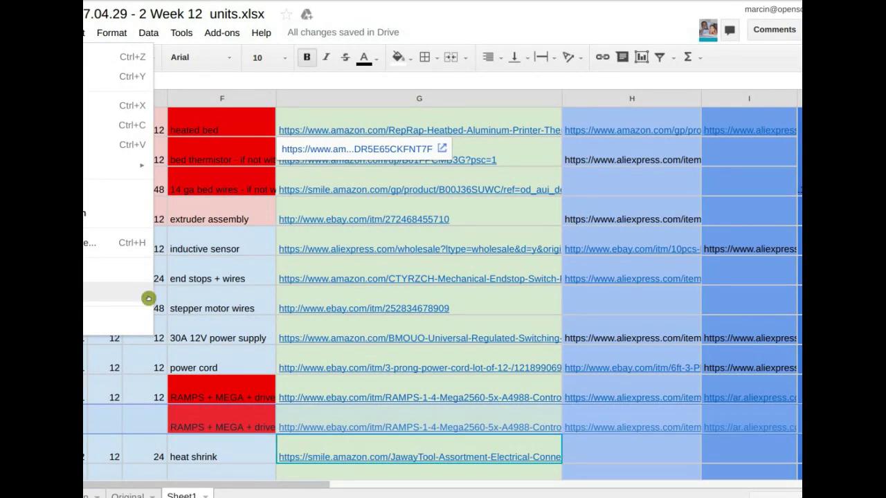
click(148, 299)
click(319, 397)
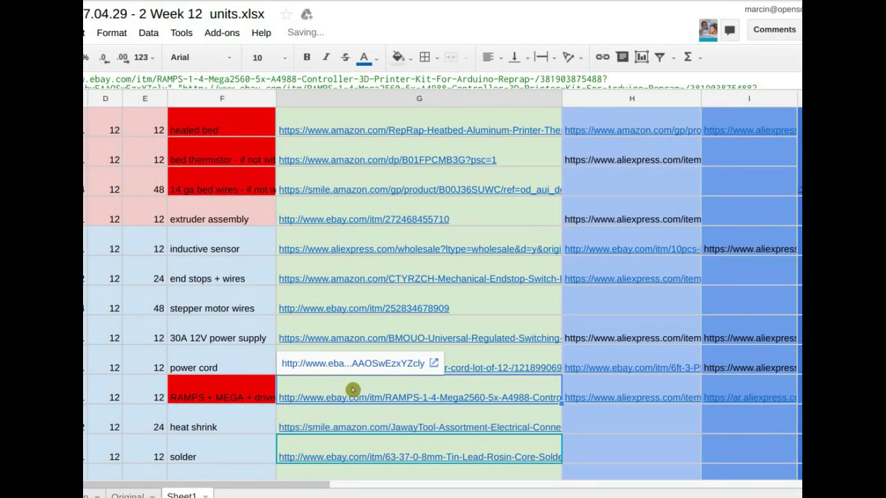
click(352, 364)
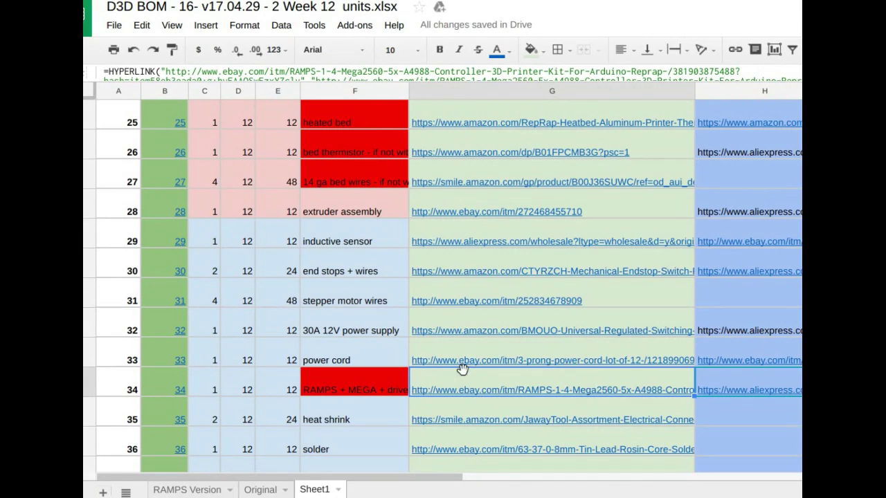
Step: Open the ended RAMPS 1.4 + Mega2560 eBay listing from cell G34's link preview
scroll(287, 432, down, 1)
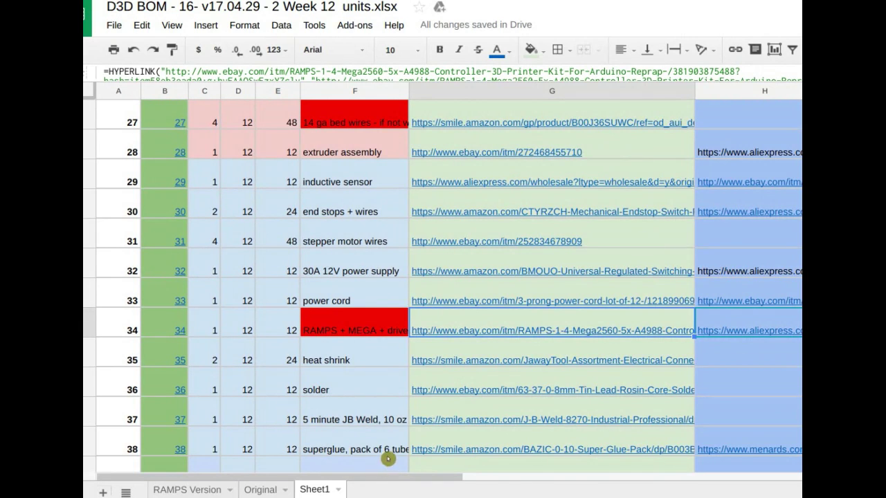
click(527, 329)
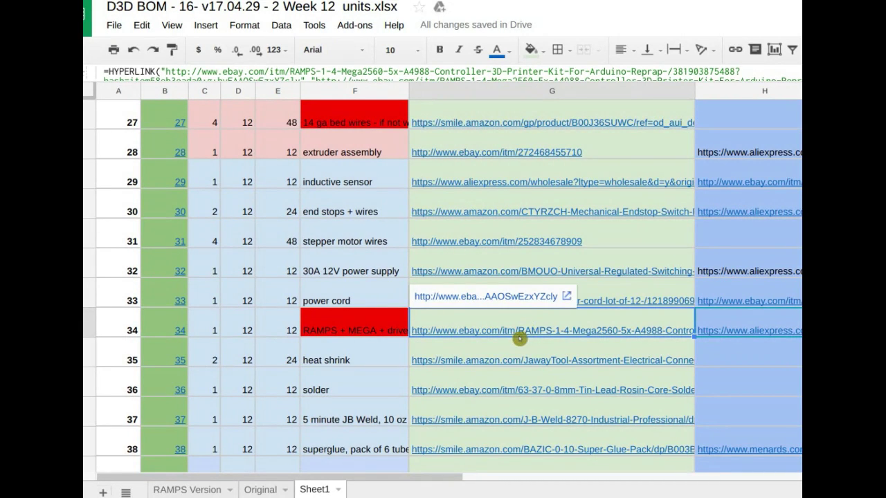
click(509, 299)
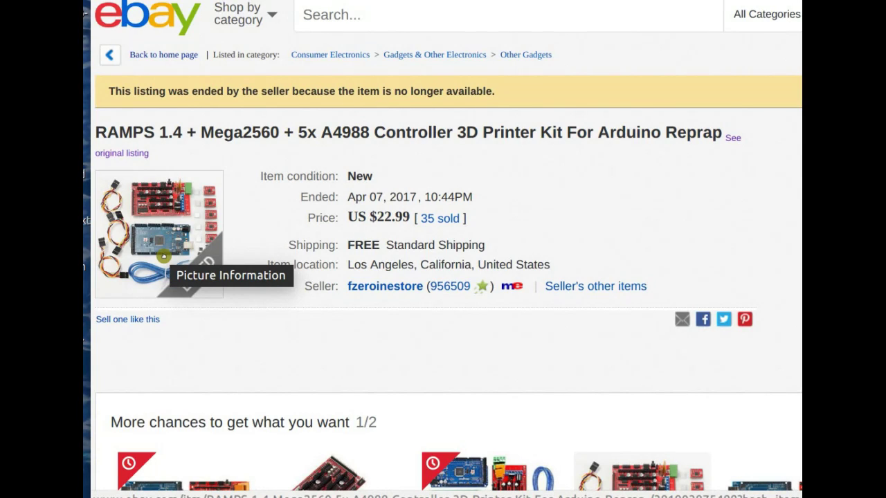
Step: Browse the eBay alternative RAMPS 1.4 + Mega2560 kit offers priced $8.46 to $24.88
scroll(231, 298, down, 4)
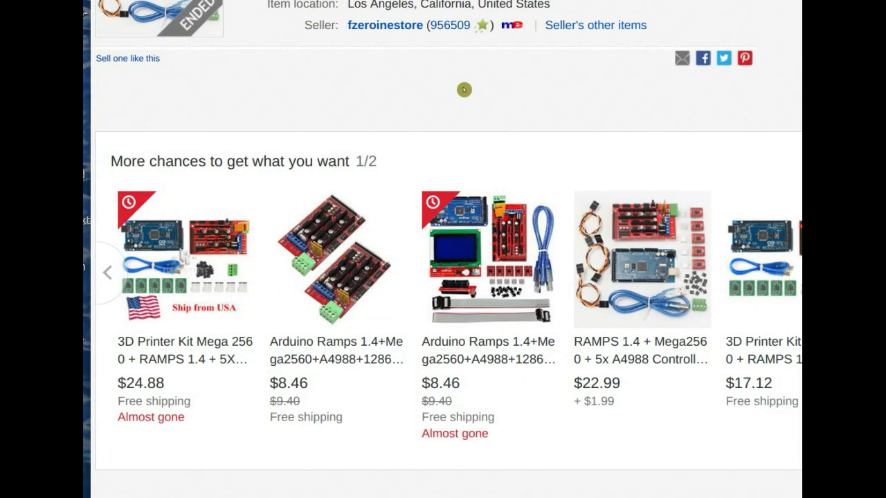
scroll(467, 115, up, 1)
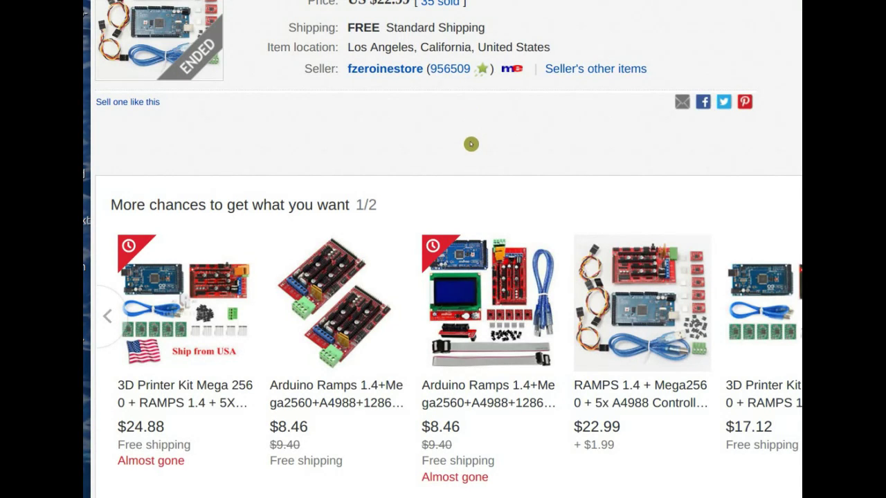
scroll(477, 150, up, 1)
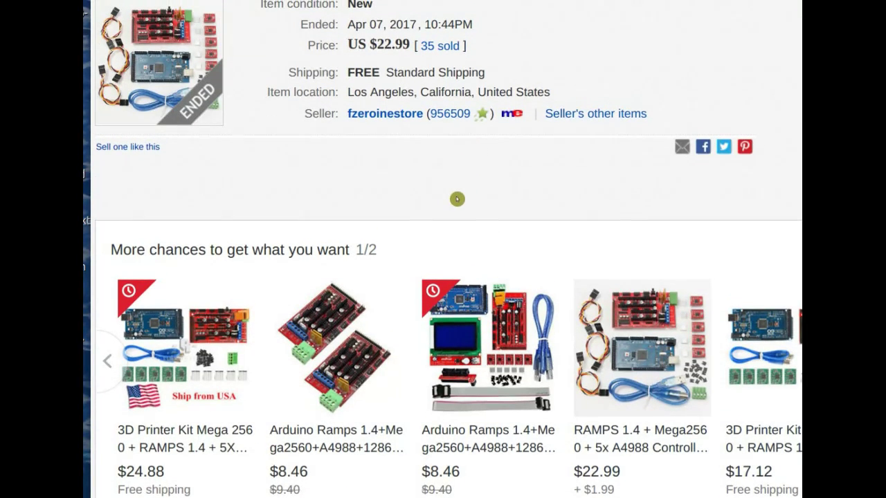
scroll(457, 198, up, 1)
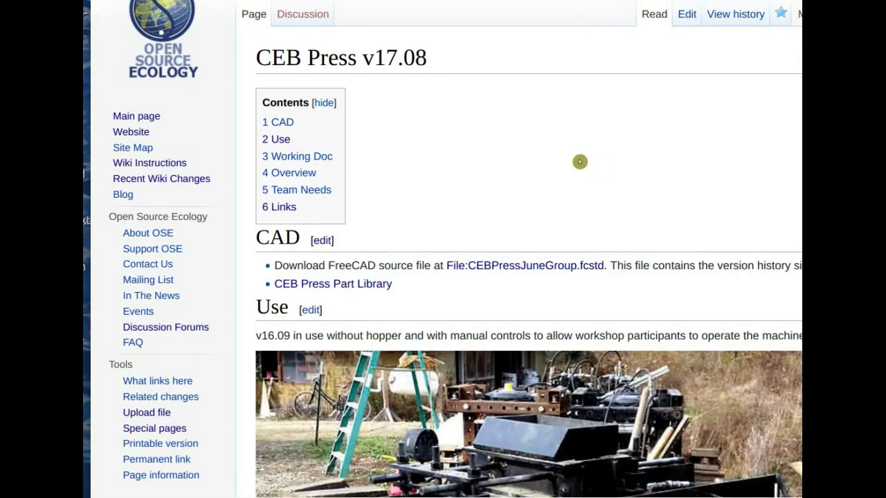
Step: Read the CEB Press v17.08 page through Overview and Team Needs down to Links
scroll(579, 162, down, 12)
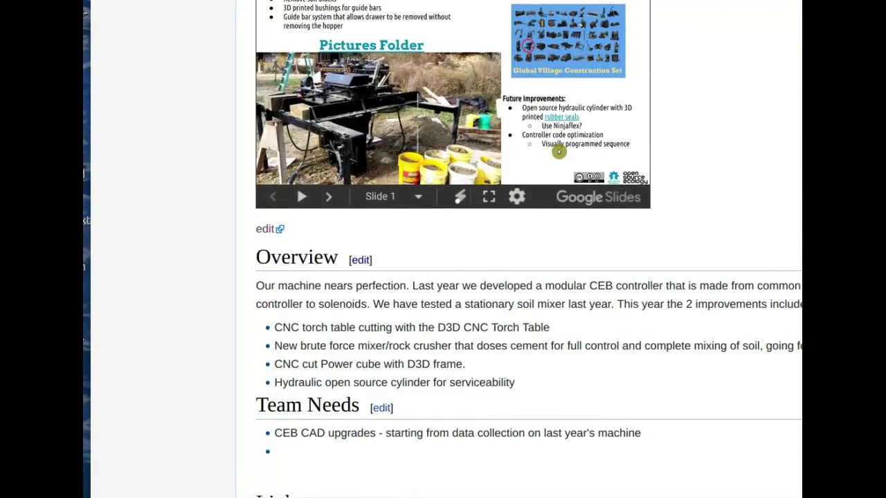
scroll(558, 152, down, 3)
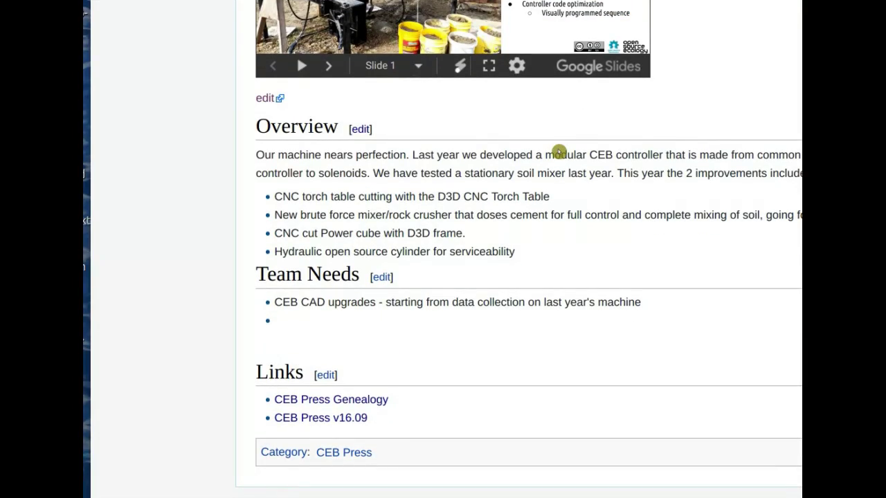
scroll(559, 152, up, 18)
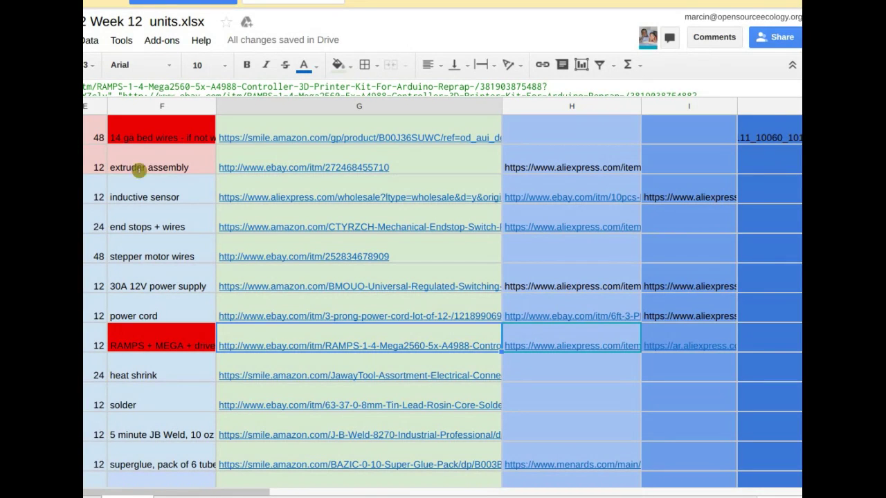
Step: Follow the RAMPS row's AliExpress supplier link to the US $3.00 RAMPS 1.4 board listing
scroll(99, 433, down, 1)
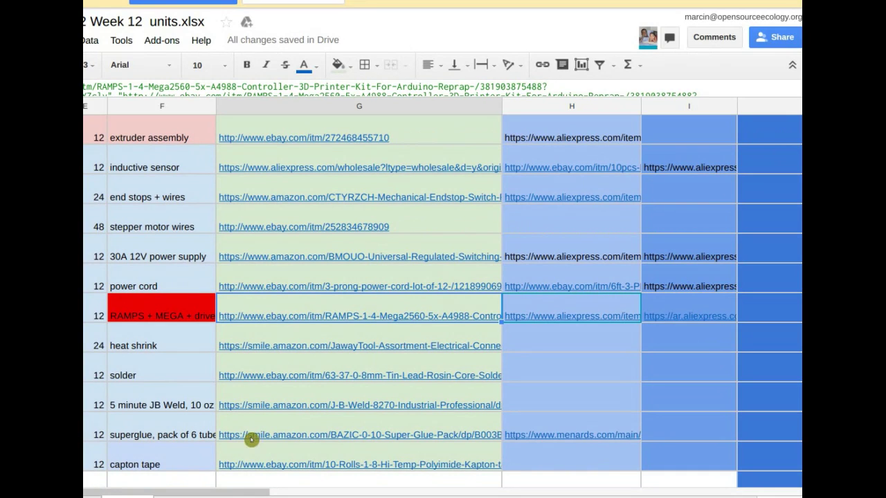
mouse_move(280, 320)
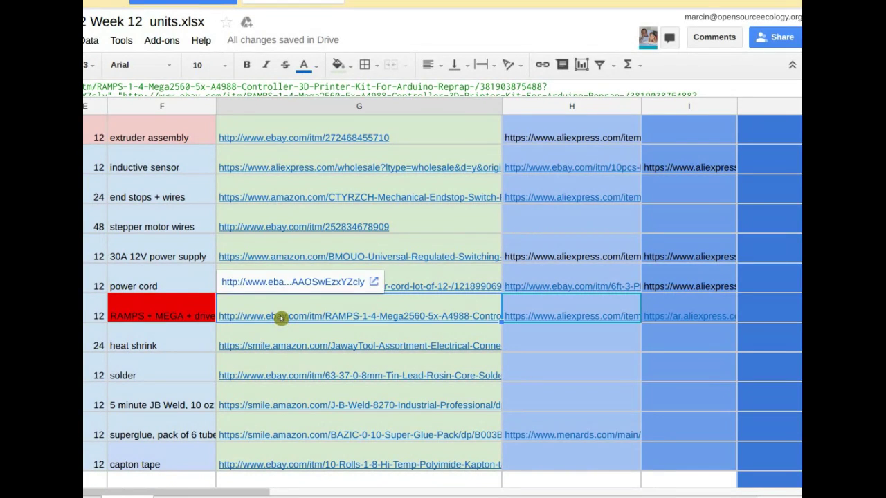
mouse_move(267, 433)
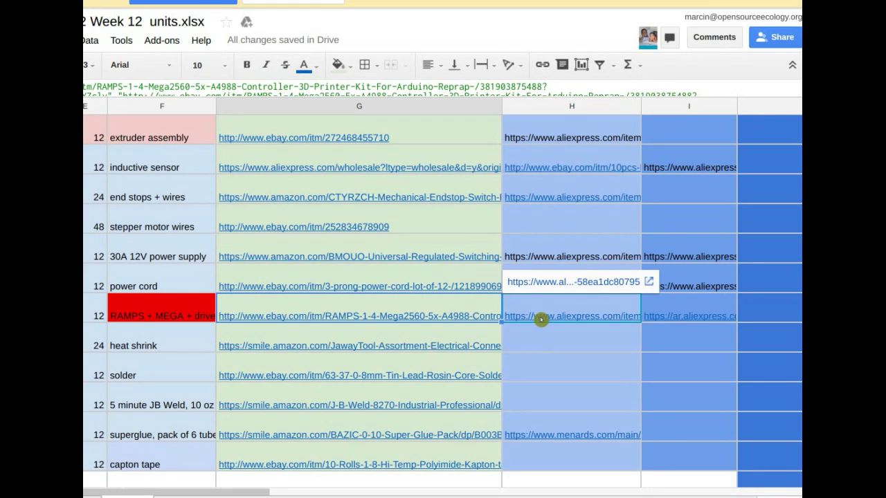
click(541, 319)
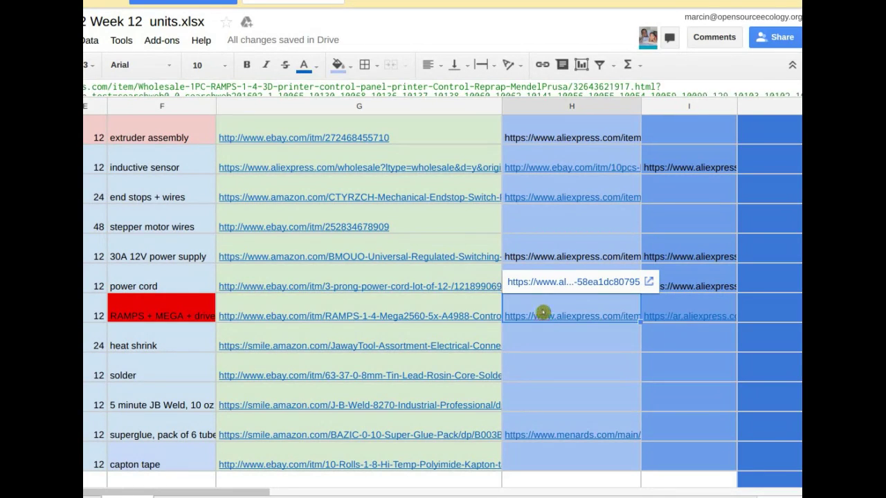
click(543, 282)
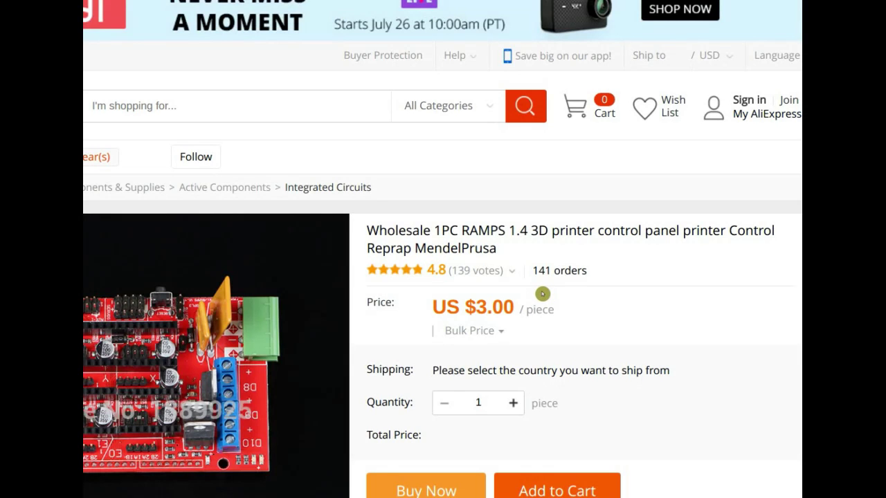
Step: Check the listing's US $2.86 shipping and US $5.86 total, then return to units.xlsx
scroll(366, 202, down, 2)
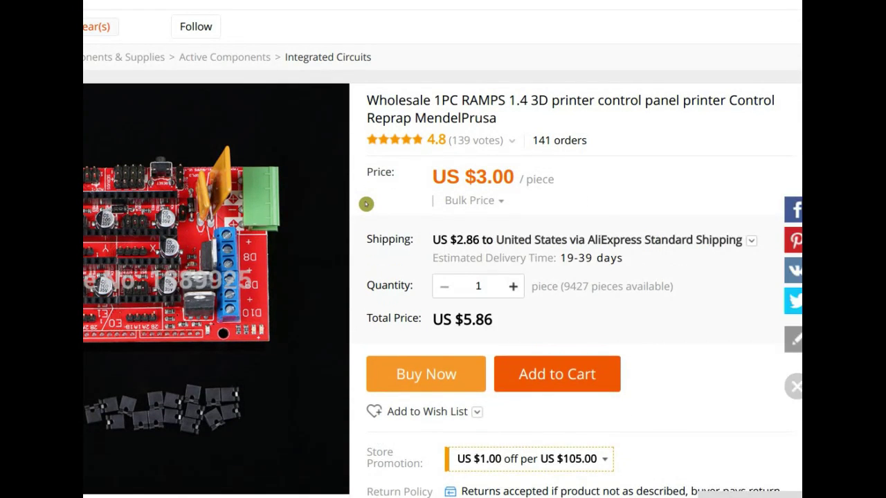
scroll(366, 204, up, 1)
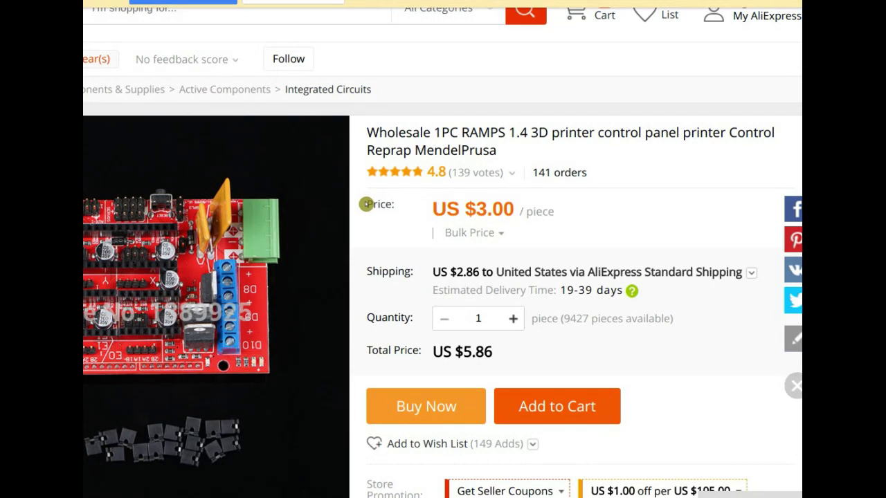
key(ctrl+Tab)
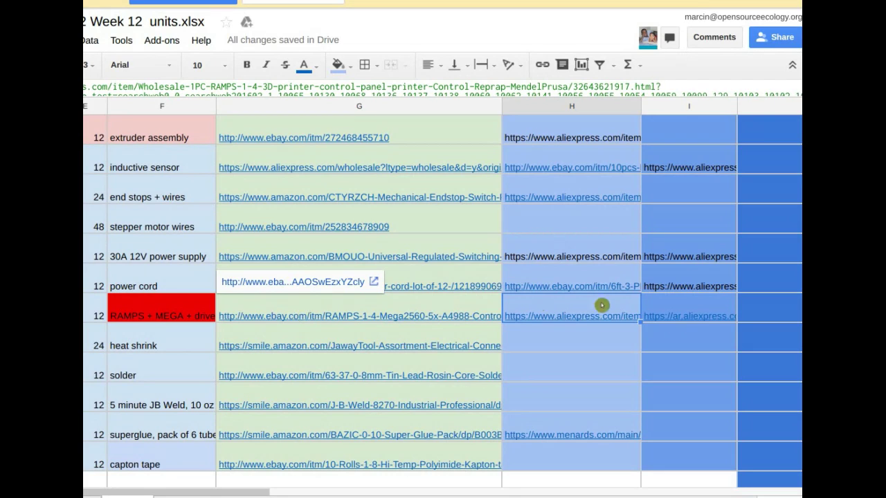
Step: Inspect the RAMPS row's alternate AliExpress link in column I and start a new browser tab
click(648, 317)
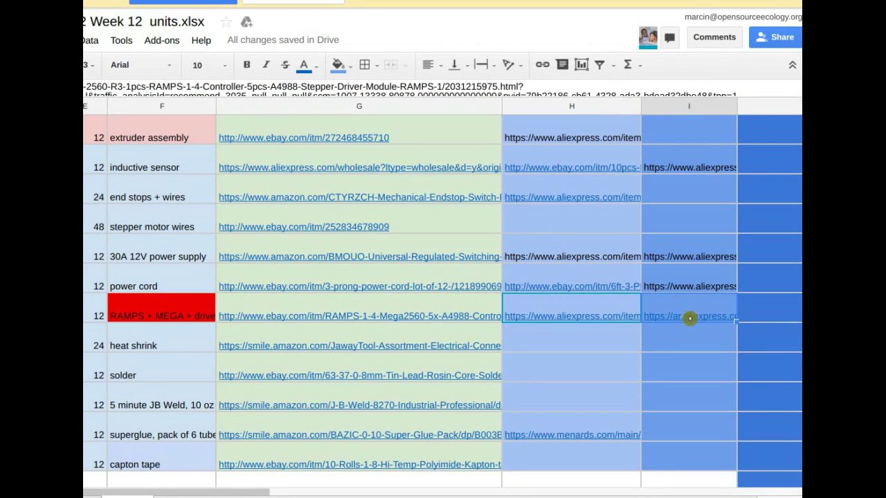
mouse_move(336, 315)
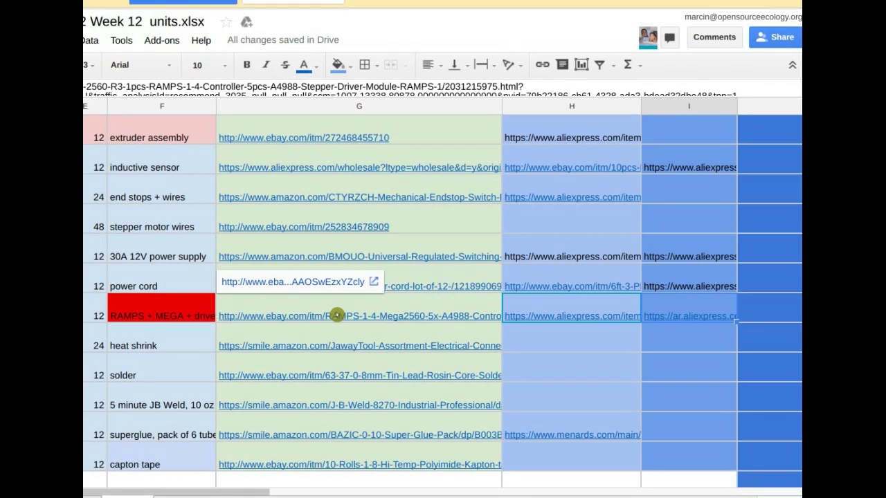
key(Right)
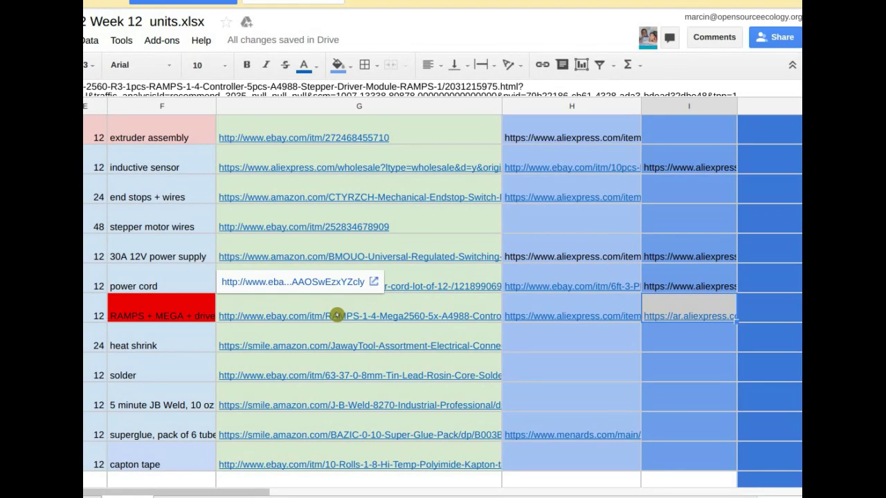
key(ctrl+t)
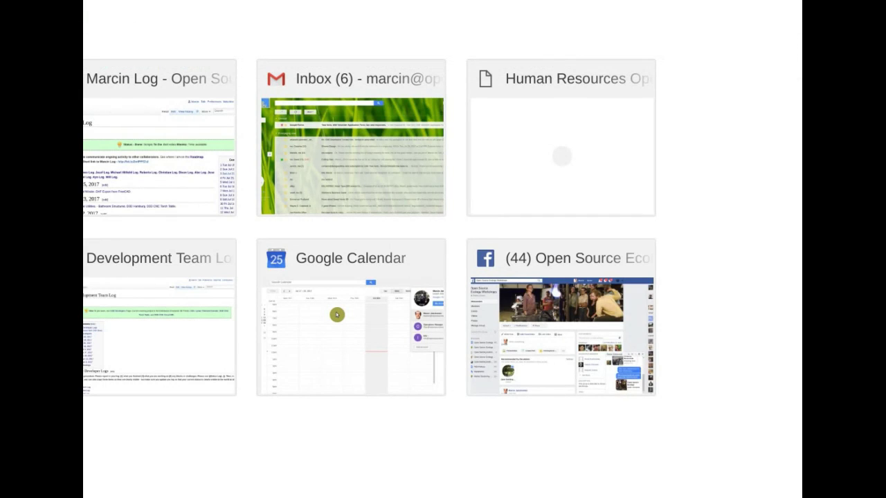
Step: Glance at the SchmalzHaus Easy Driver Examples result, then show DuckDuckGo image results instead
click(337, 315)
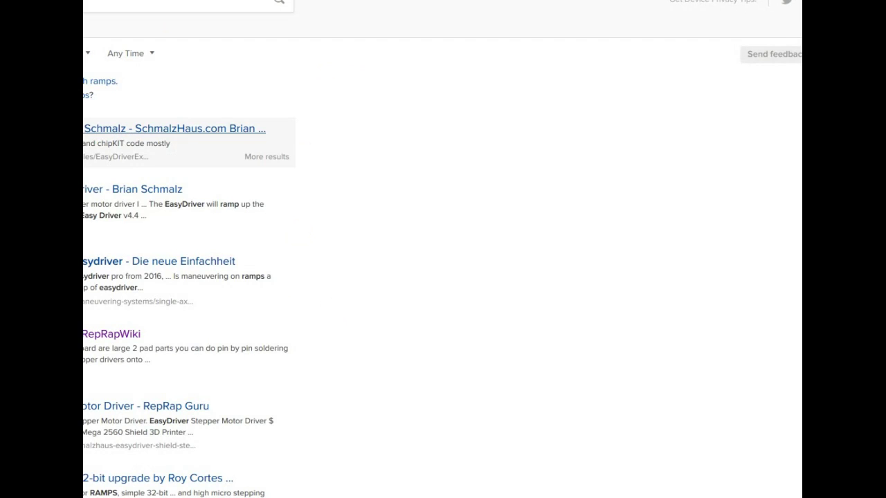
click(172, 129)
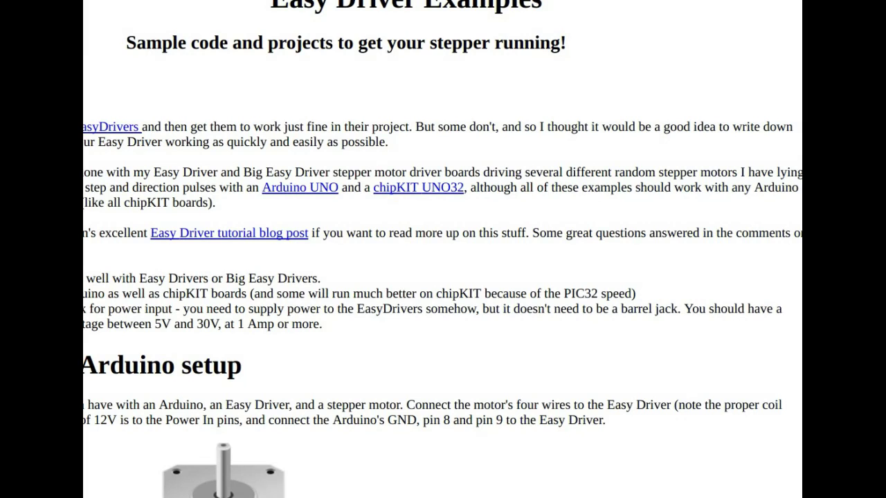
scroll(211, 395, down, 3)
scroll(211, 395, down, 1)
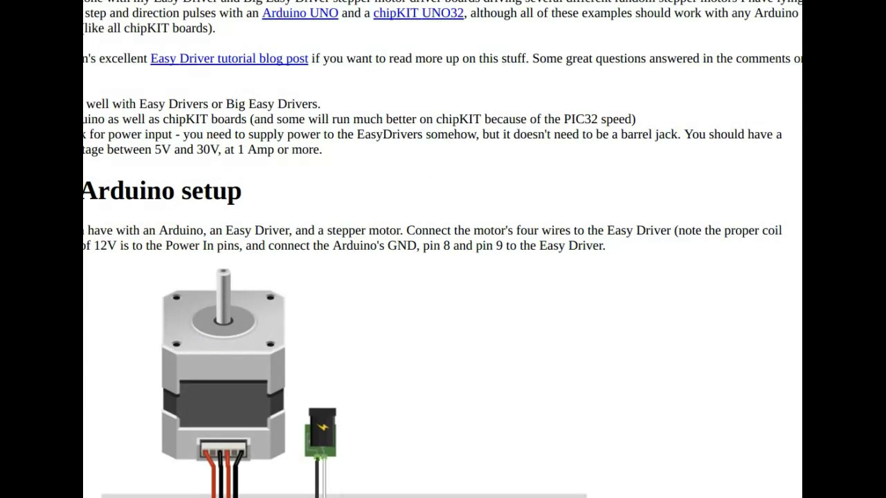
key(alt+Left)
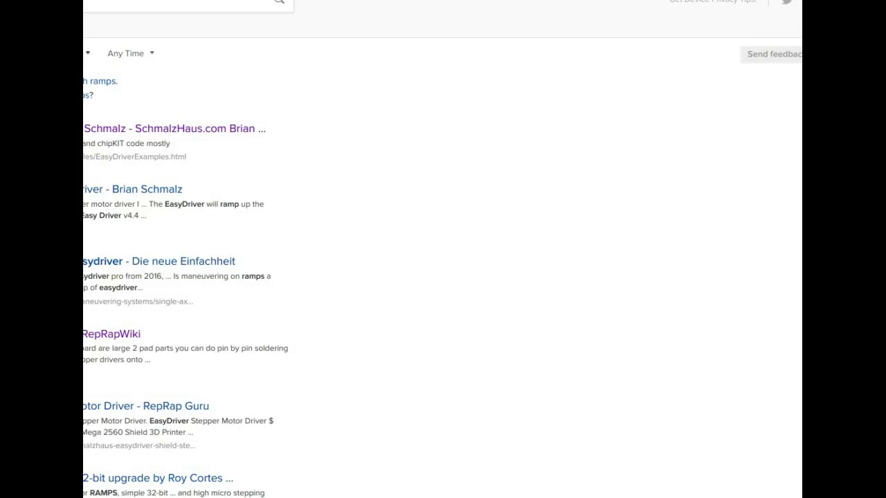
key(i)
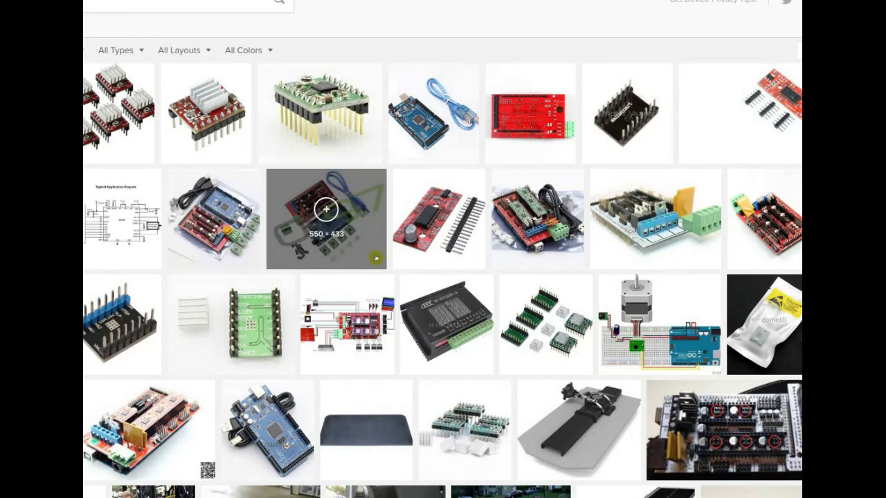
Step: Look over the A4988, Mega and RAMPS image results and put the cursor in the query
scroll(361, 357, down, 1)
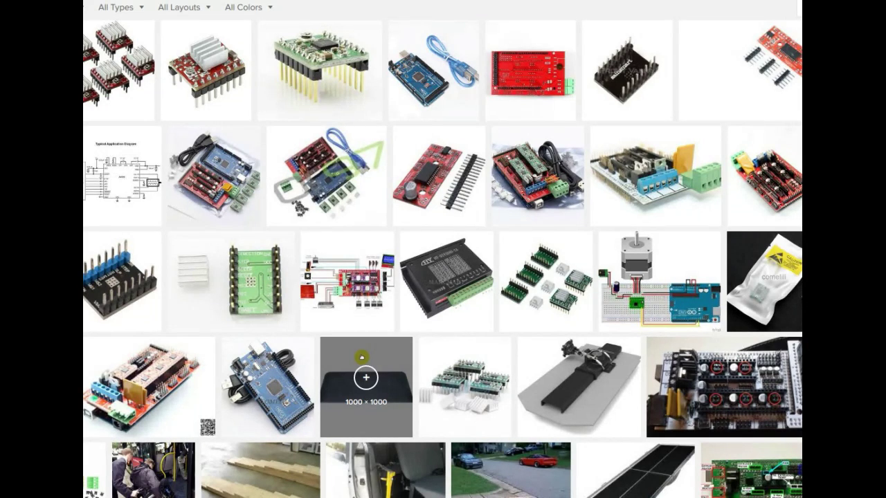
scroll(346, 277, up, 1)
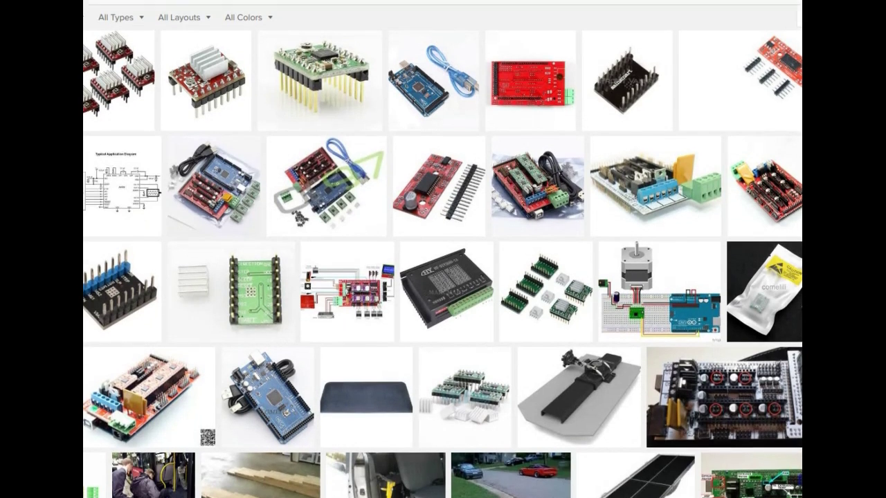
click(121, 7)
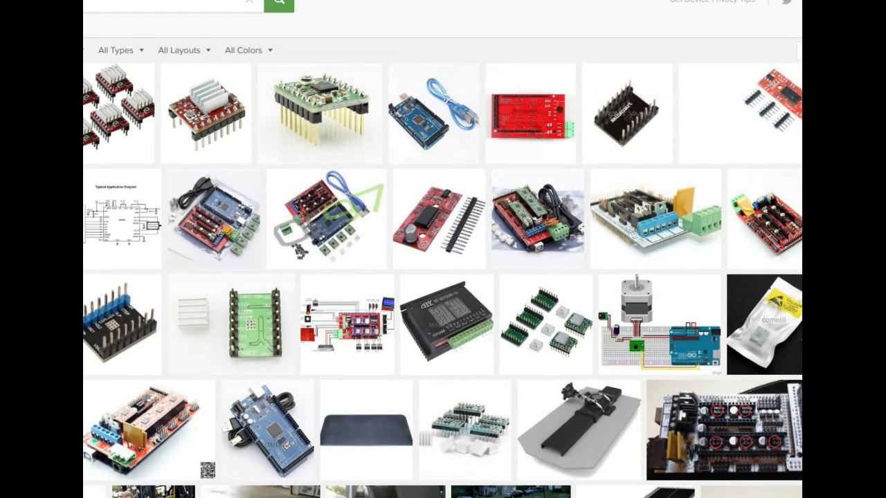
click(123, 10)
Step: Run the revised EasyDriver board image search, browse the results, and return to units.xlsx
key(Return)
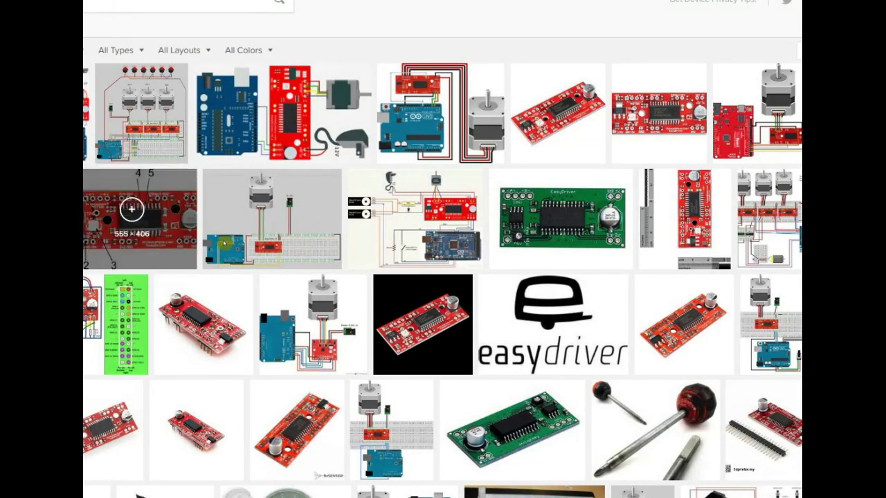
scroll(298, 236, down, 2)
scroll(297, 236, down, 3)
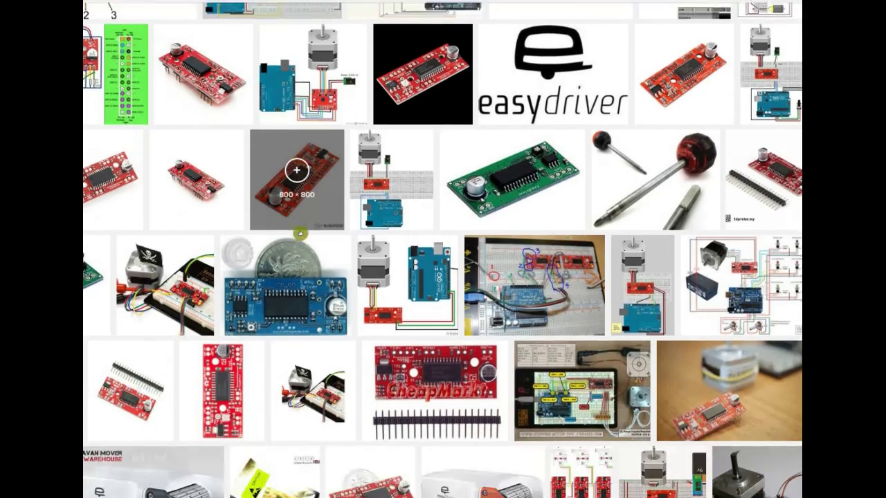
scroll(302, 235, down, 4)
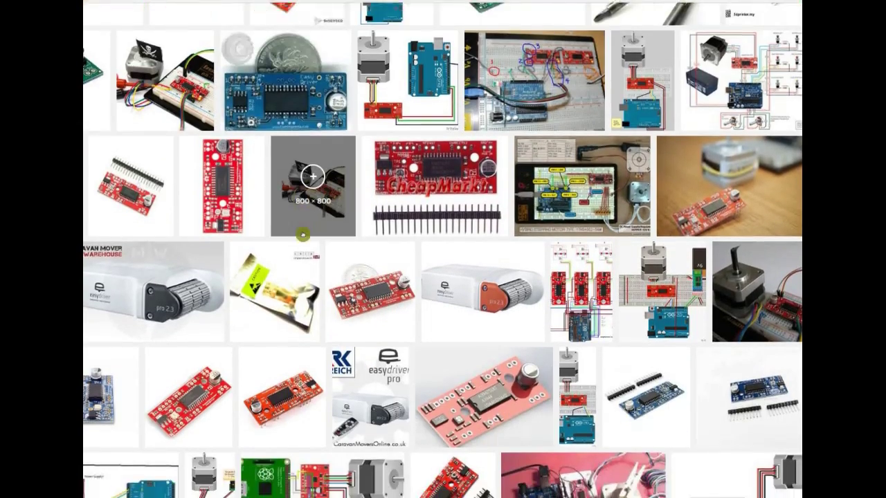
scroll(303, 235, down, 3)
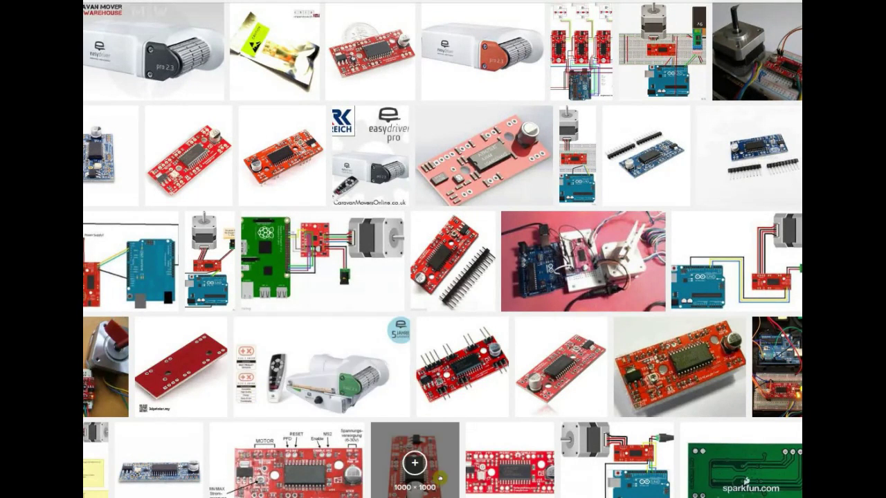
scroll(390, 381, down, 10)
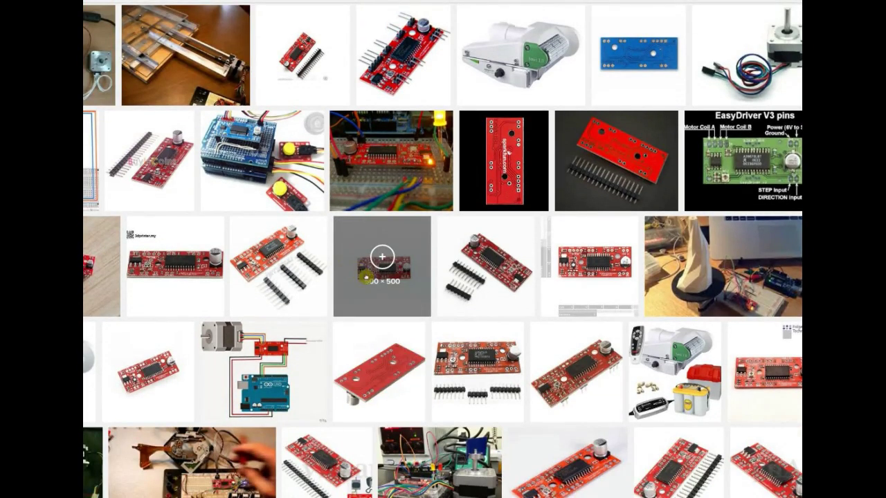
scroll(372, 289, down, 1)
scroll(372, 290, down, 5)
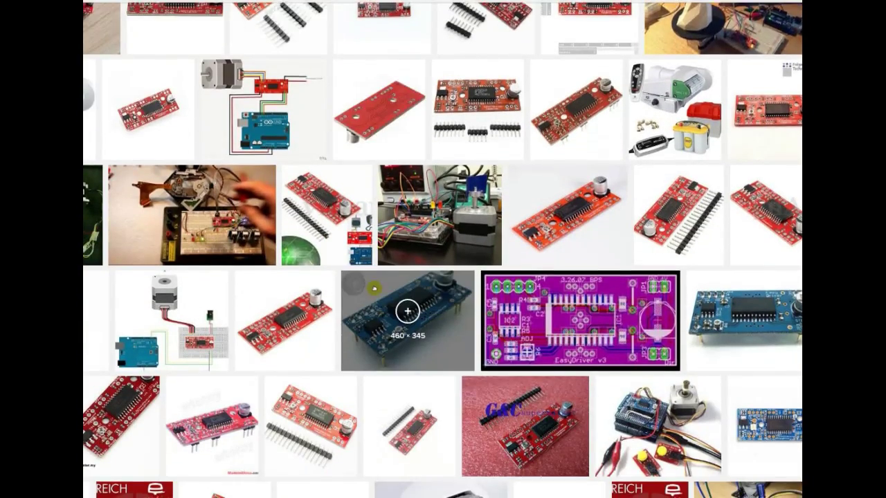
scroll(373, 289, down, 2)
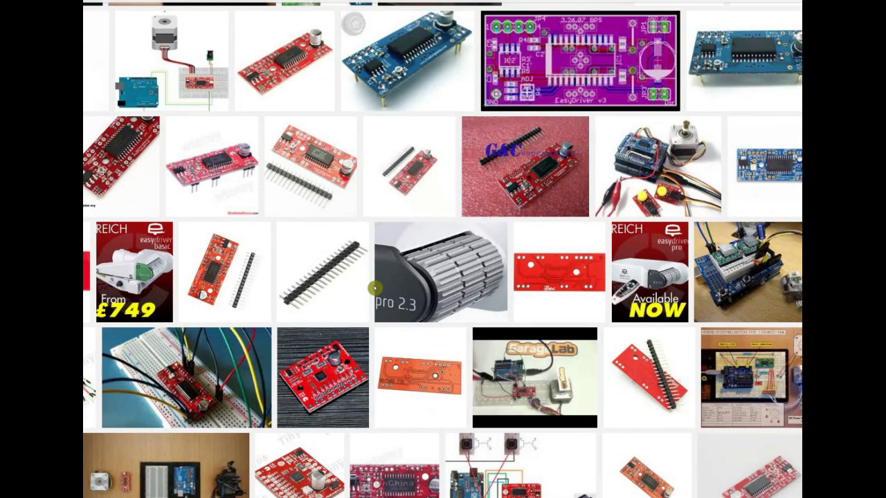
scroll(374, 288, down, 1)
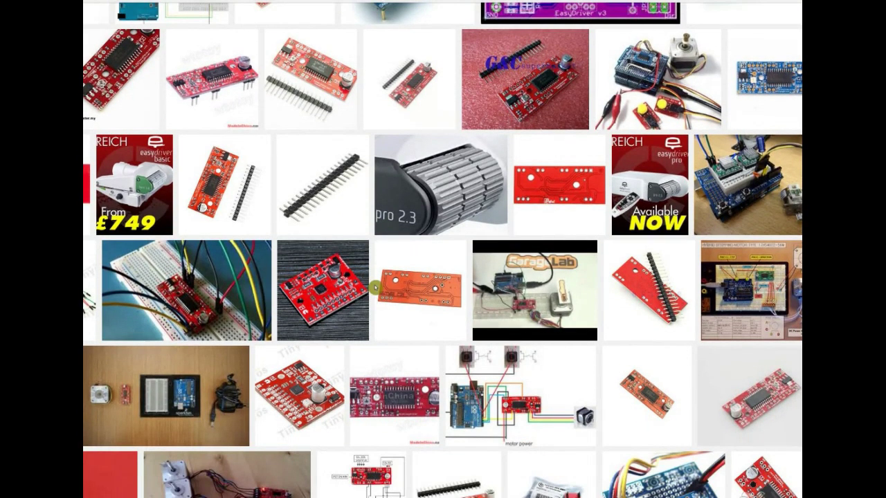
key(ctrl+Tab)
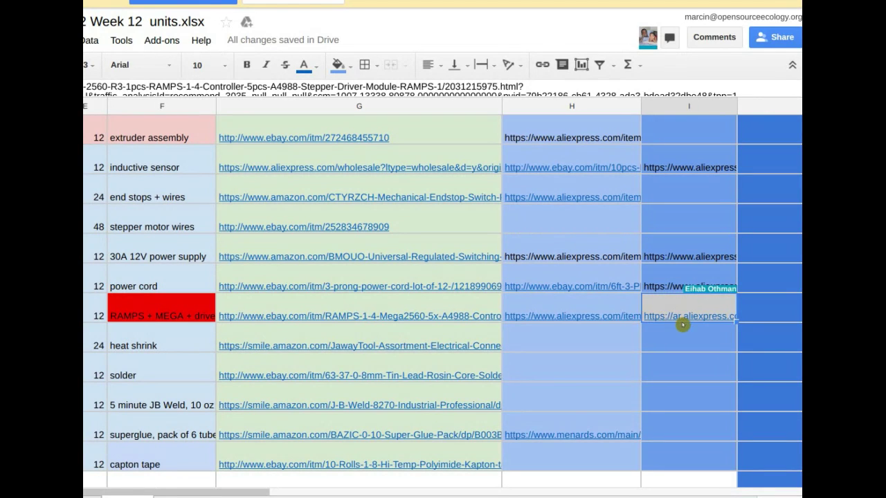
Step: Open the column I AliExpress link, the US $22.72 RAMPS 1.4 + Mega 2560 kit listing
double_click(681, 320)
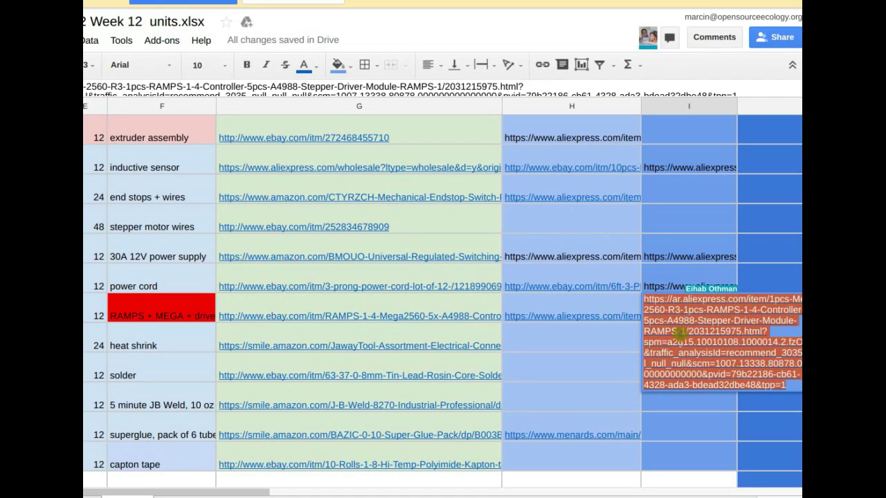
key(Escape)
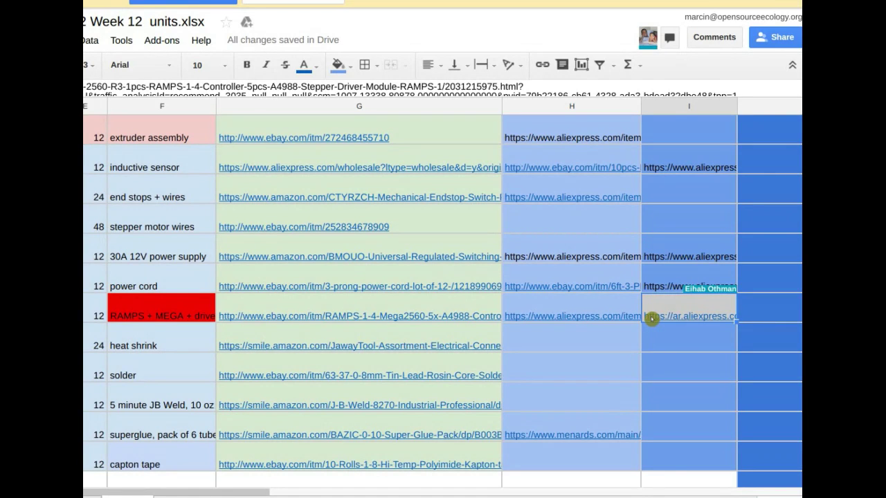
key(ctrl+t)
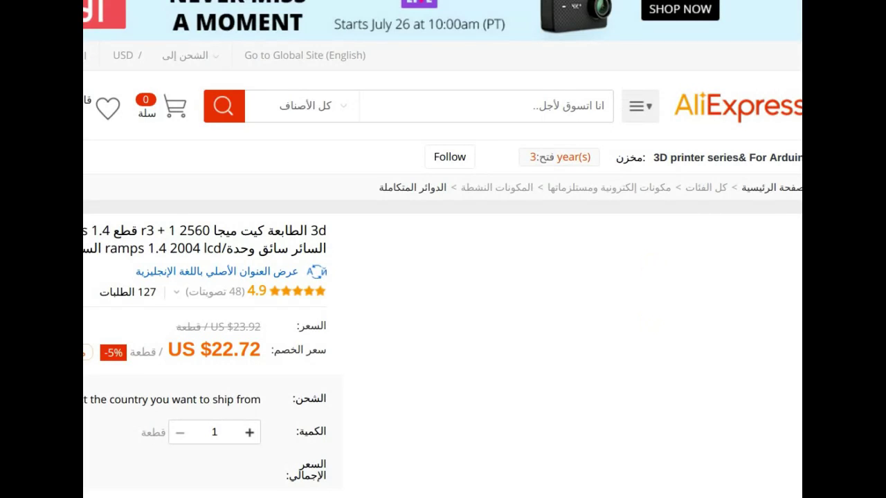
Step: Look over the US $22.72 RAMPS 1.4 kit listing, then return to the units.xlsx sheet
scroll(596, 265, down, 2)
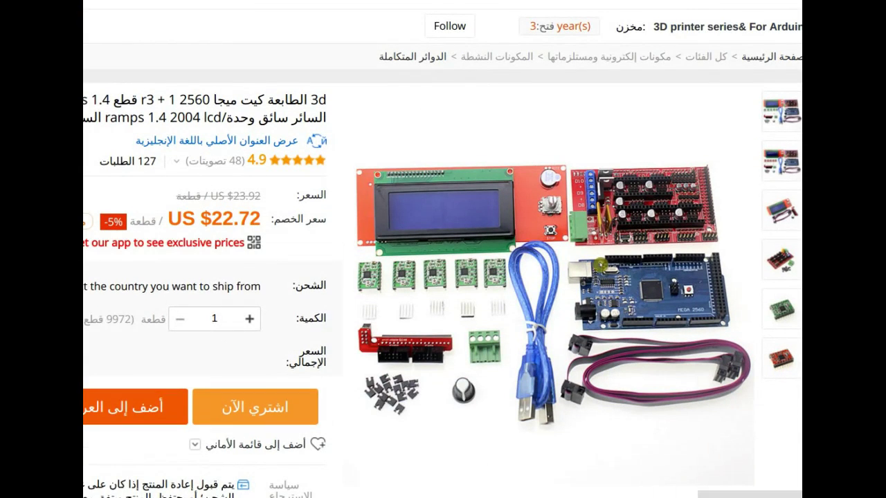
scroll(605, 249, up, 1)
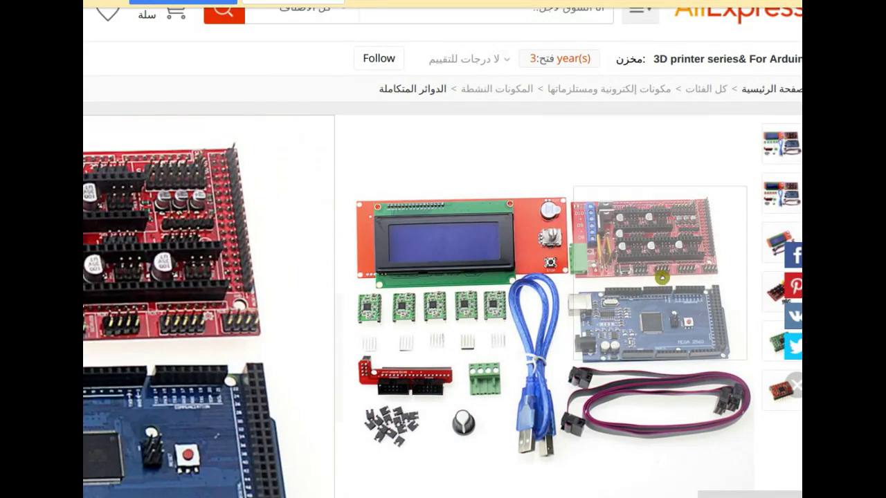
key(ctrl+Tab)
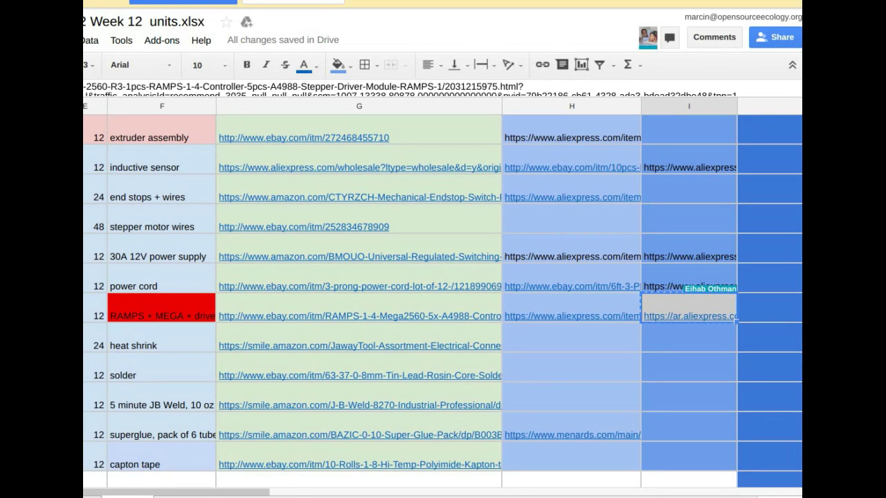
Step: Select the RAMPS + MEGA entry in column F of the parts sheet
click(161, 308)
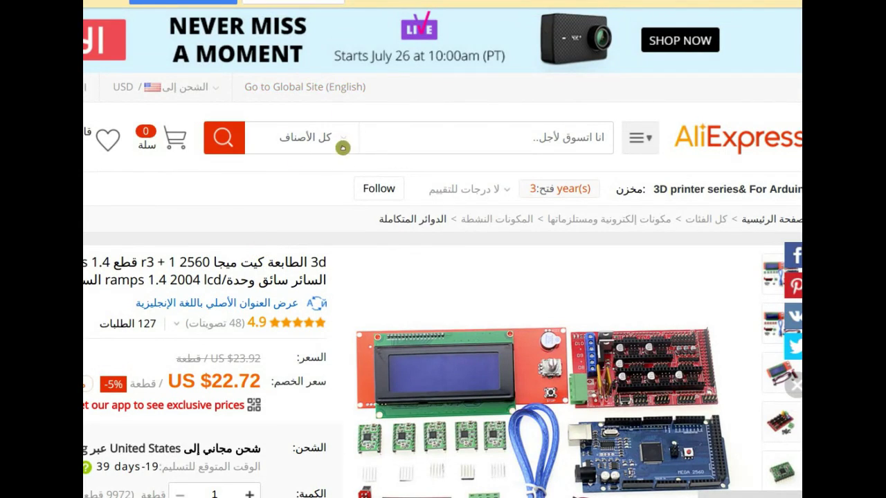
Step: Search AliExpress for 'ceramic', correcting the mistyped 'ceramix'
click(381, 140)
text(cer)
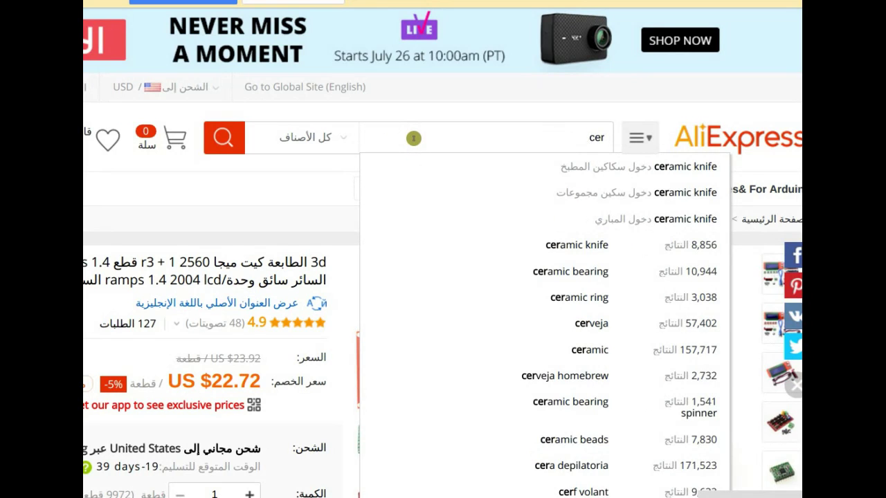
text(amix)
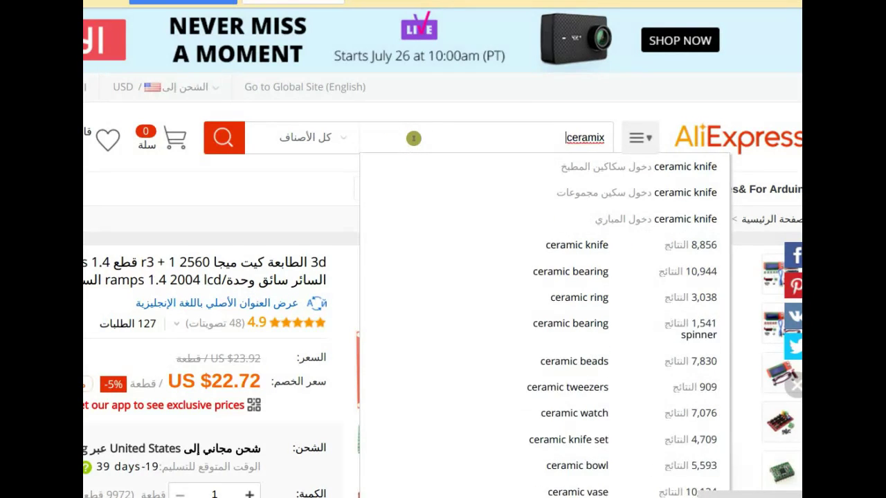
key(BackSpace)
text(ctive sensor)
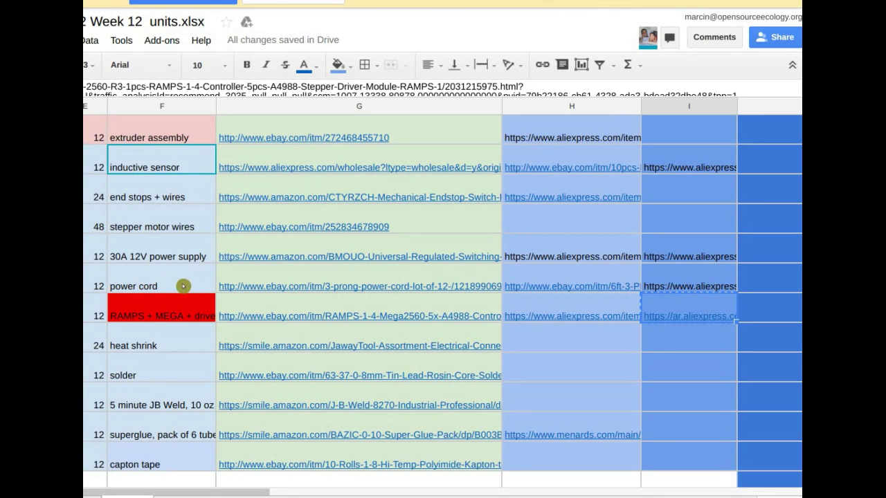
Step: Scroll the units.xlsx parts list to the ceramic screwdriver row with its Amazon link
scroll(183, 285, down, 1)
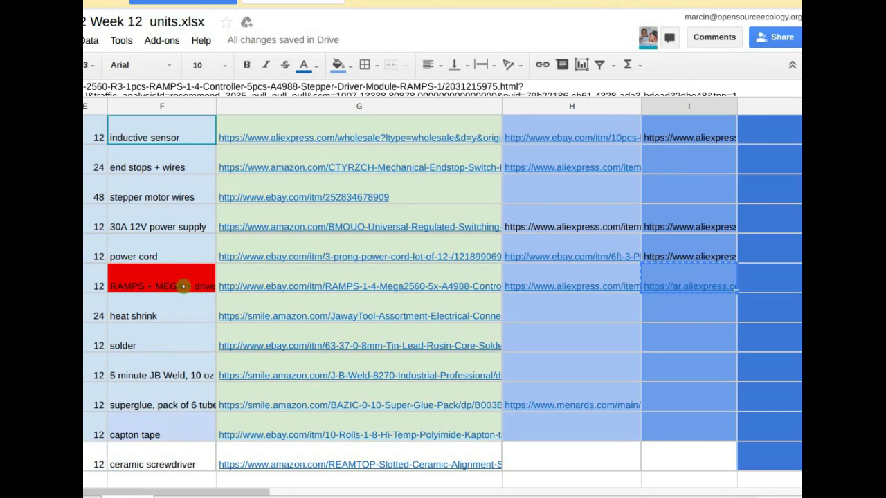
scroll(183, 285, down, 1)
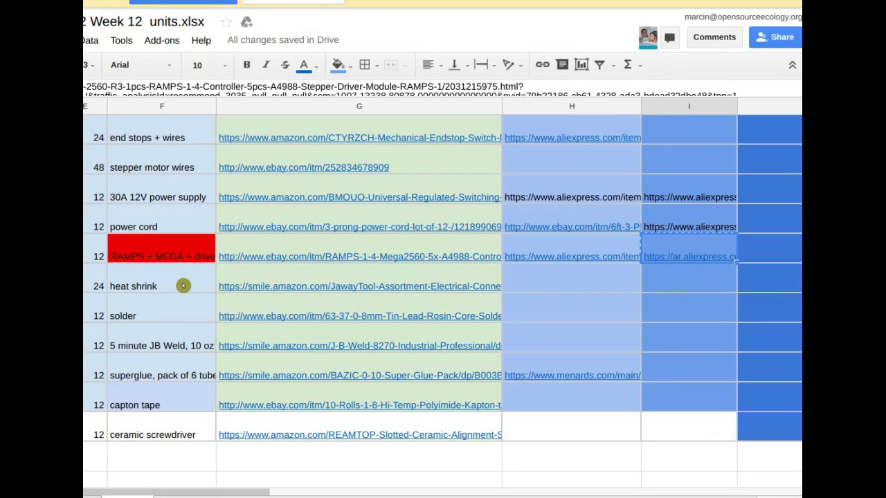
scroll(183, 285, up, 4)
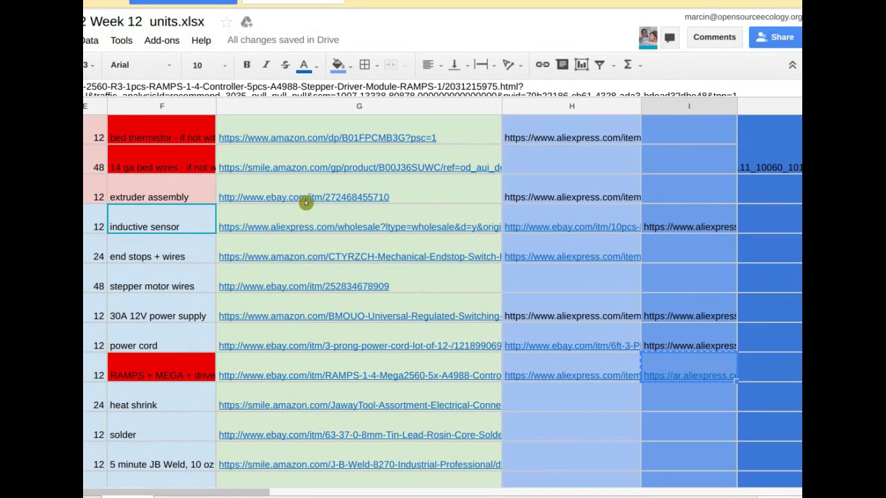
Step: Open the extruder assembly's eBay link and select the MK8 Extruder product title
click(308, 201)
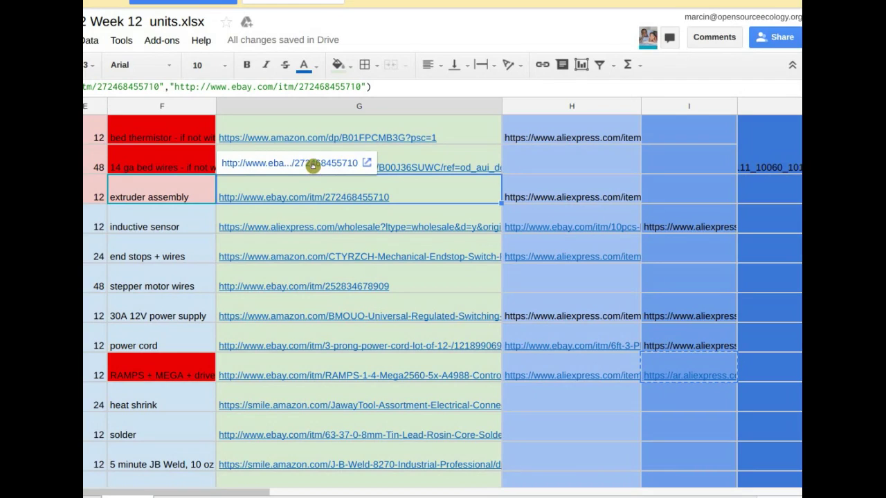
click(313, 166)
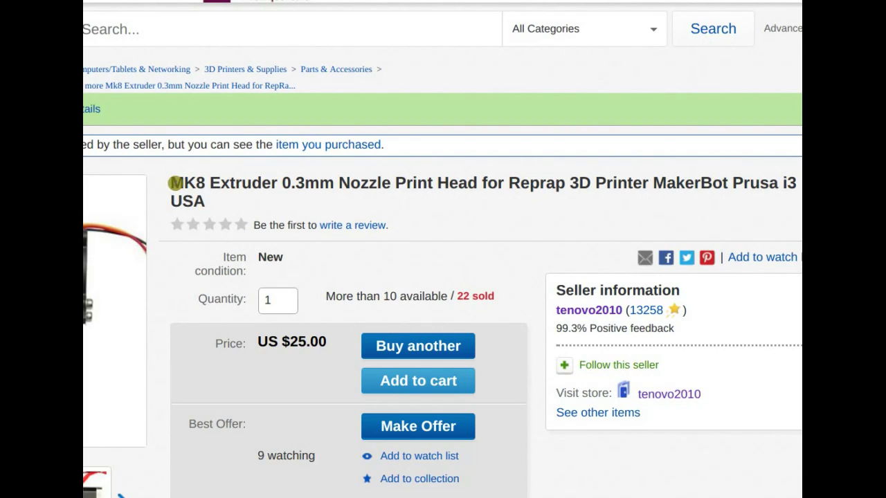
drag(172, 184, 211, 197)
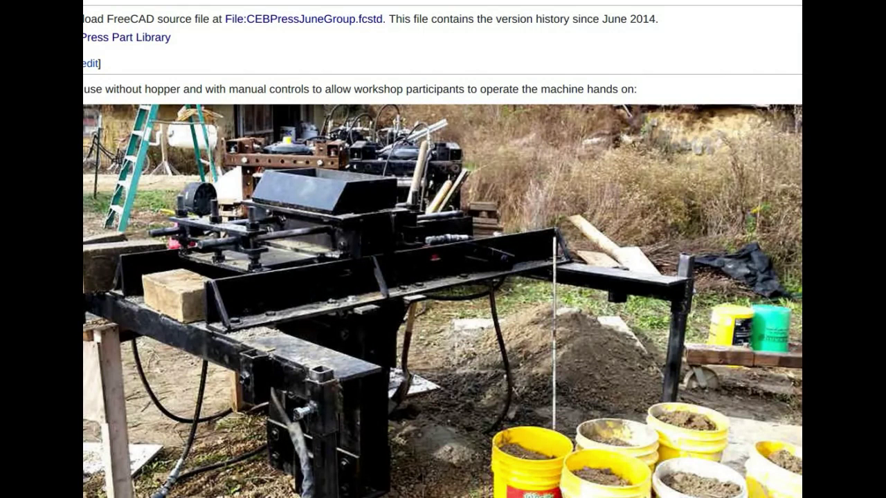
Step: Go to the Critical Path wiki page and locate the 2017 section
text(Cr)
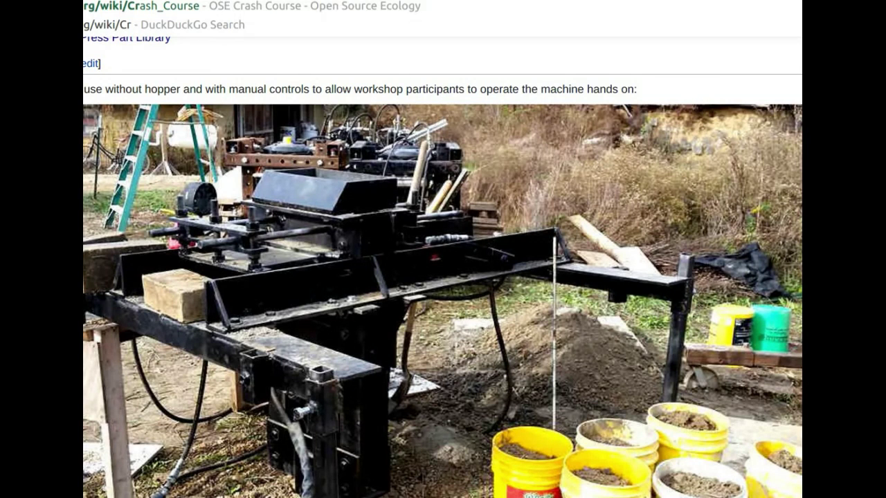
key(Escape)
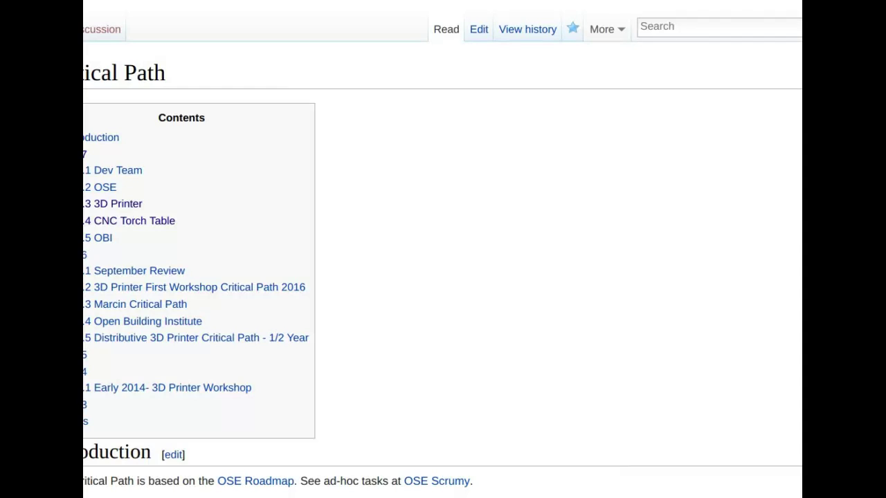
scroll(389, 122, down, 5)
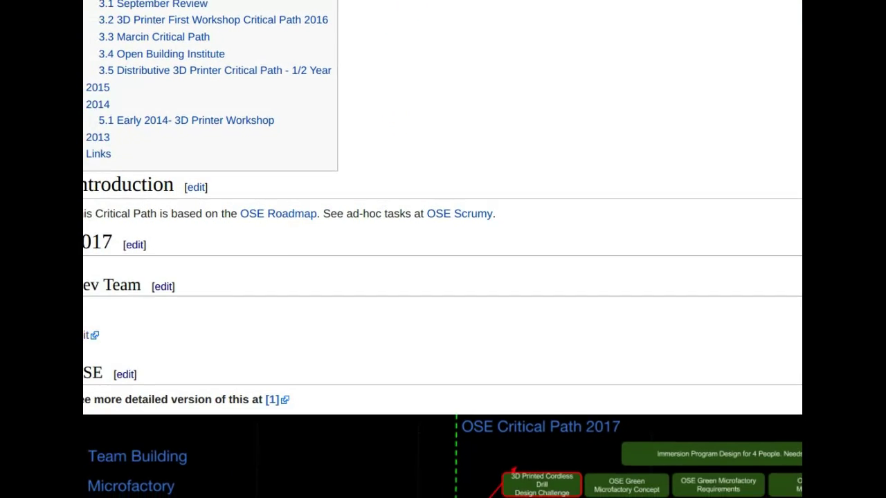
scroll(355, 93, down, 3)
scroll(297, 107, up, 5)
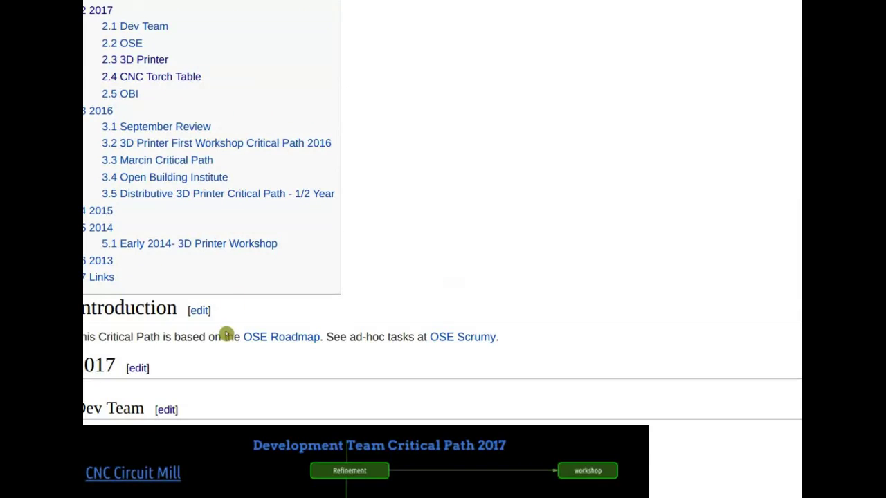
Step: Edit the section and add an '==OSE Innobay==' heading below the 3D Printer section
click(139, 369)
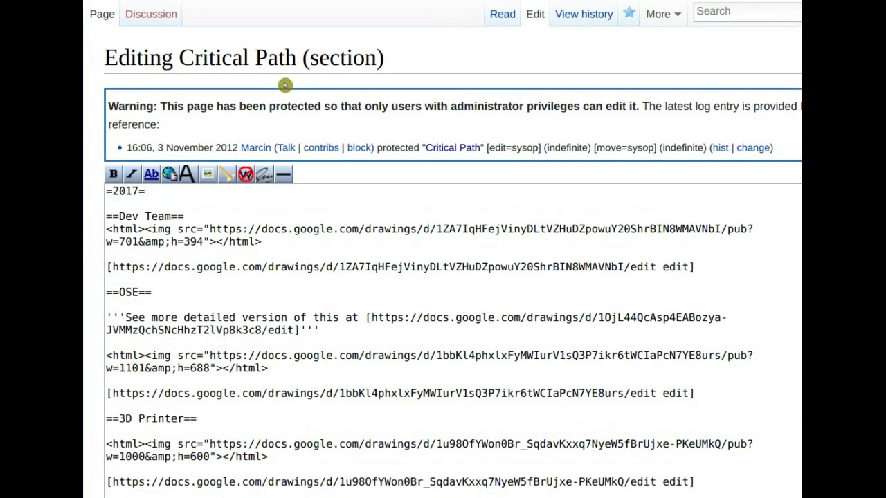
scroll(221, 275, down, 2)
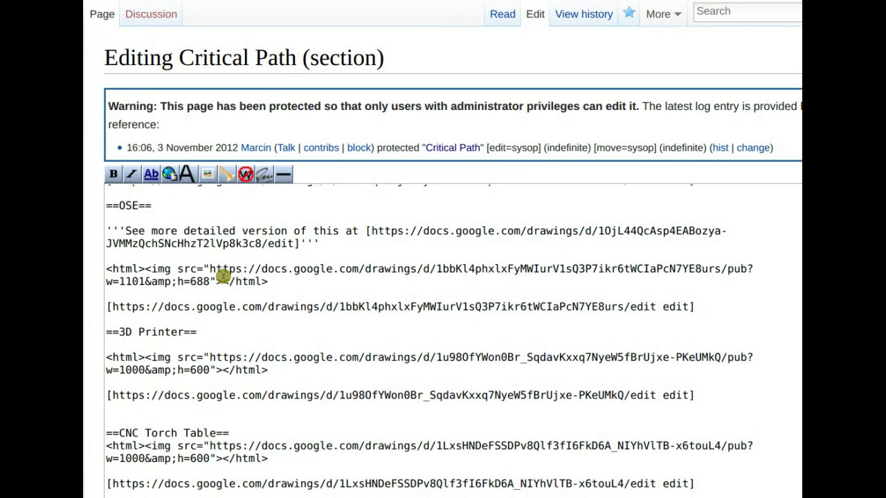
scroll(219, 291, down, 2)
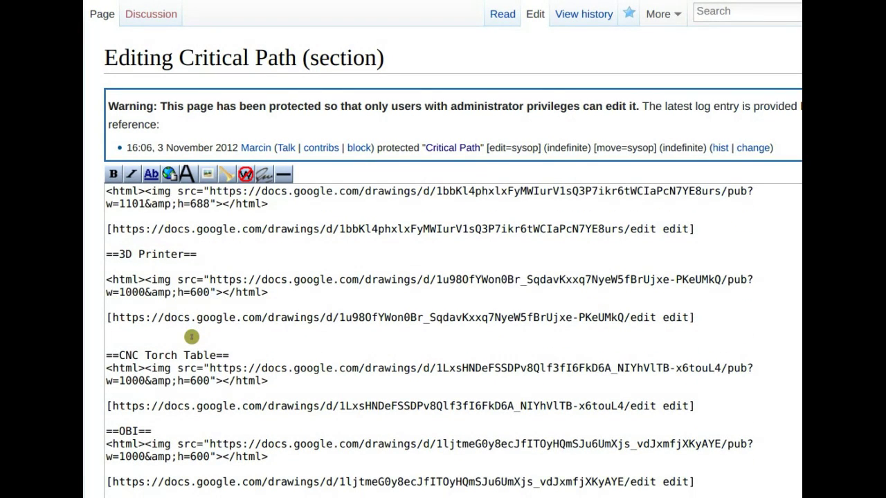
click(192, 337)
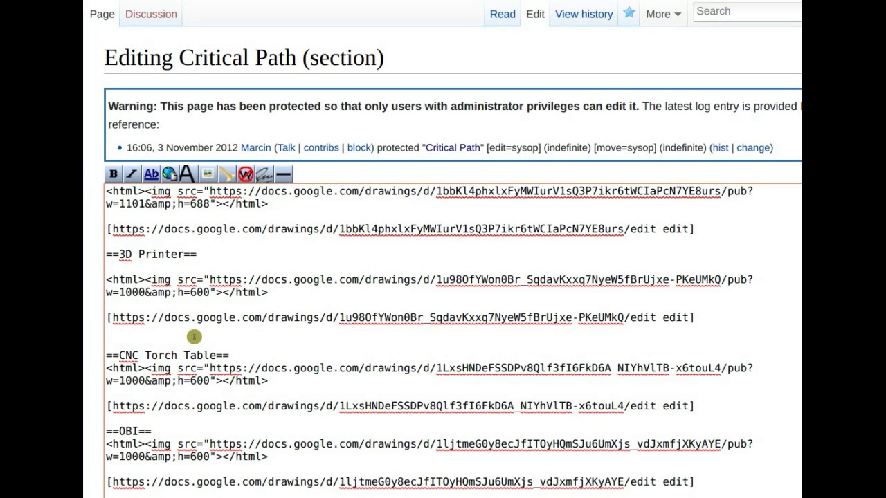
key(Return)
text(==OSE I)
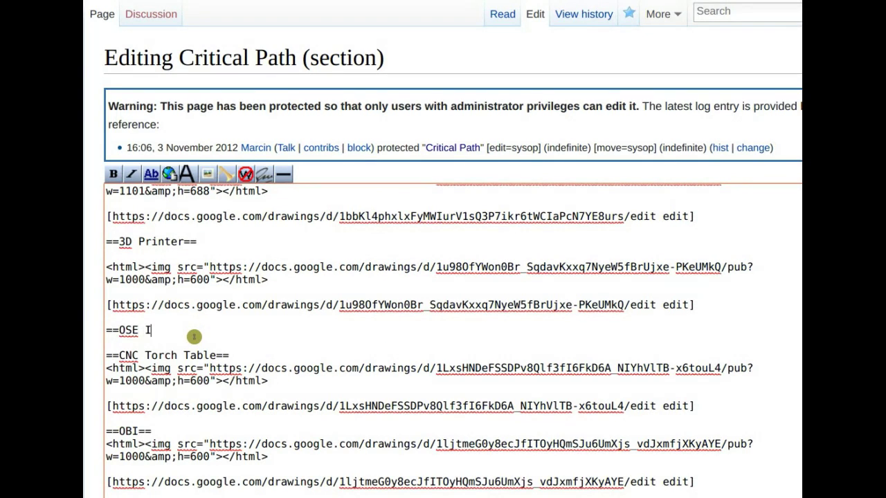
text(nnobay==)
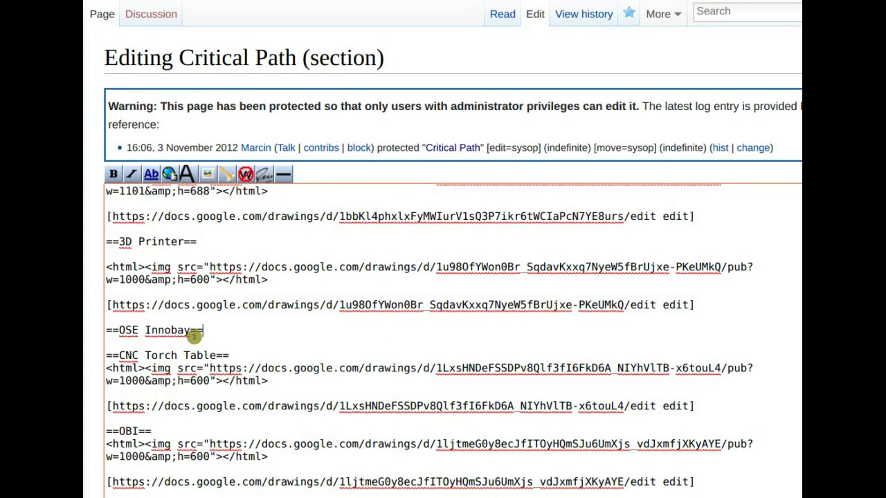
Step: Add the pasted drawing link as '[<link> edit]' under the heading with two blank lines for the embed
key(Return)
key(Return)
text([)
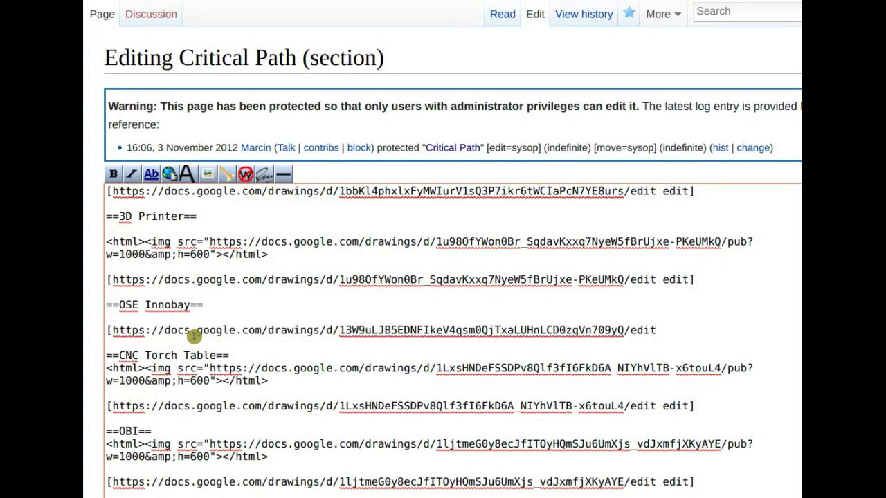
text(edit])
key(Return)
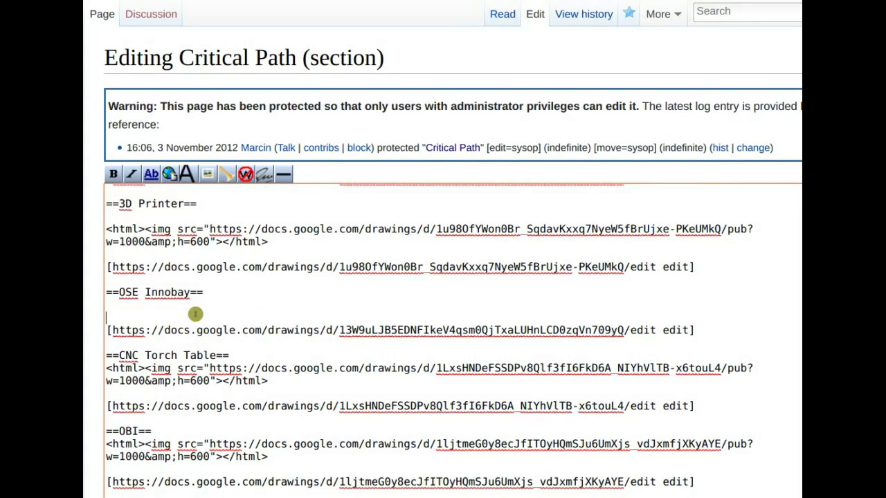
key(Return)
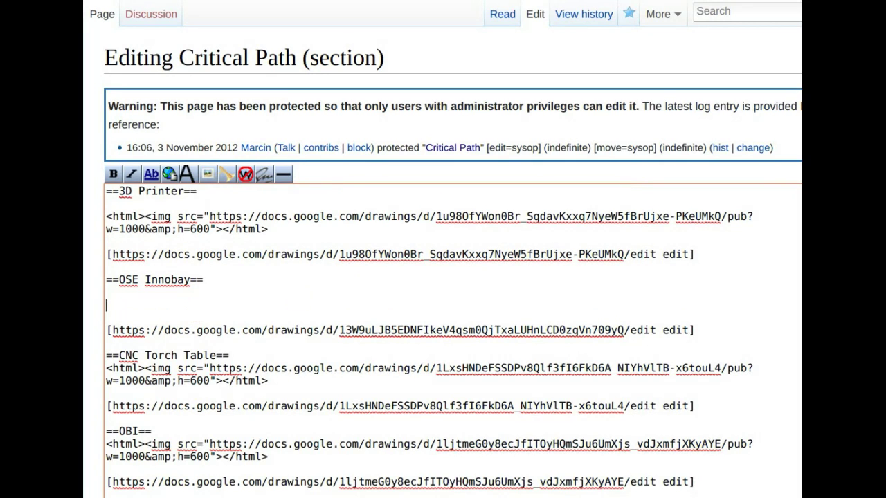
key(ctrl+Tab)
Step: Delete the 'Tmely Issues' note in row 1 of the parts sheet
scroll(442, 276, down, 5)
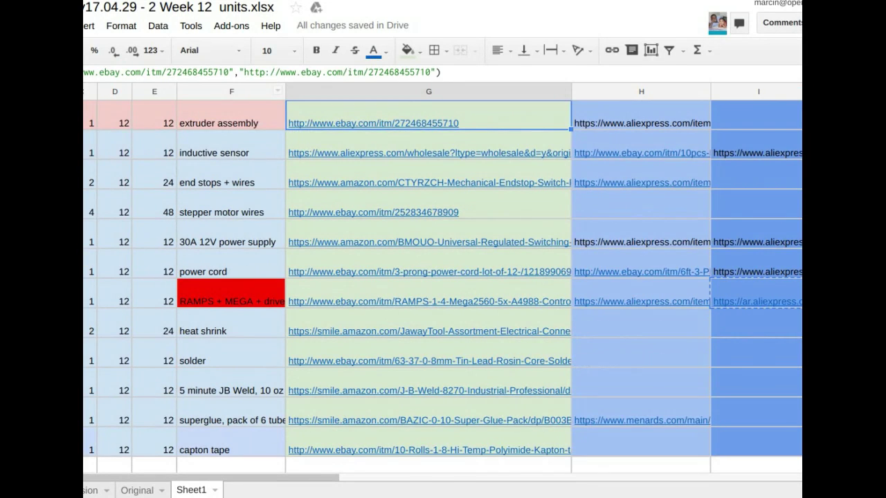
scroll(443, 277, down, 1)
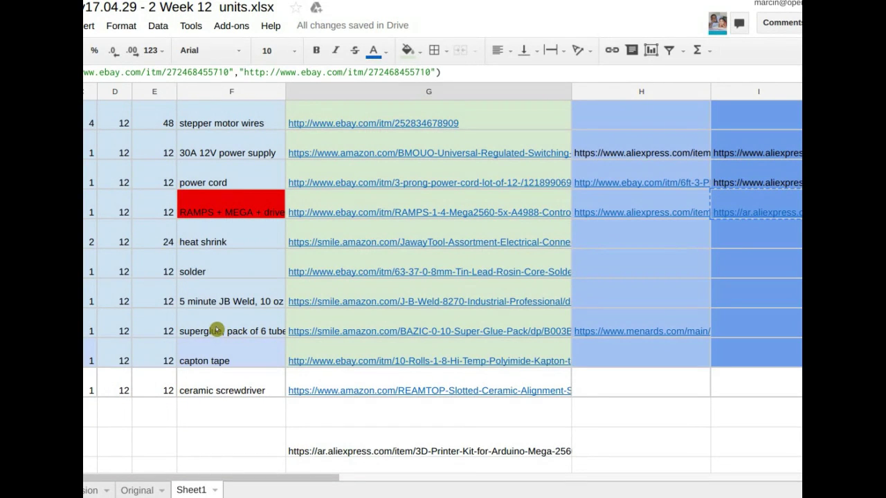
scroll(216, 329, up, 15)
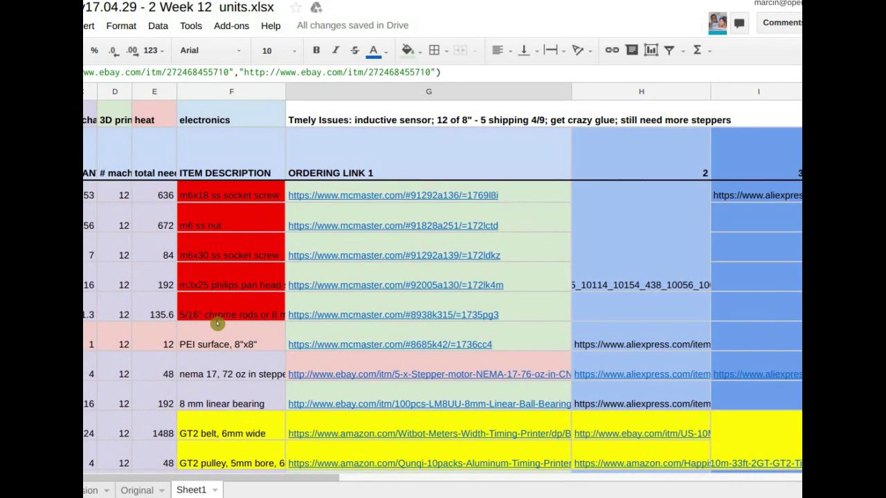
click(379, 119)
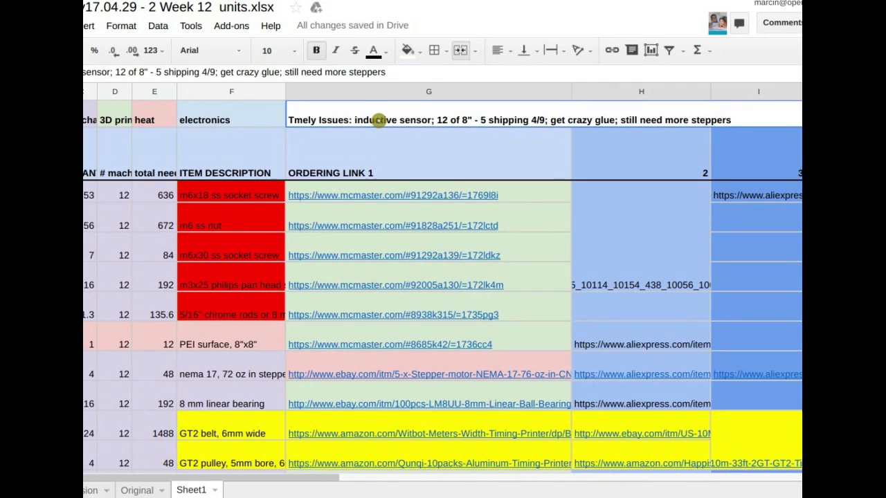
key(Delete)
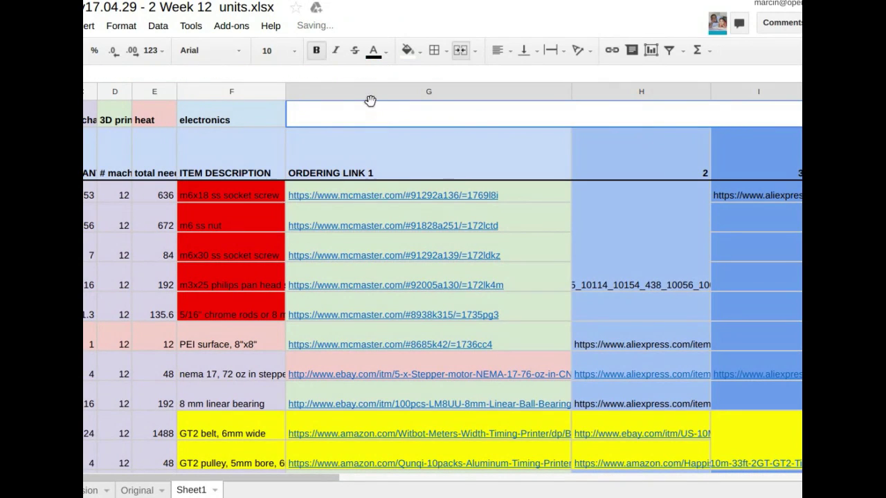
Step: Fill the header row cells above the ordering links with light blue
scroll(264, 205, down, 5)
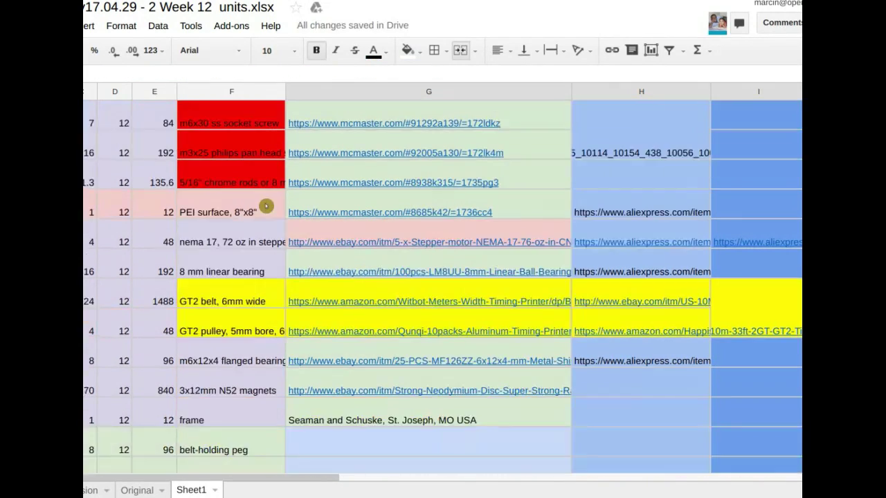
scroll(265, 205, down, 10)
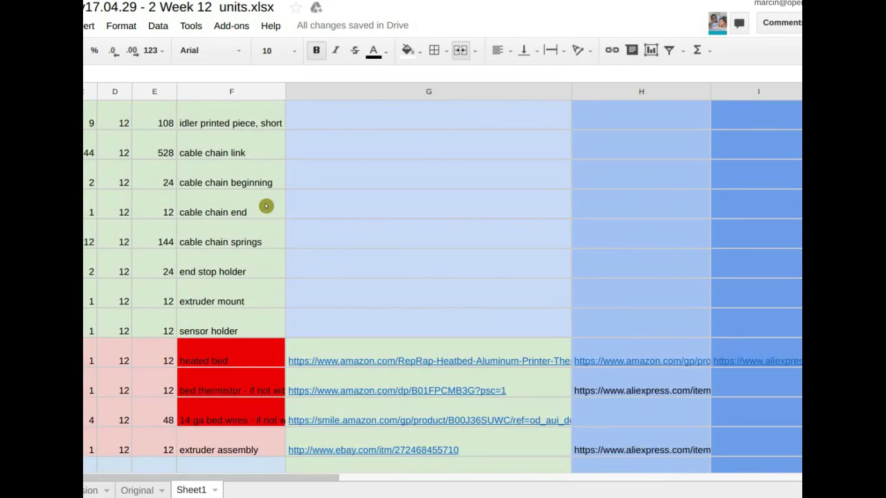
scroll(265, 205, down, 4)
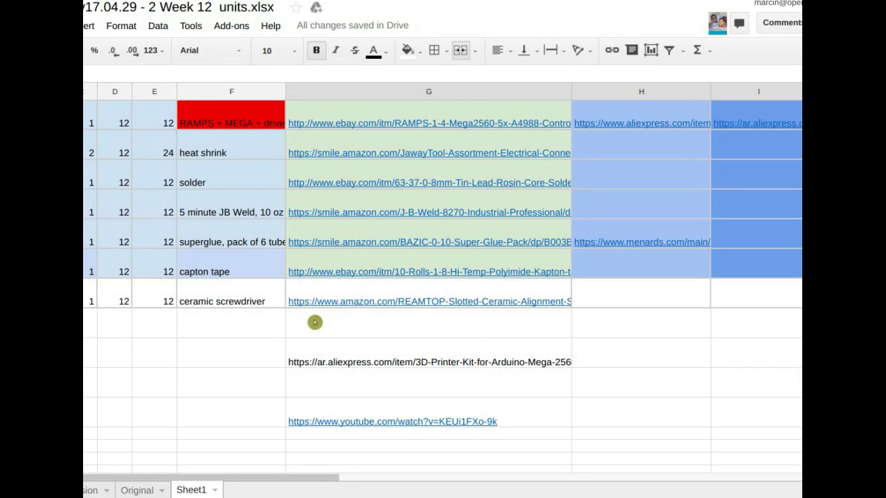
mouse_move(319, 277)
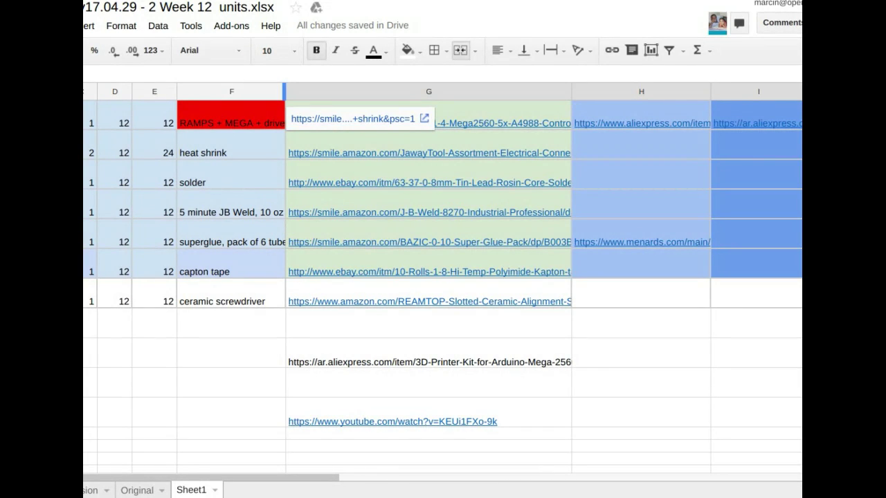
scroll(628, 382, up, 10)
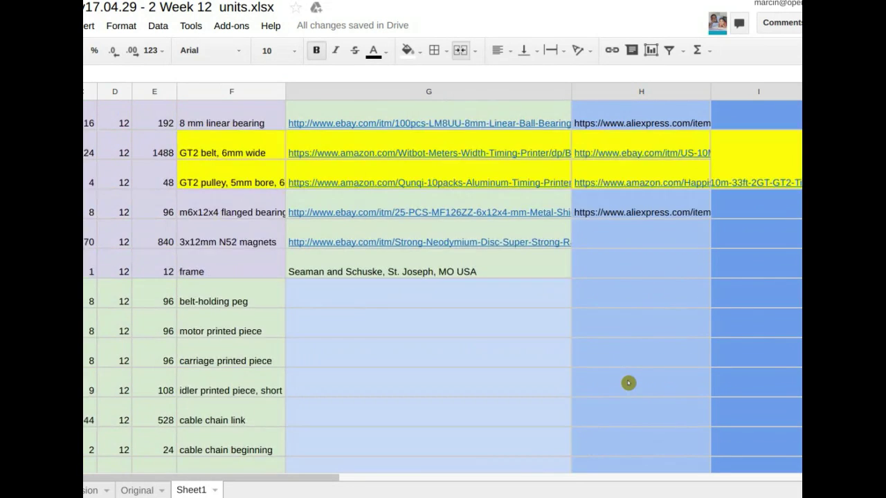
scroll(629, 381, up, 5)
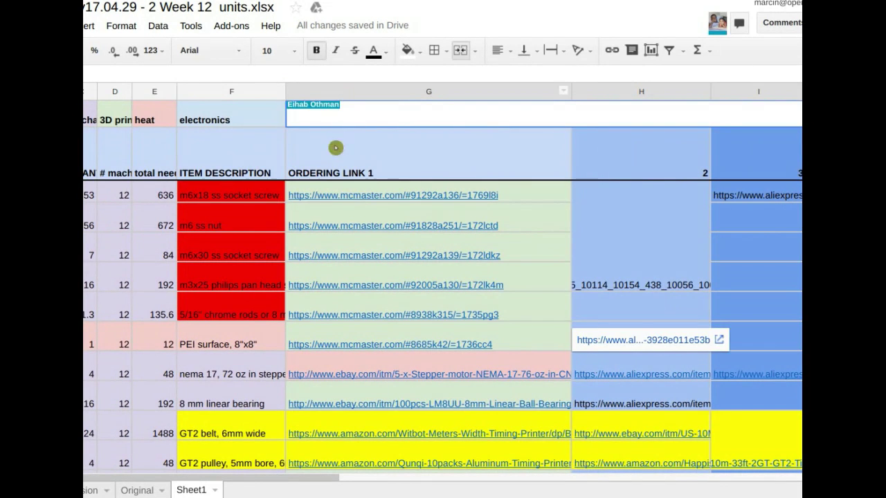
click(407, 51)
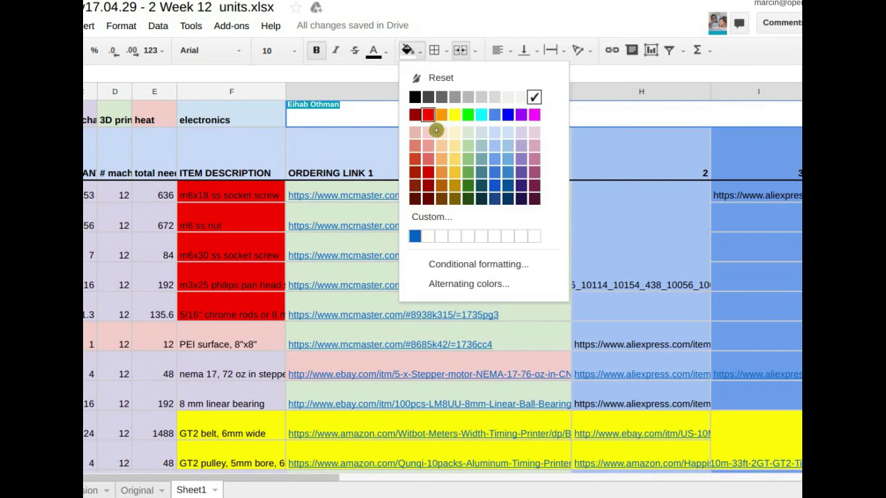
click(479, 145)
scroll(313, 219, down, 1)
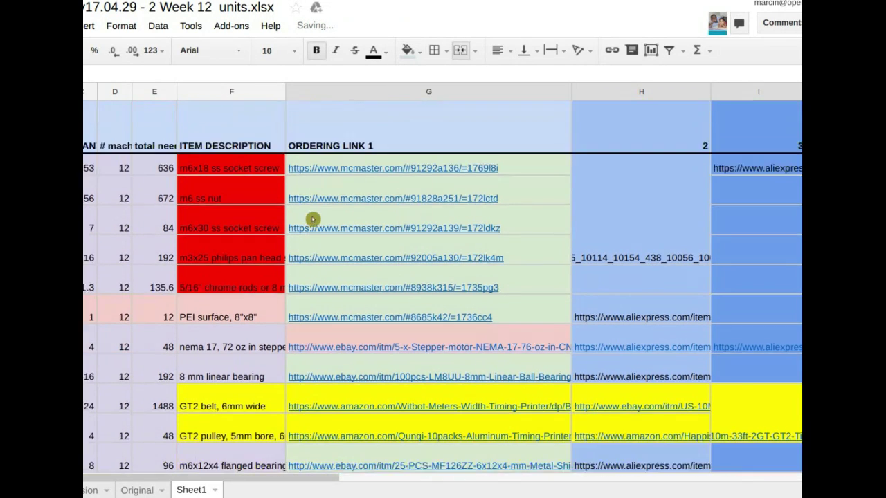
scroll(313, 219, down, 15)
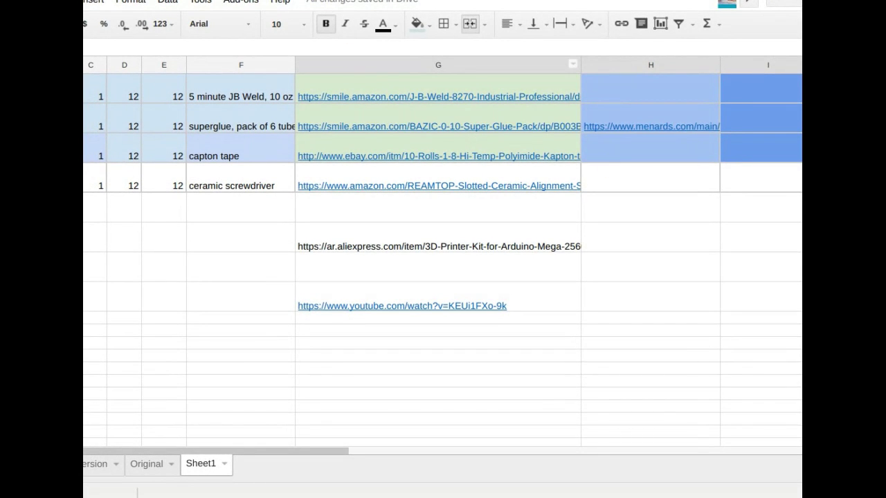
scroll(509, 116, up, 2)
scroll(443, 263, up, 2)
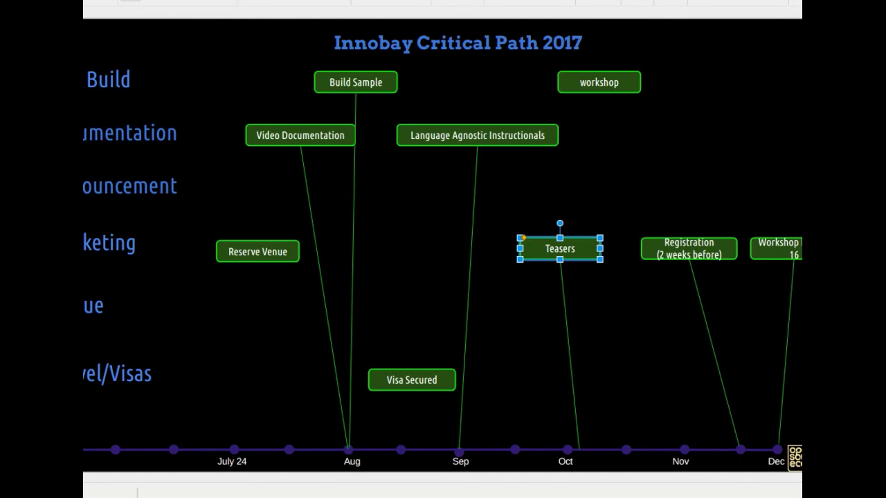
Step: Publish the drawing to the web as a Small (701x394) embed and copy the embed code
click(93, 2)
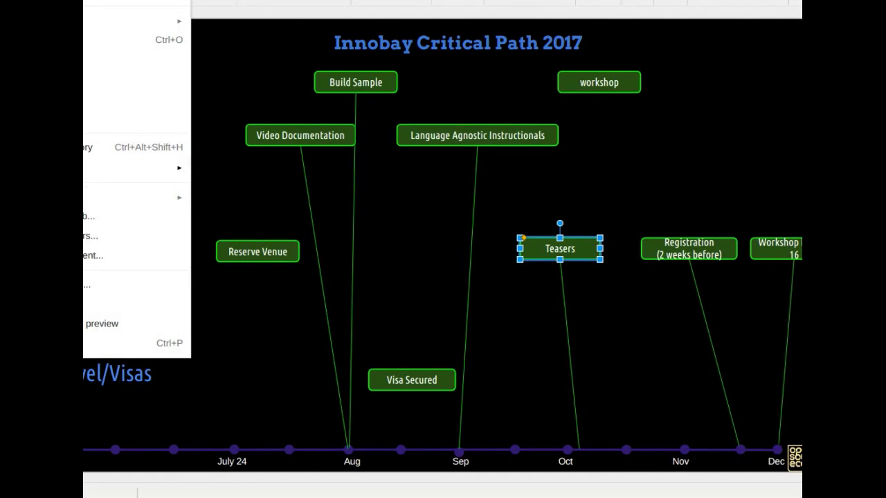
click(138, 215)
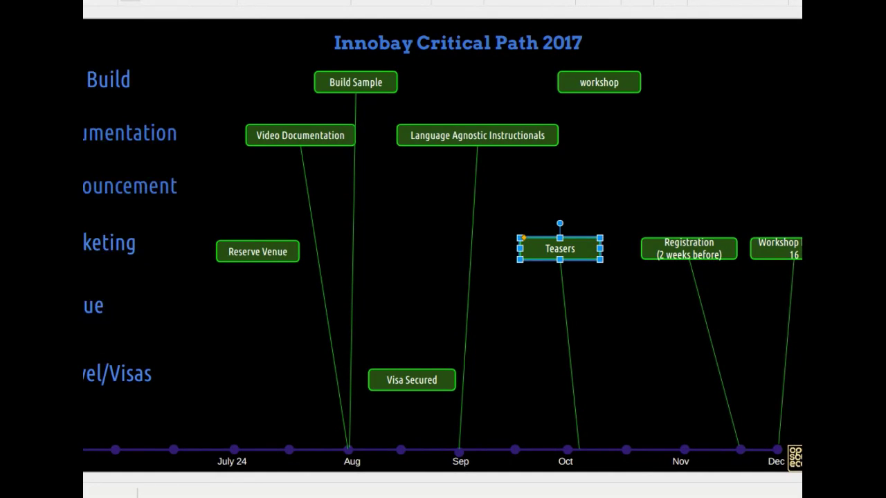
click(313, 179)
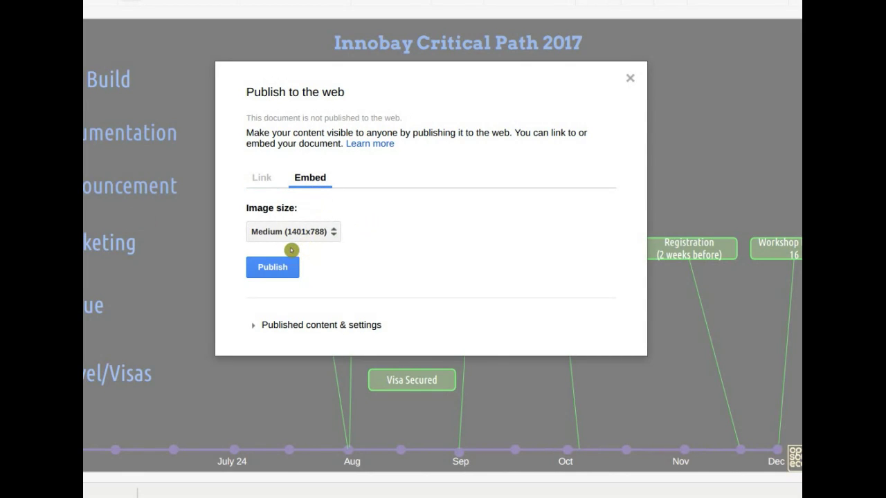
click(289, 236)
click(296, 214)
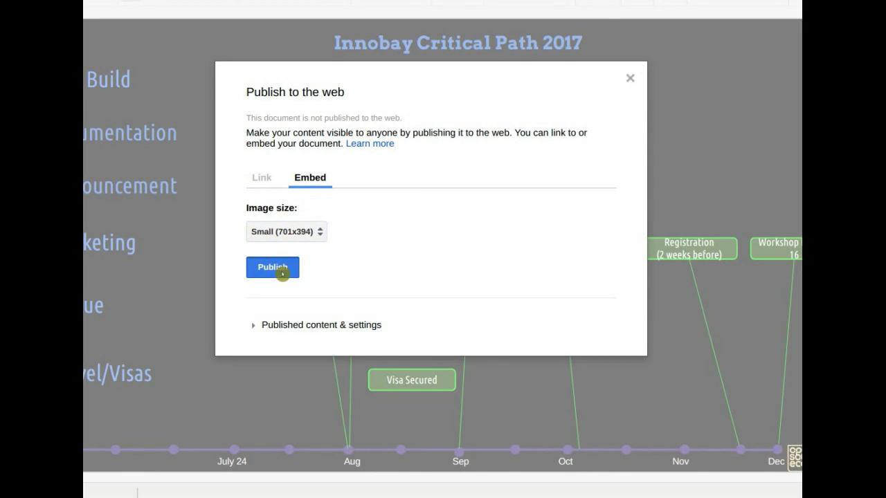
click(281, 269)
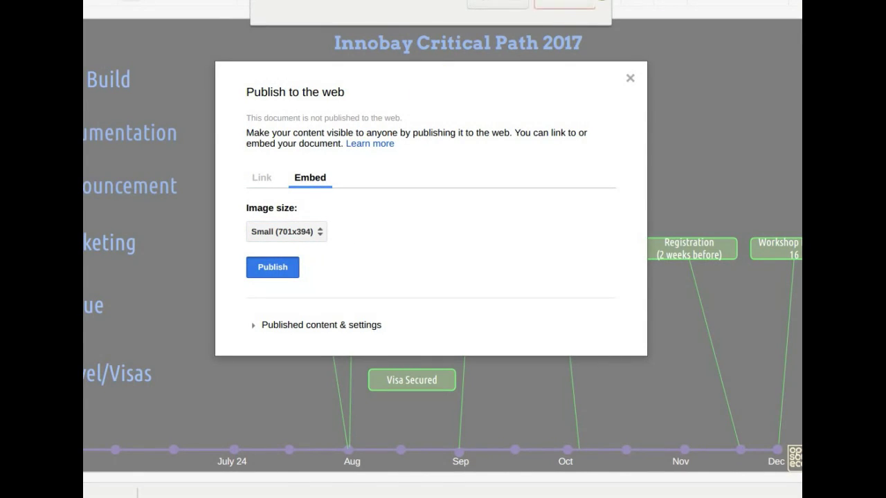
click(585, 10)
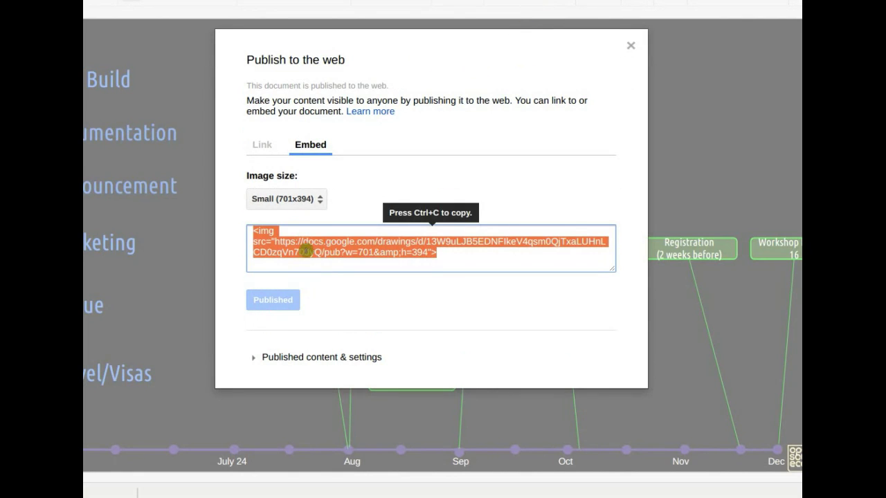
key(ctrl+c)
key(alt+Tab)
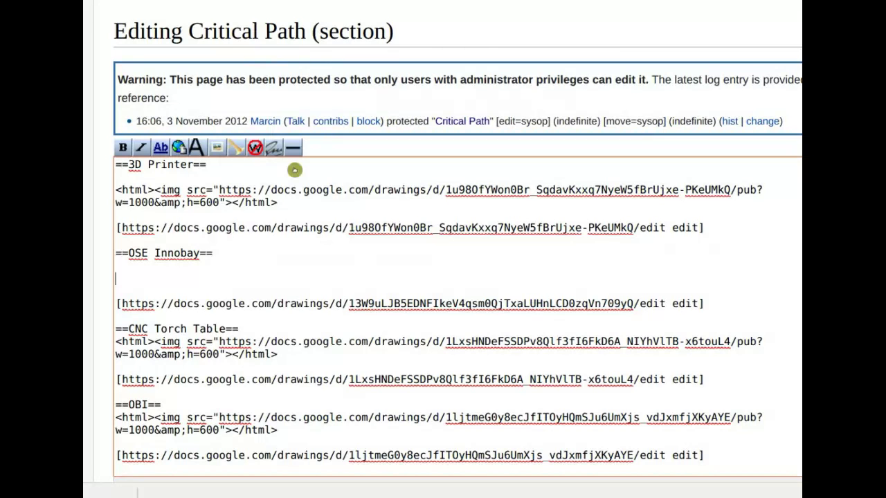
Step: Paste the embed code under OSE Innobay, wrap it in html tags instead of nowiki, and save
click(146, 274)
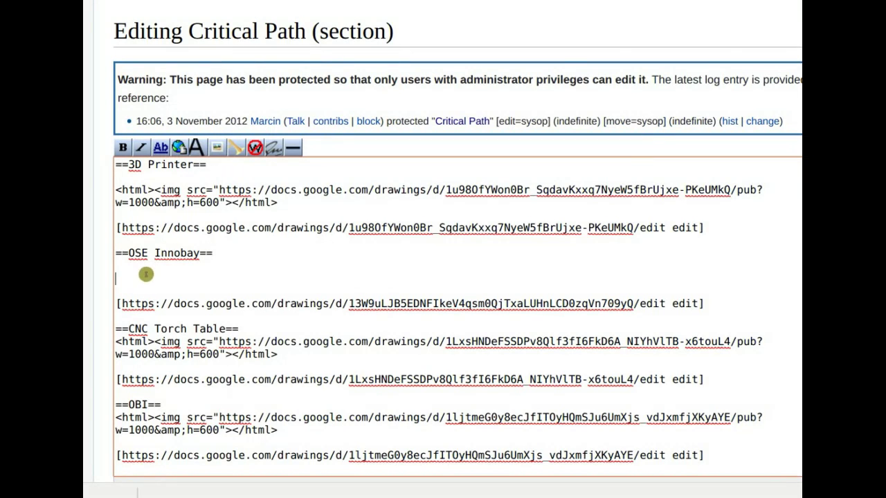
click(255, 147)
key(ctrl+v)
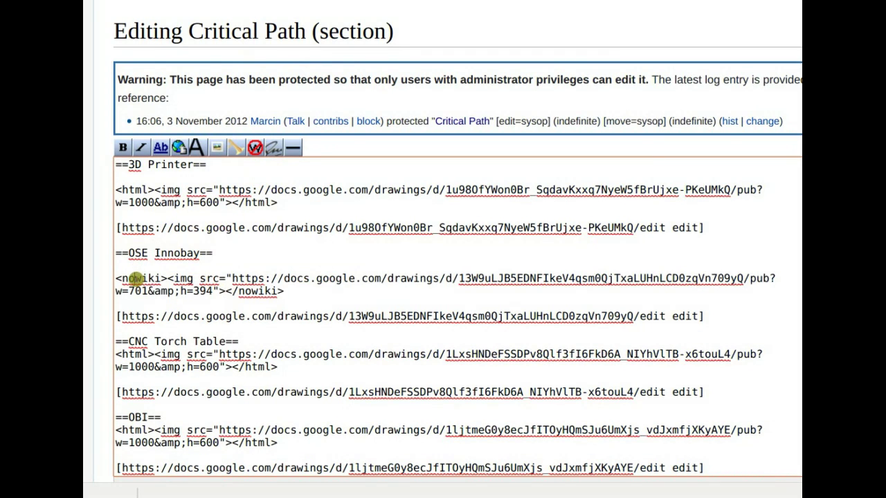
double_click(136, 278)
text(html)
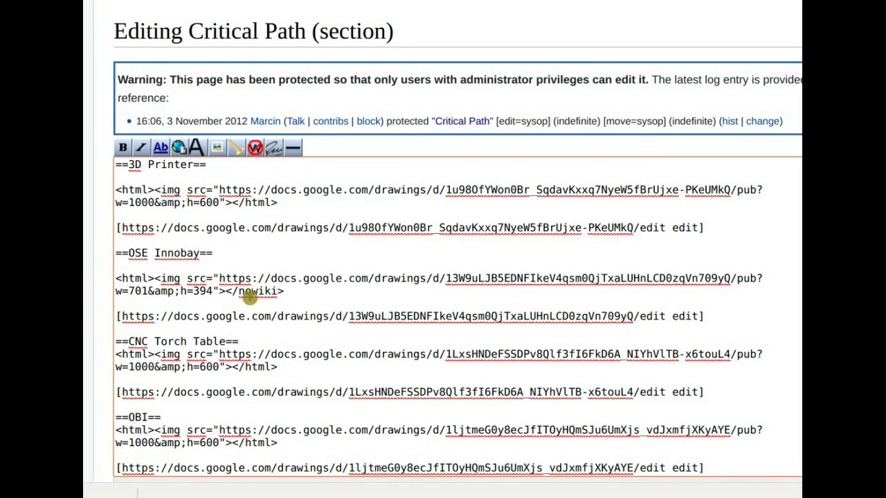
double_click(258, 293)
text(html)
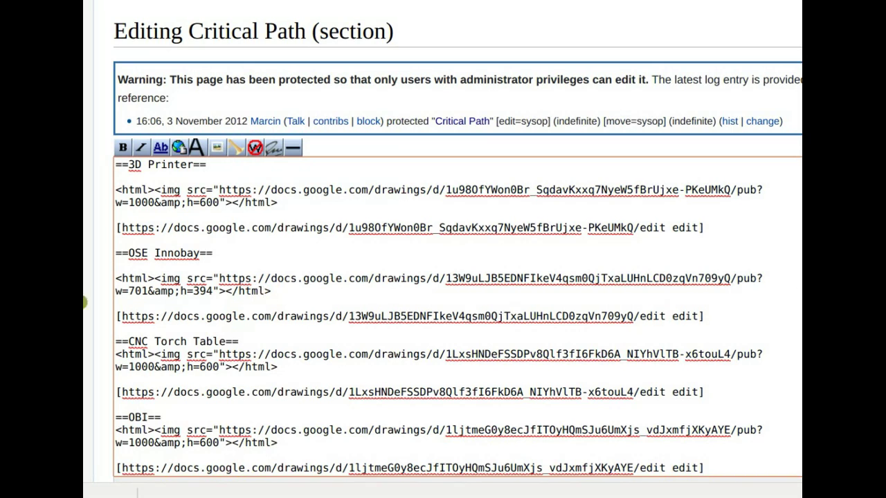
scroll(456, 311, down, 3)
scroll(138, 389, down, 2)
click(148, 346)
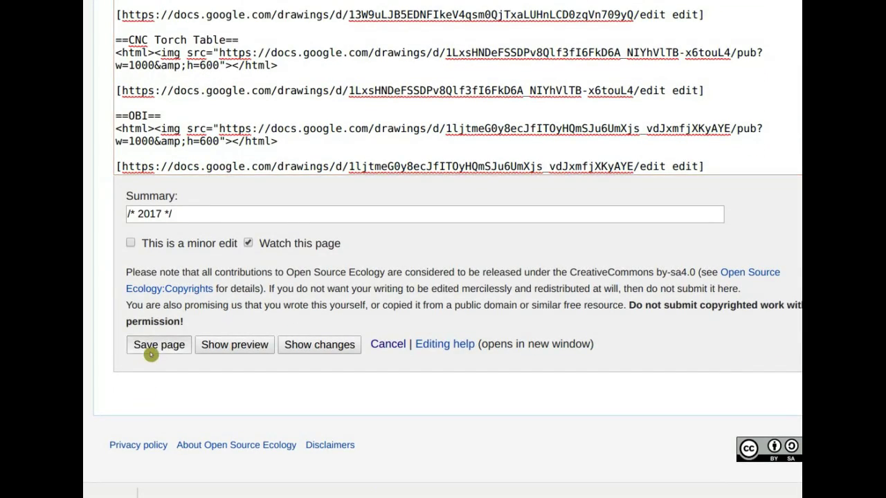